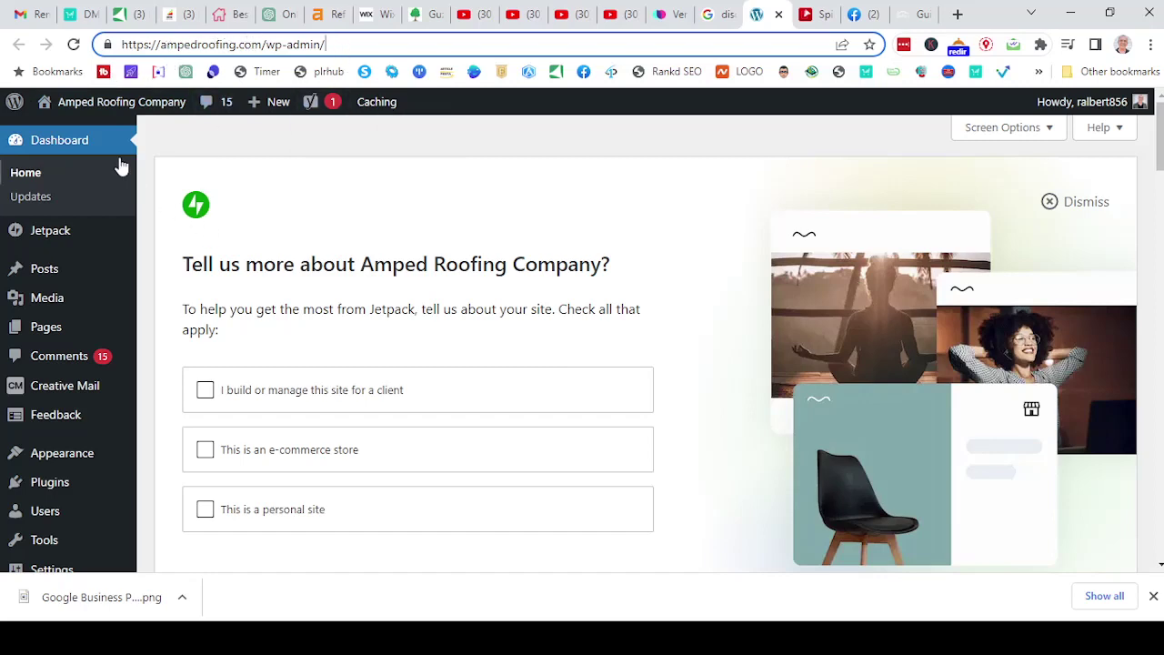
View the Amped Roofing Company site's live home page, and return to its admin dashboard.
click(76, 138)
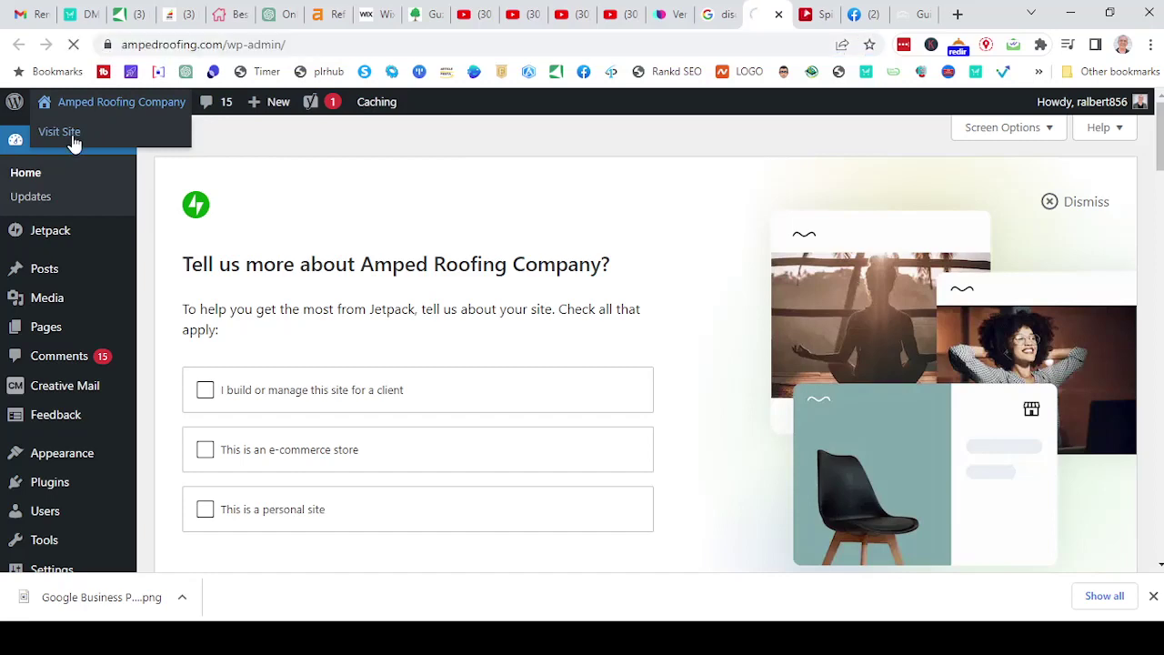
scroll(428, 364, down, 5)
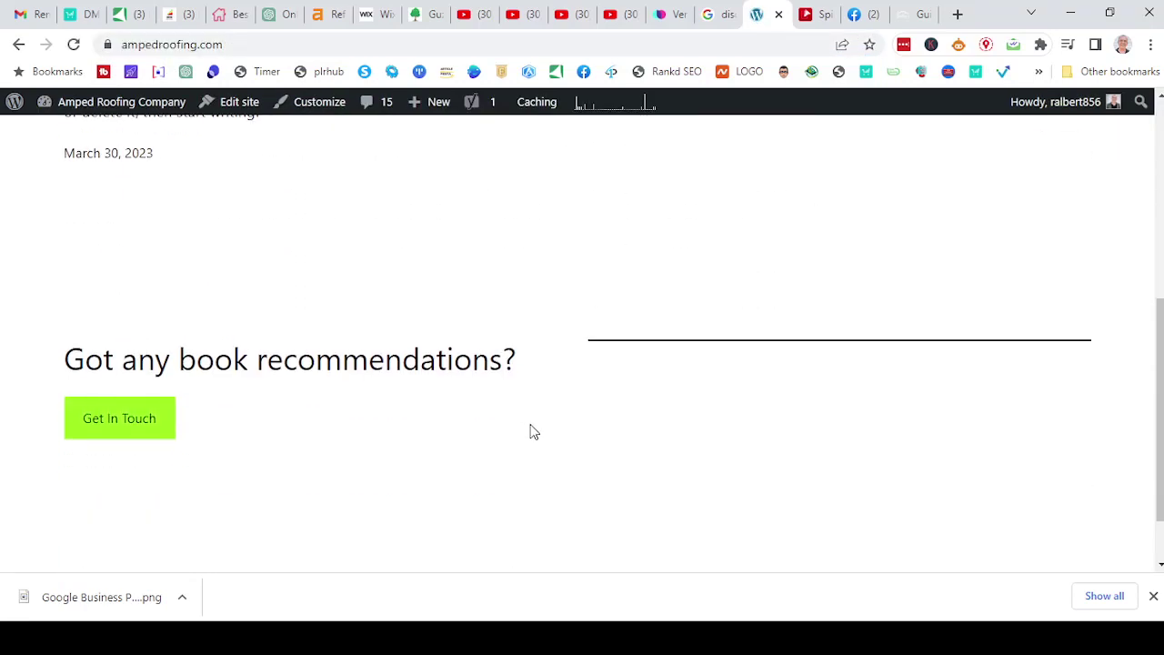
scroll(534, 432, up, 5)
mouse_move(109, 110)
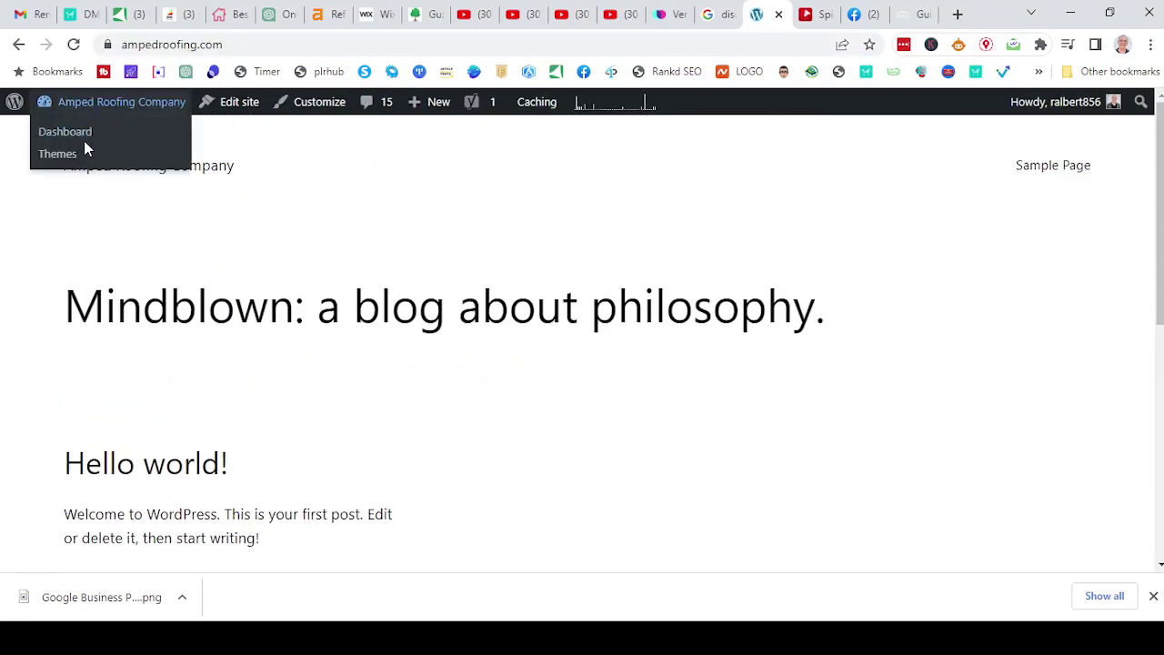
click(80, 138)
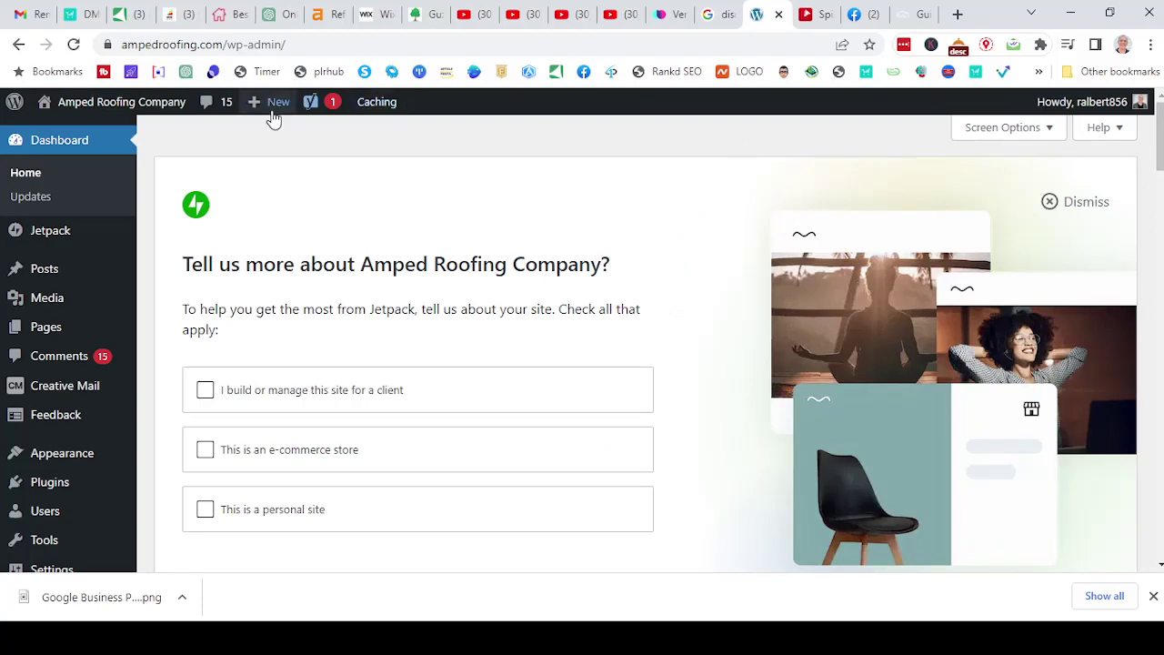
click(36, 18)
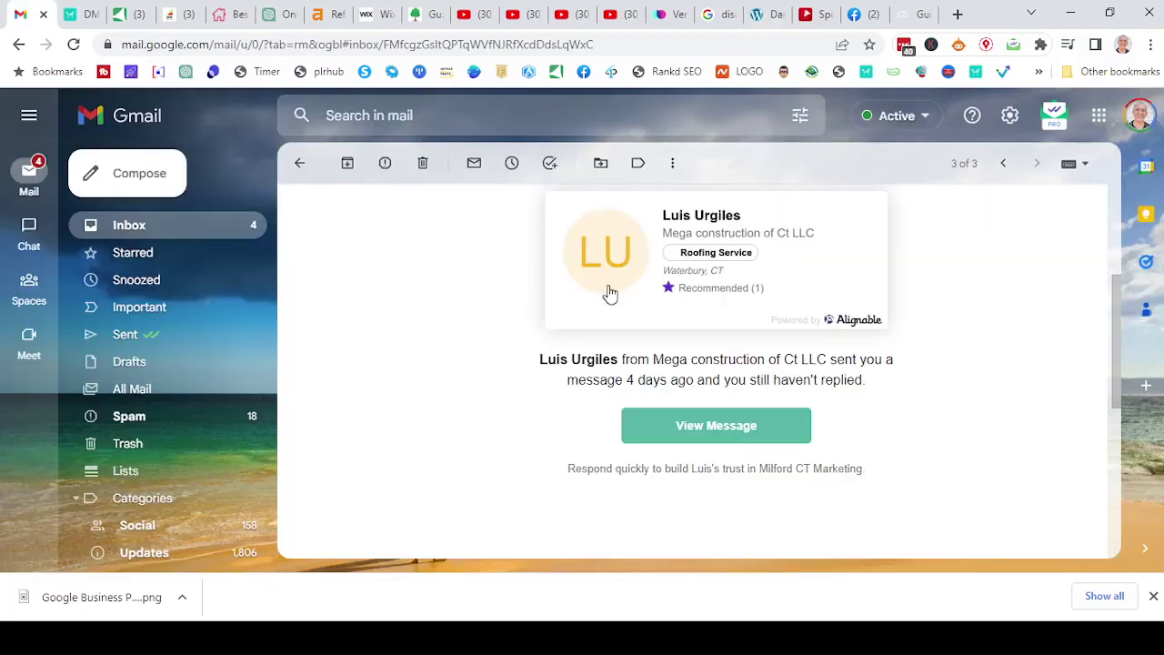
click(1005, 171)
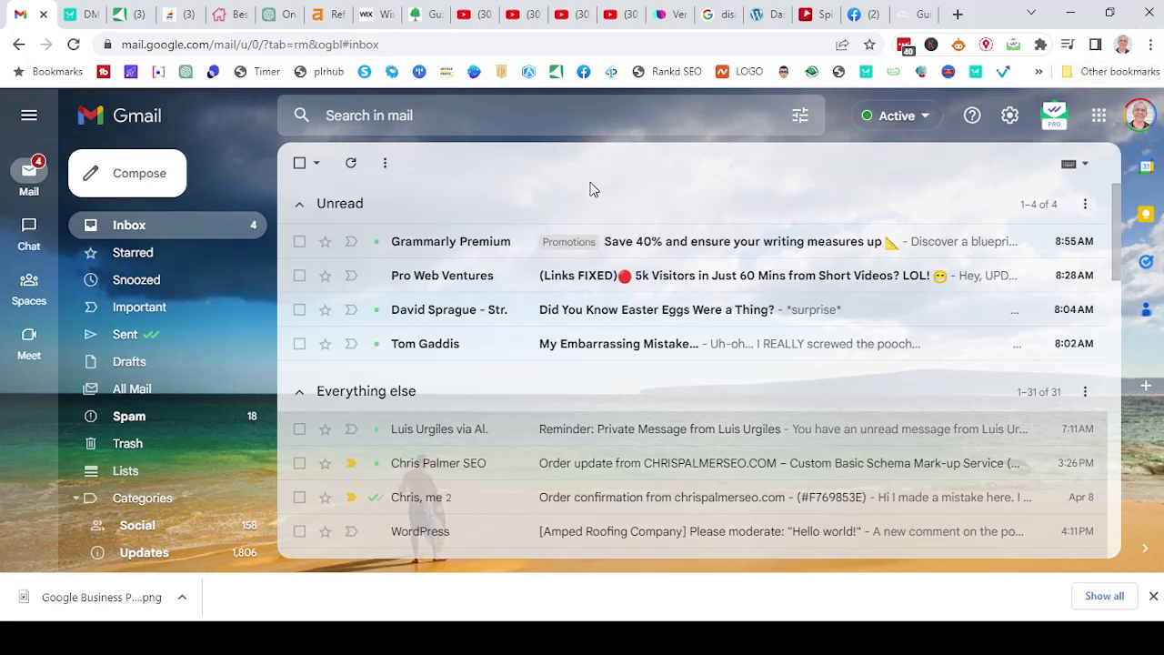
Search Google for "search console" and enter Google Search Console from its official result.
click(715, 16)
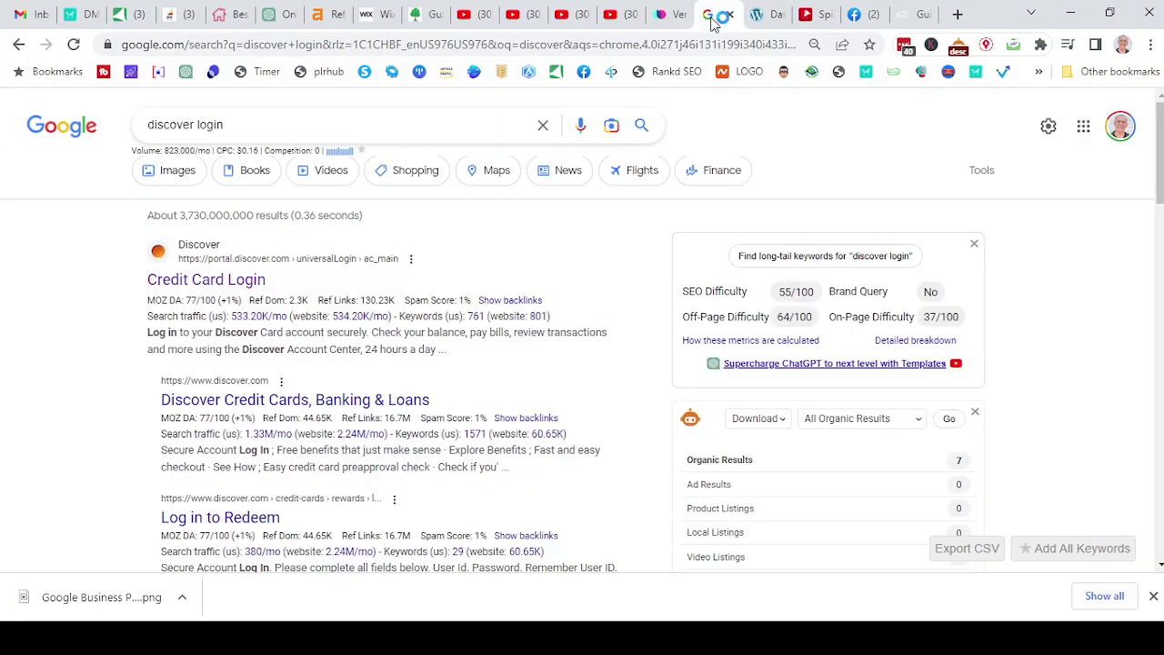
click(306, 128)
key(ctrl+a)
key(Escape)
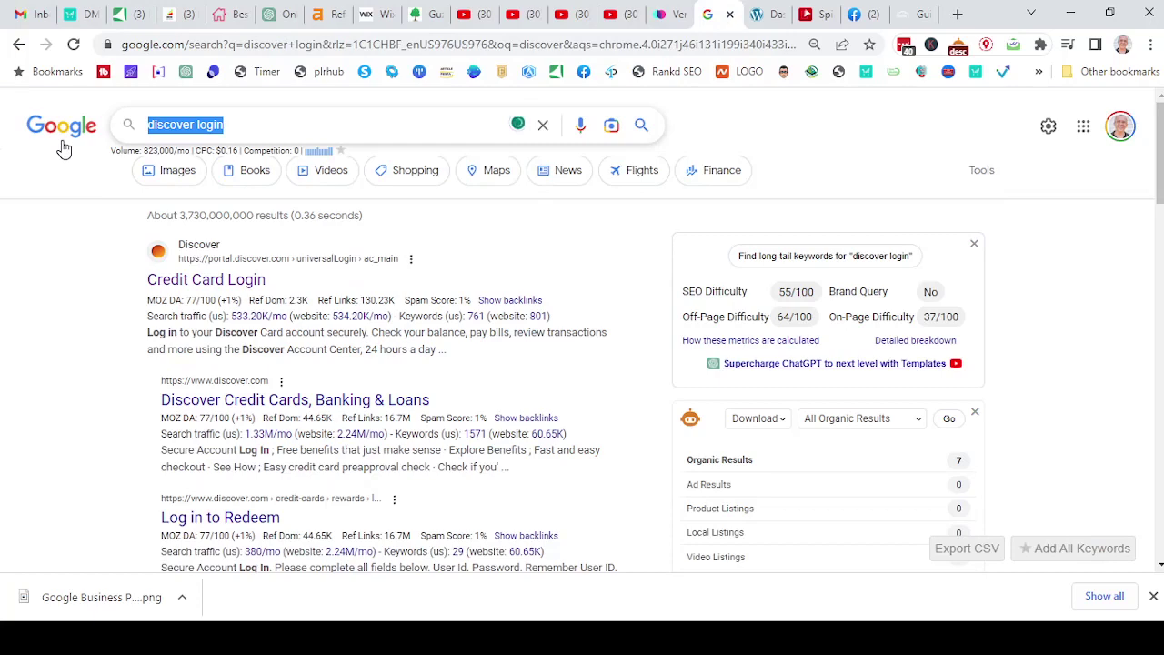
text(searc)
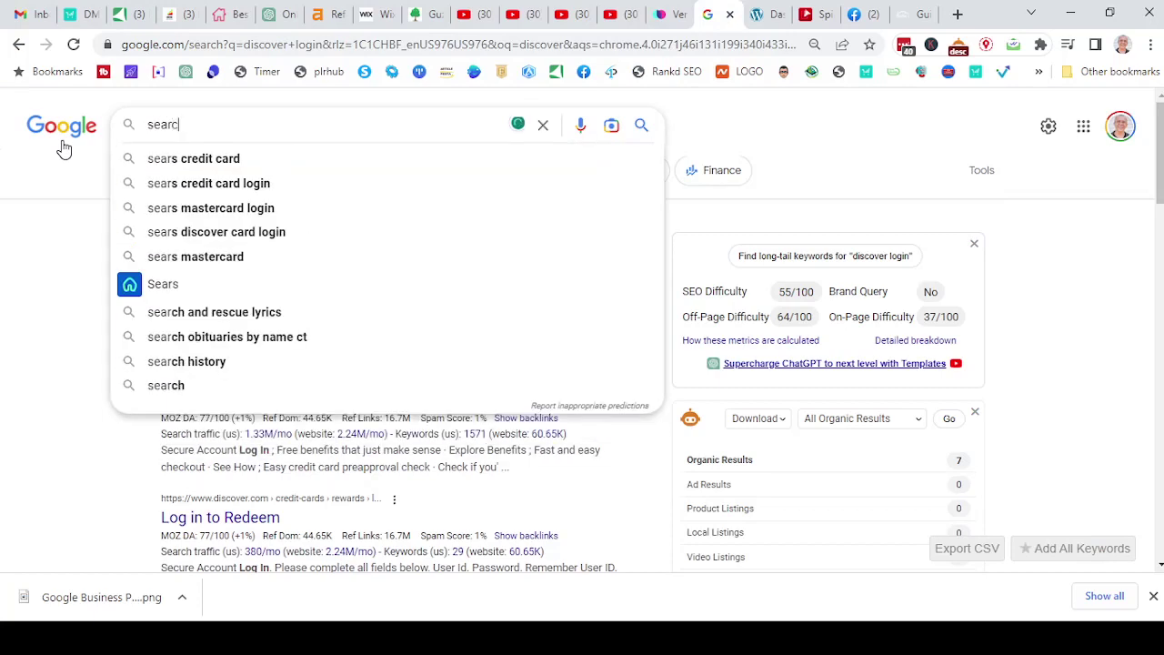
text(h co)
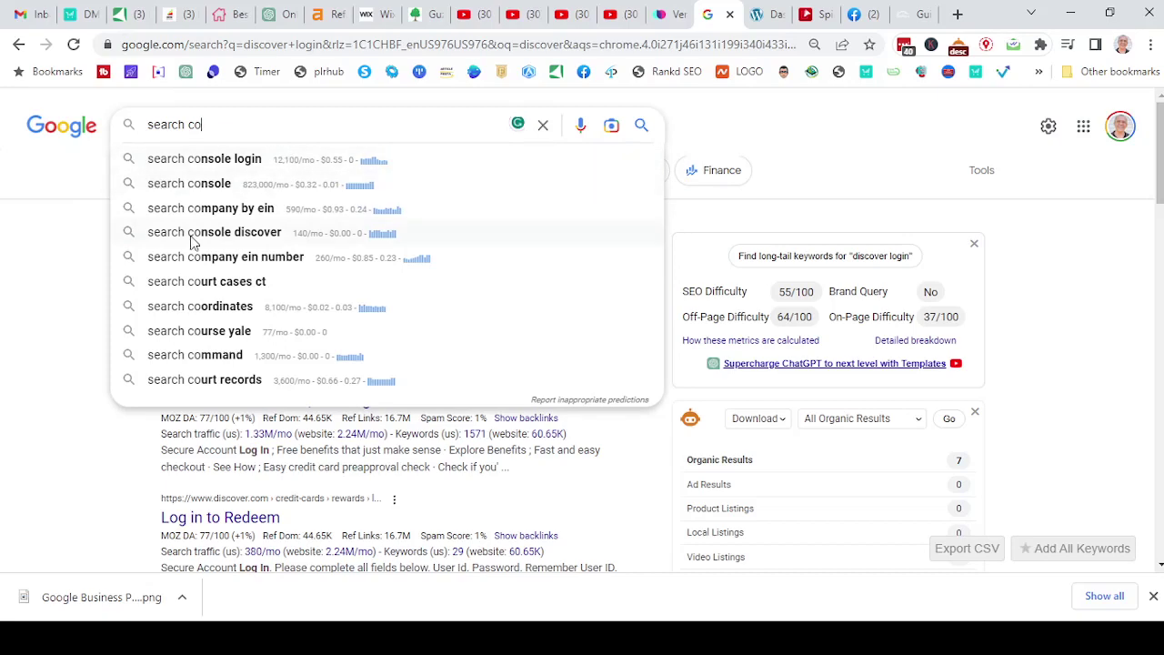
click(218, 183)
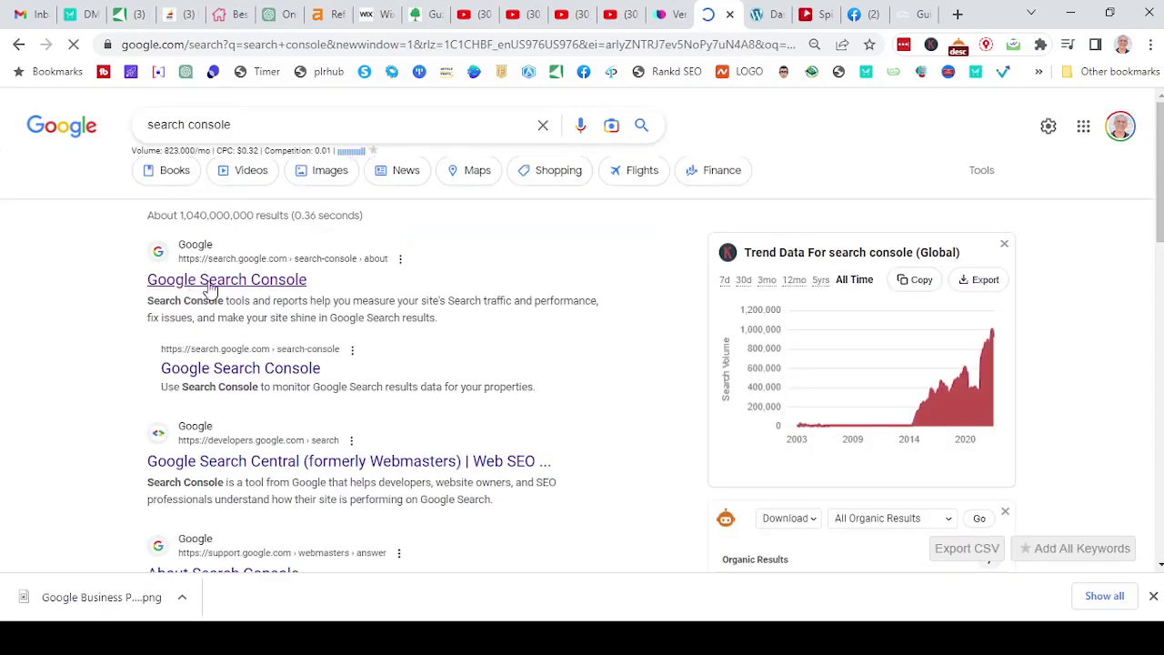
click(241, 284)
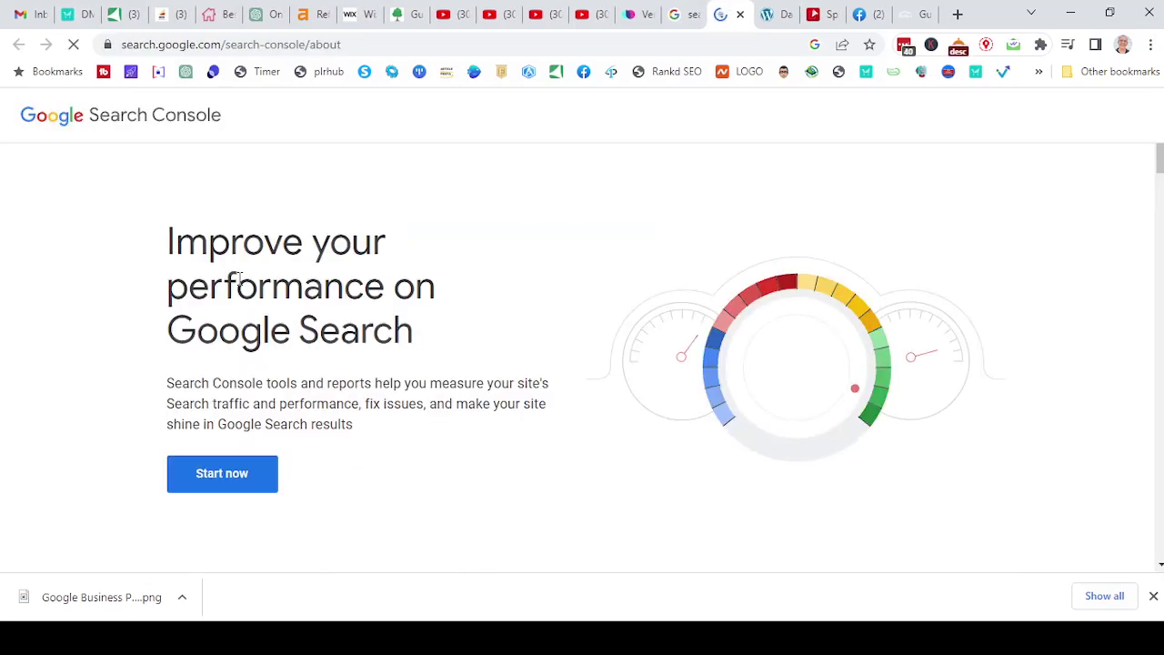
click(219, 474)
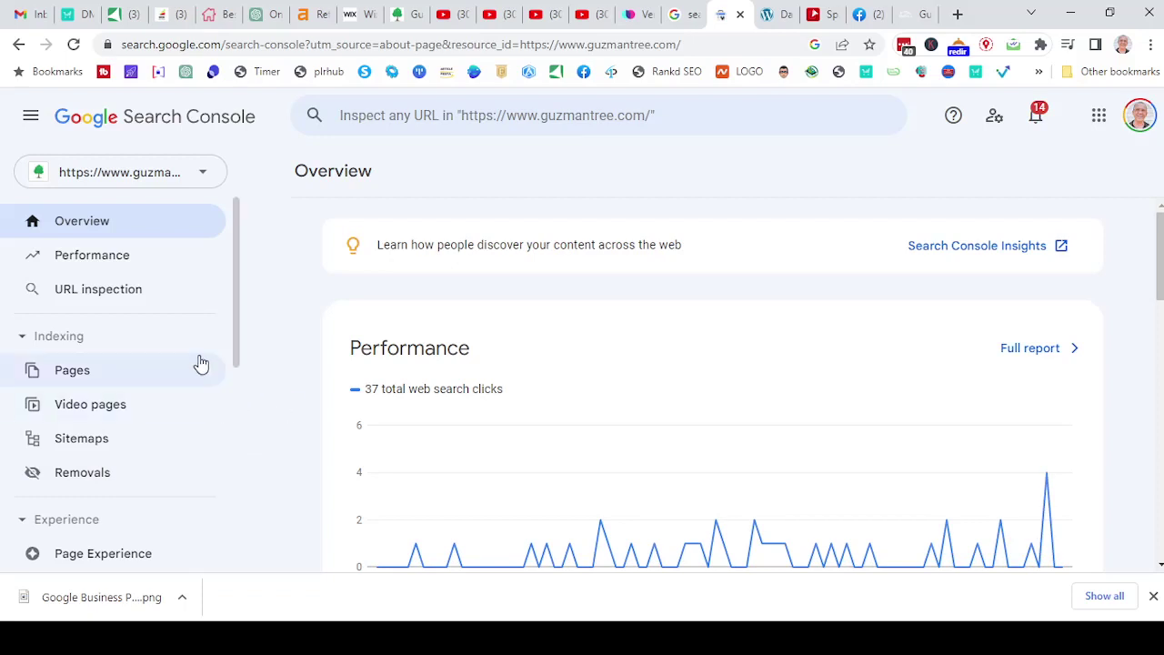
click(120, 172)
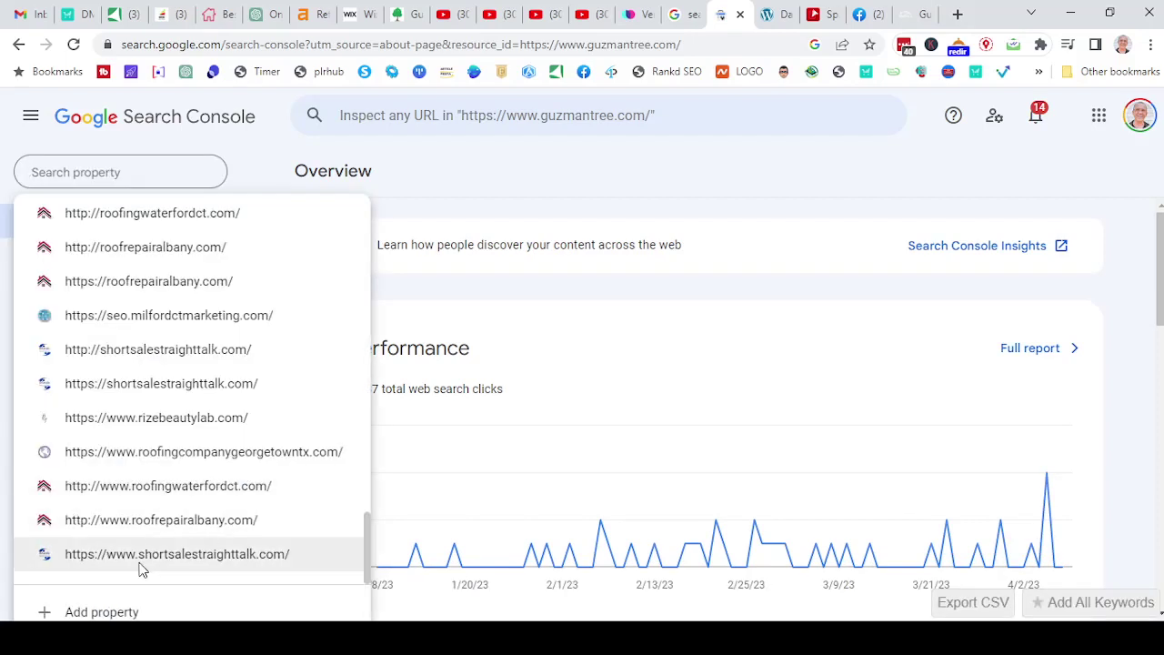
click(92, 612)
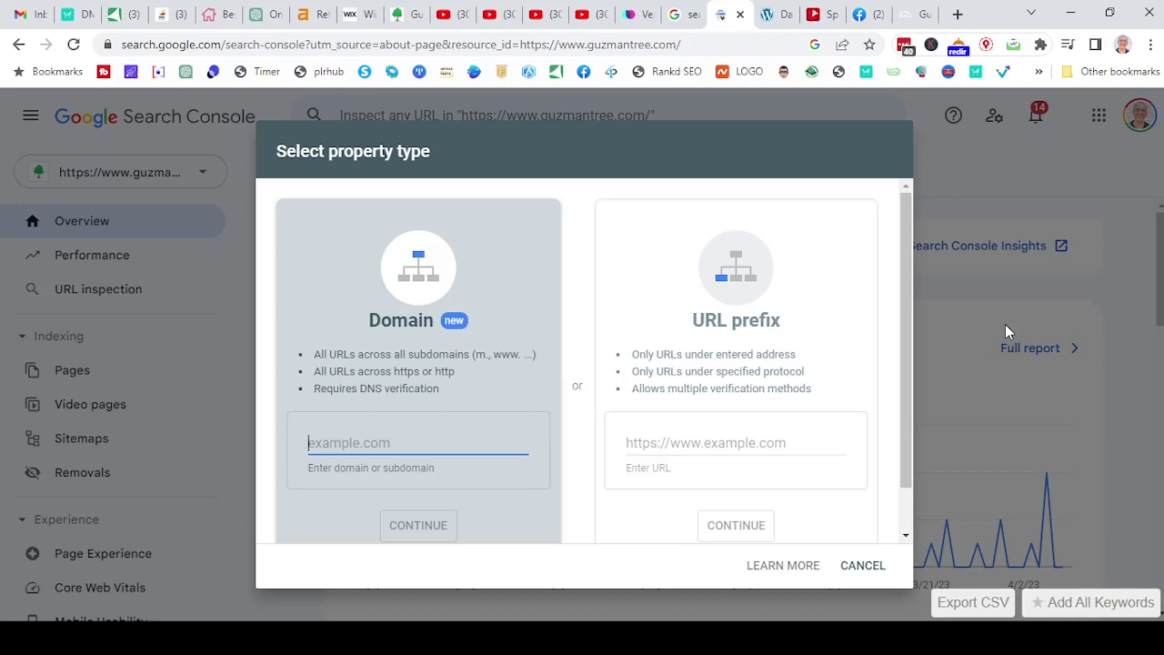
click(779, 15)
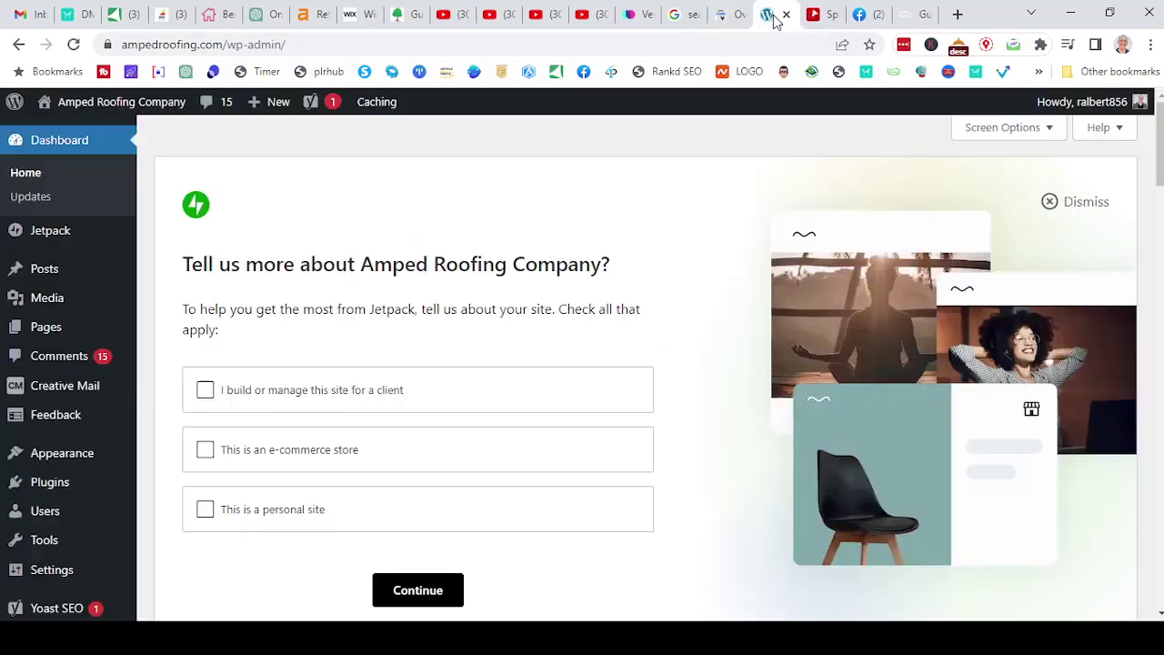
click(234, 44)
click(233, 45)
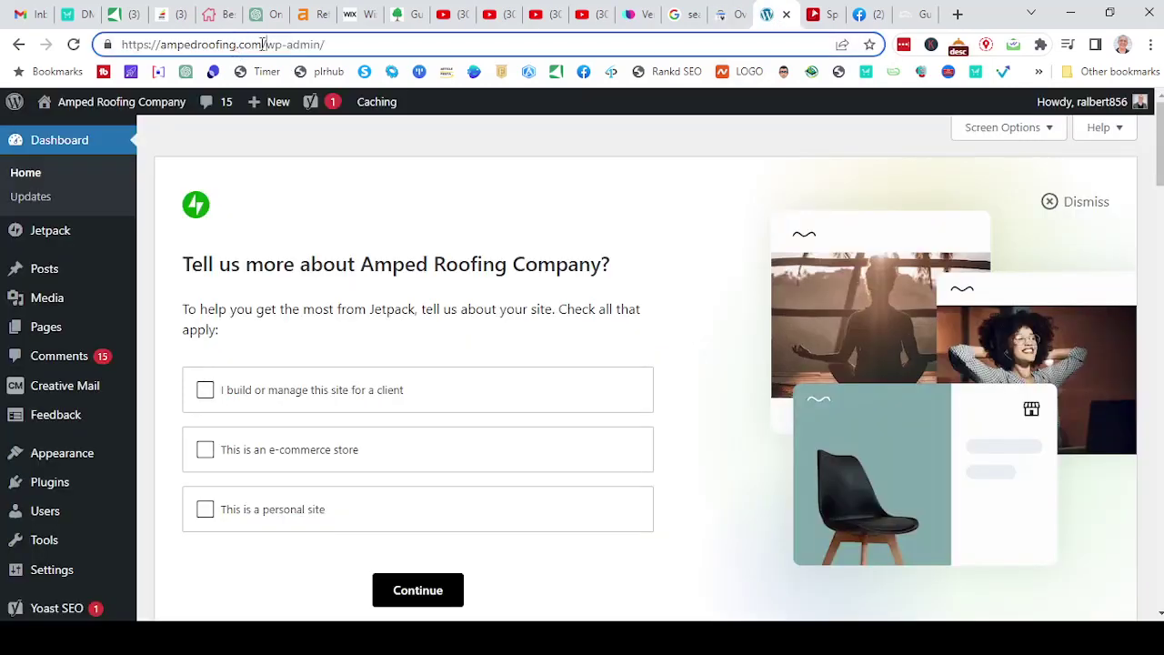
drag(262, 44, 28, 52)
key(ctrl+c)
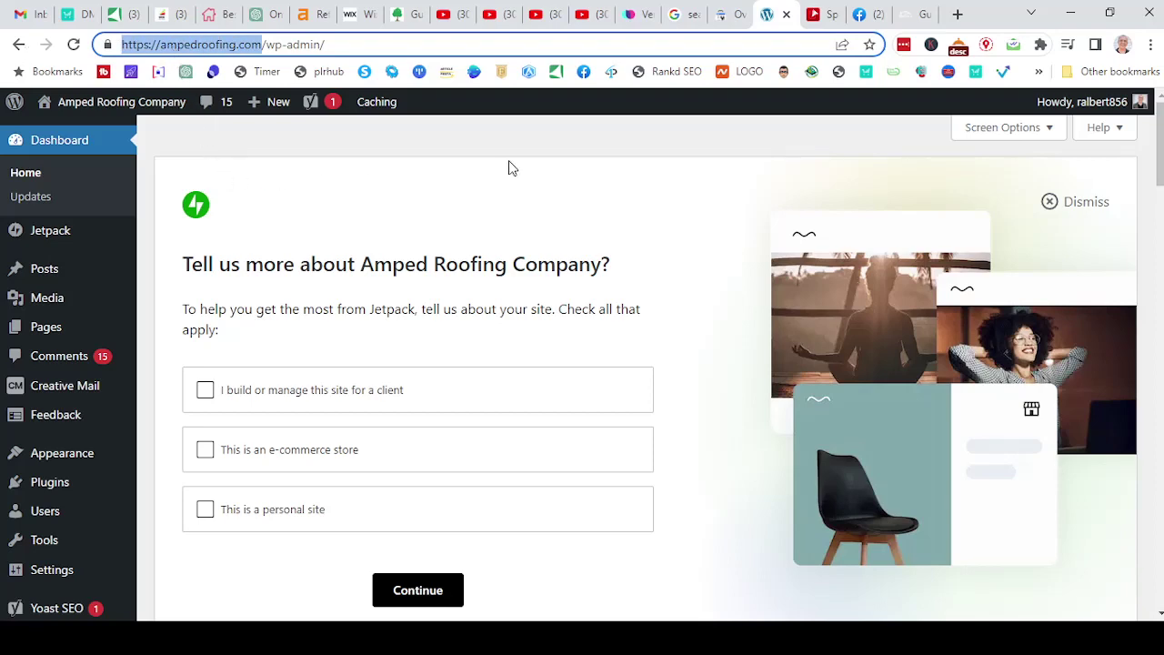
click(733, 16)
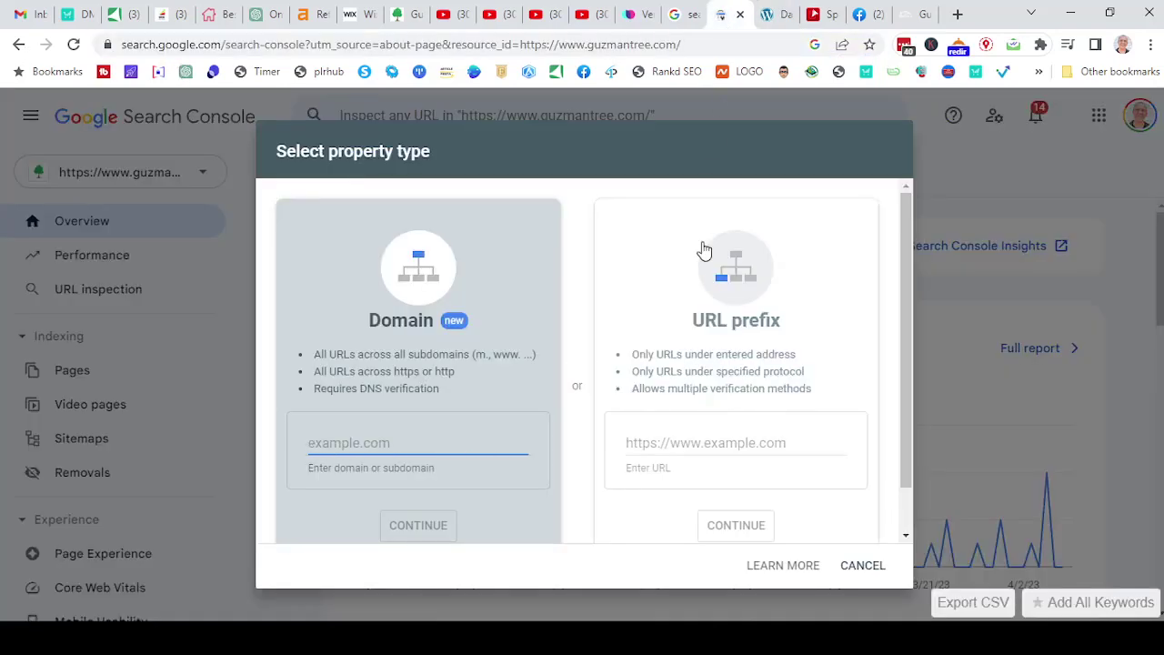
click(663, 442)
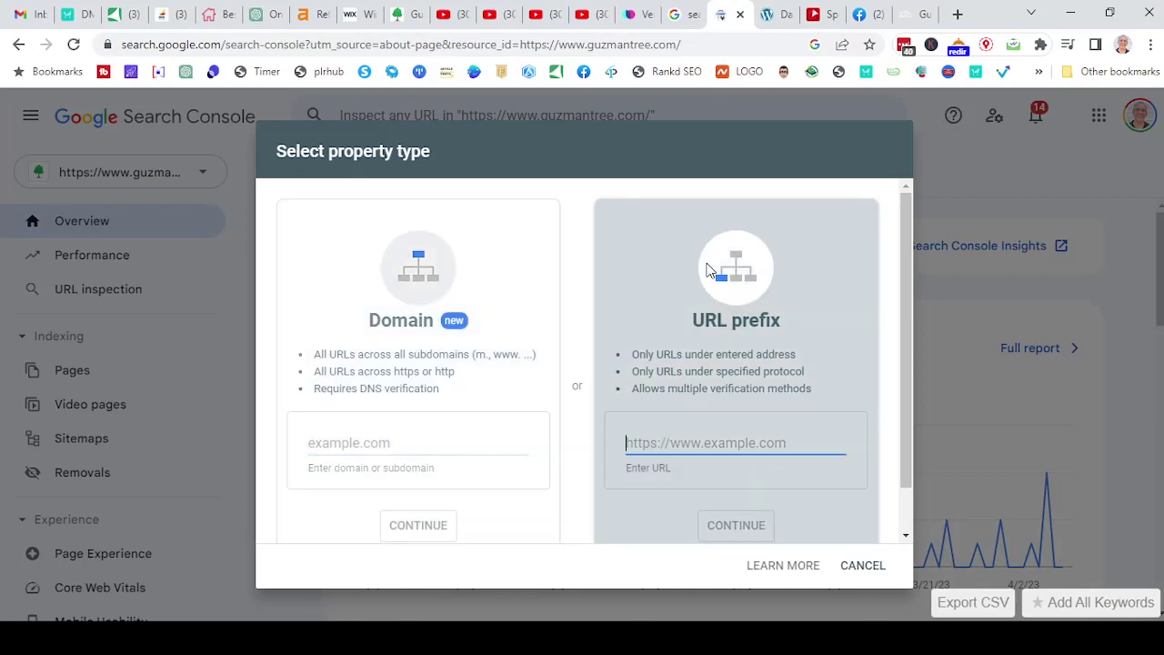
key(ctrl+v)
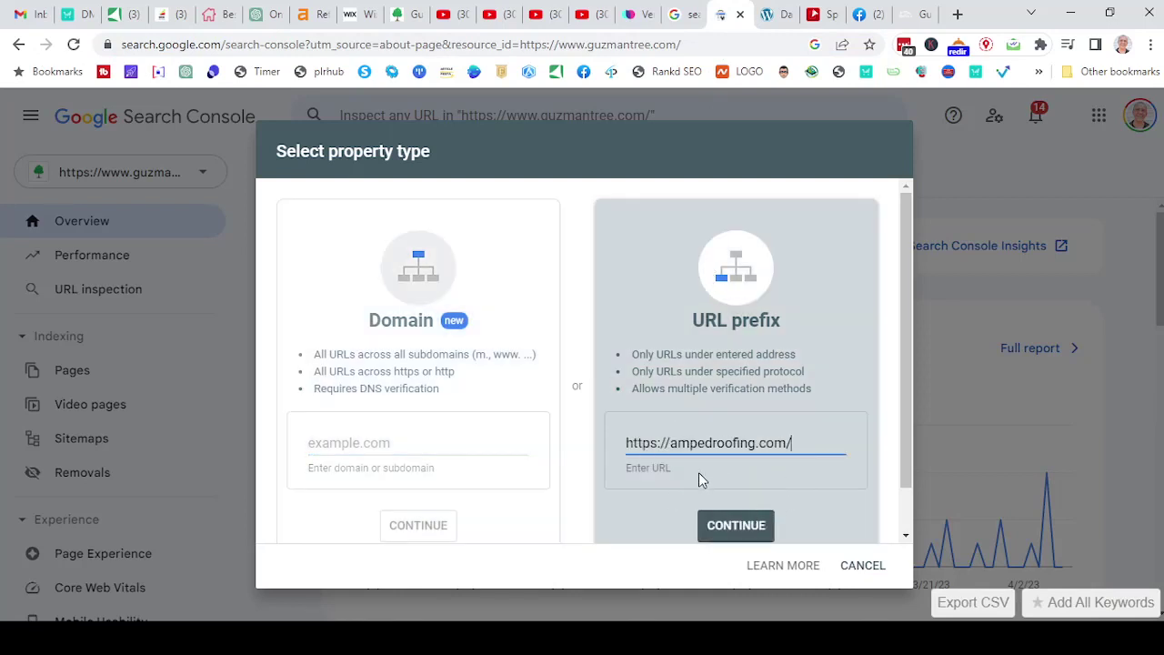
click(733, 522)
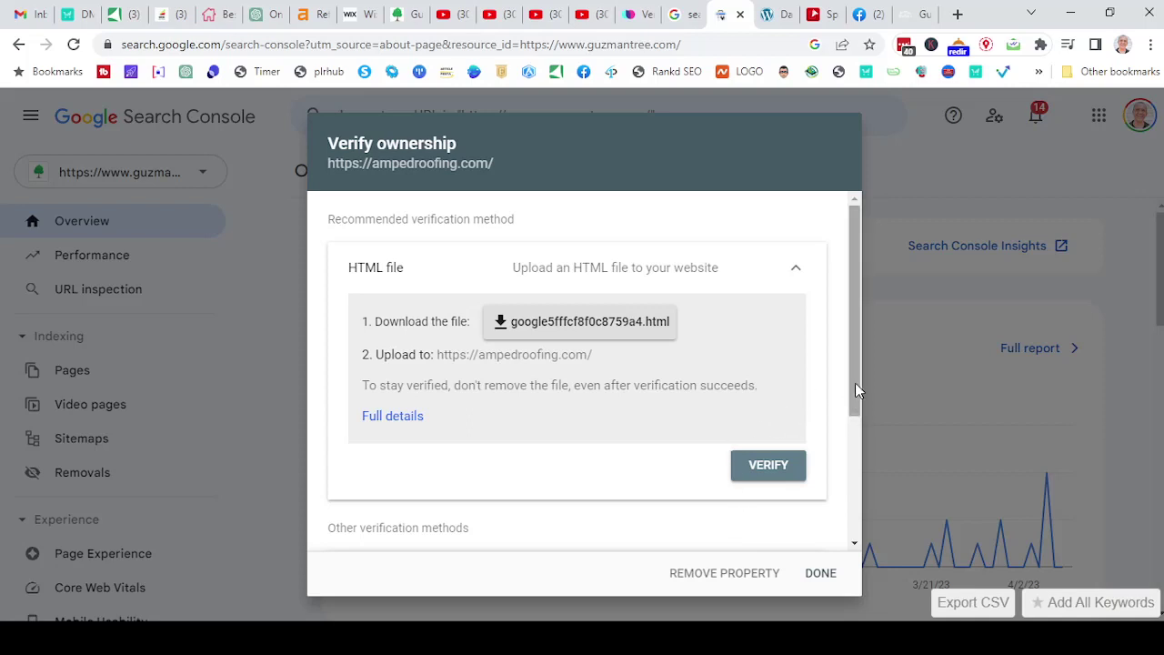
drag(858, 389, 880, 552)
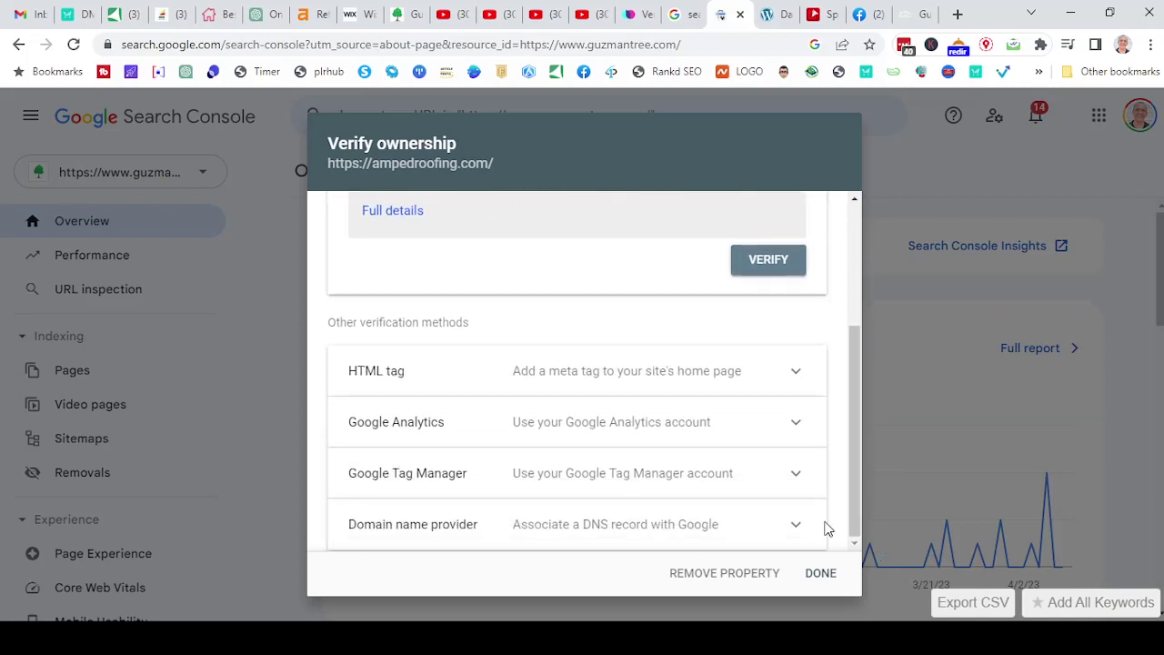
click(568, 375)
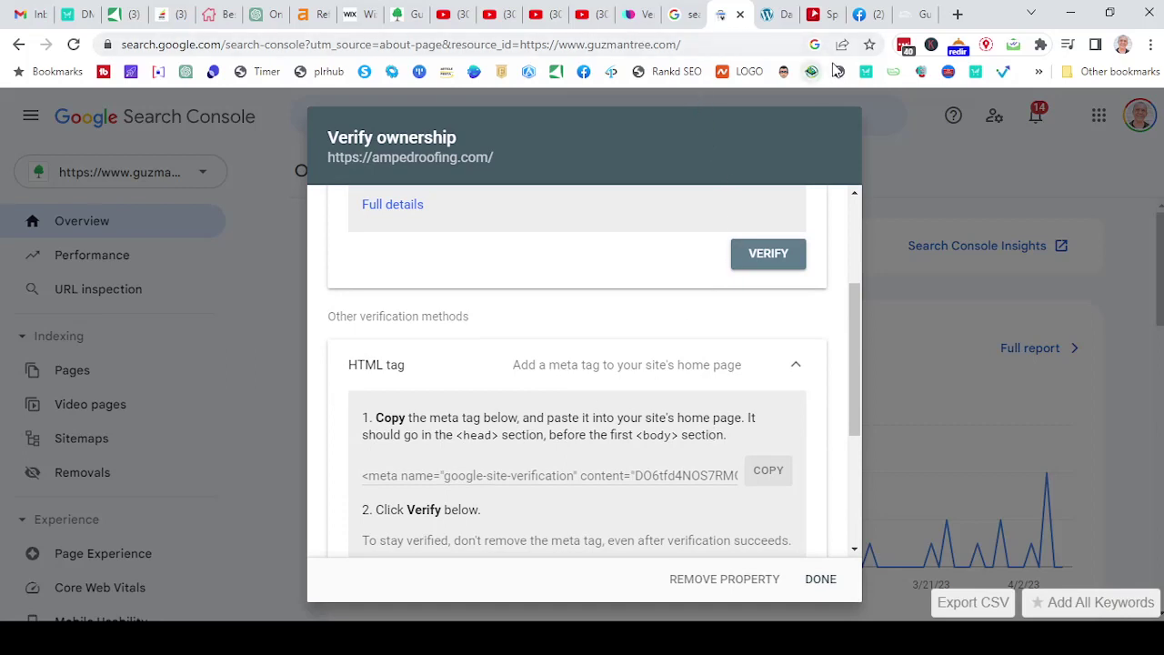
Switch to the WordPress dashboard and review the site's installed plugins.
click(770, 15)
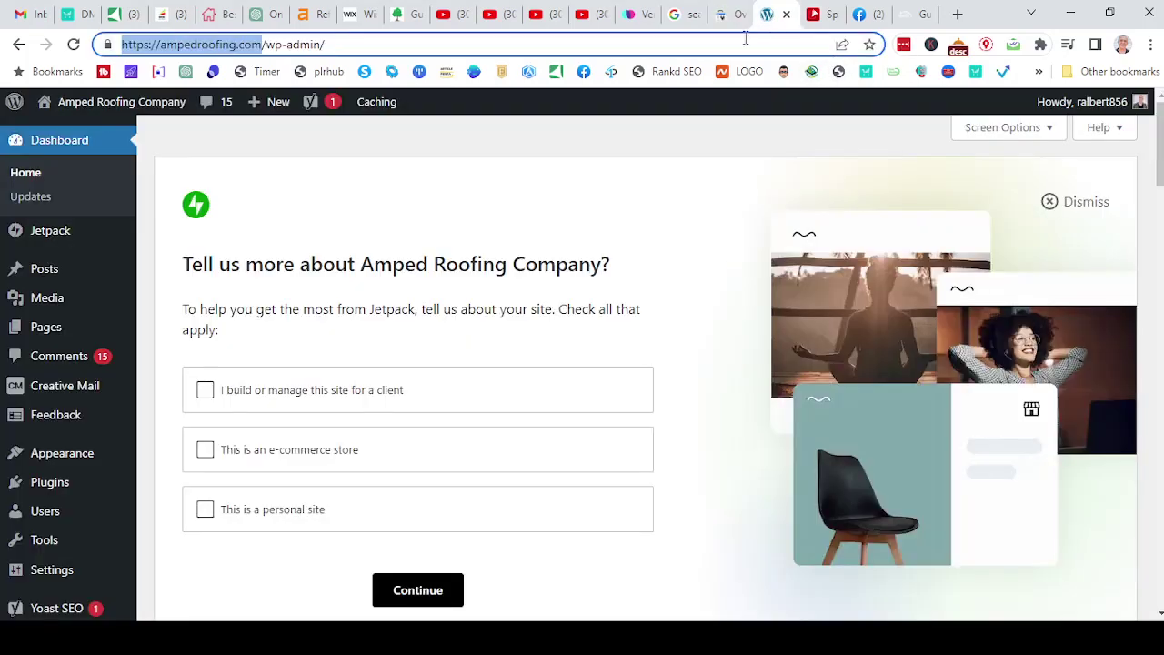
click(47, 488)
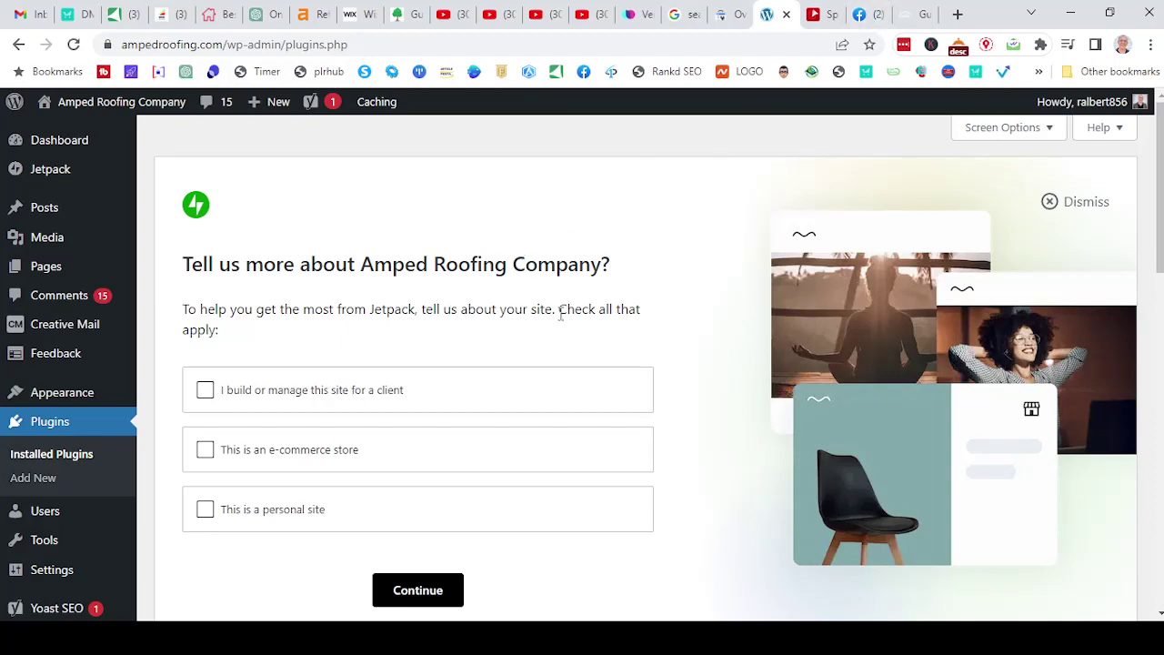
click(64, 452)
scroll(727, 307, down, 3)
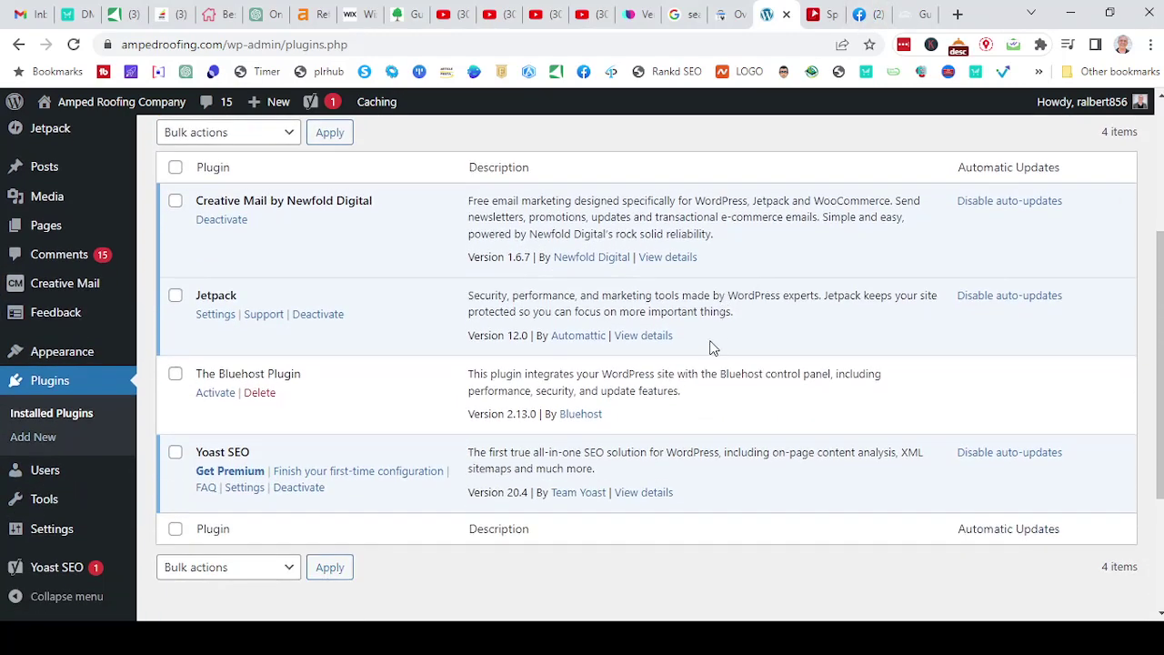
scroll(637, 327, up, 3)
Find new plugins matching "headers and footers", and install and activate Insert Headers And Footers by WPBrigade.
click(266, 147)
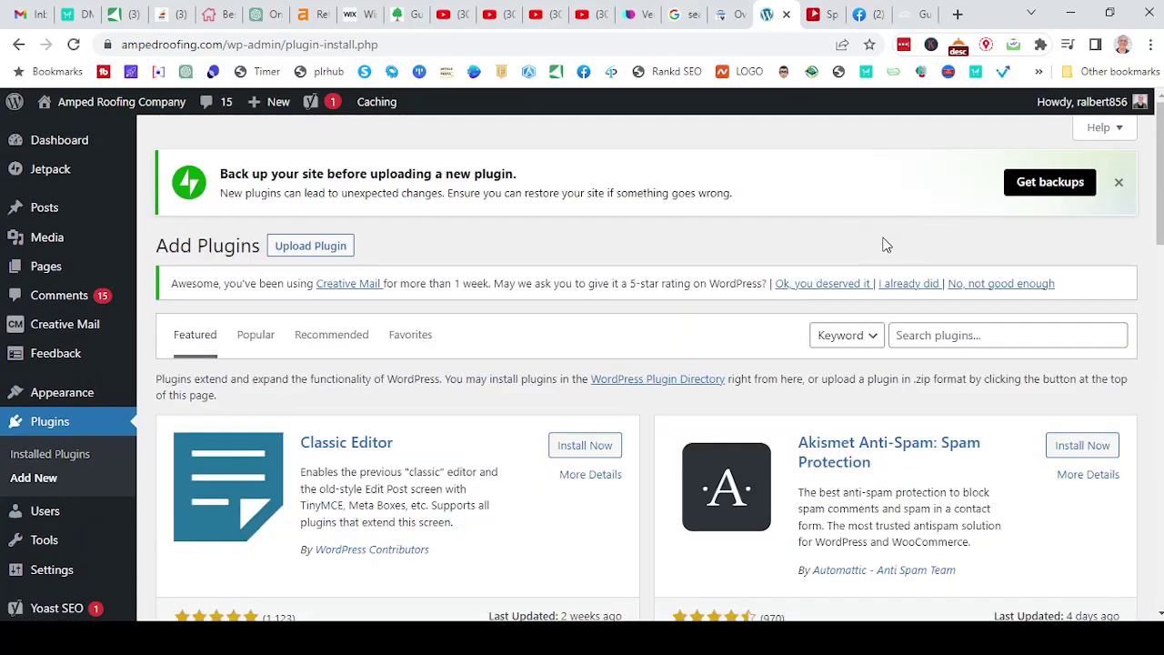
click(931, 335)
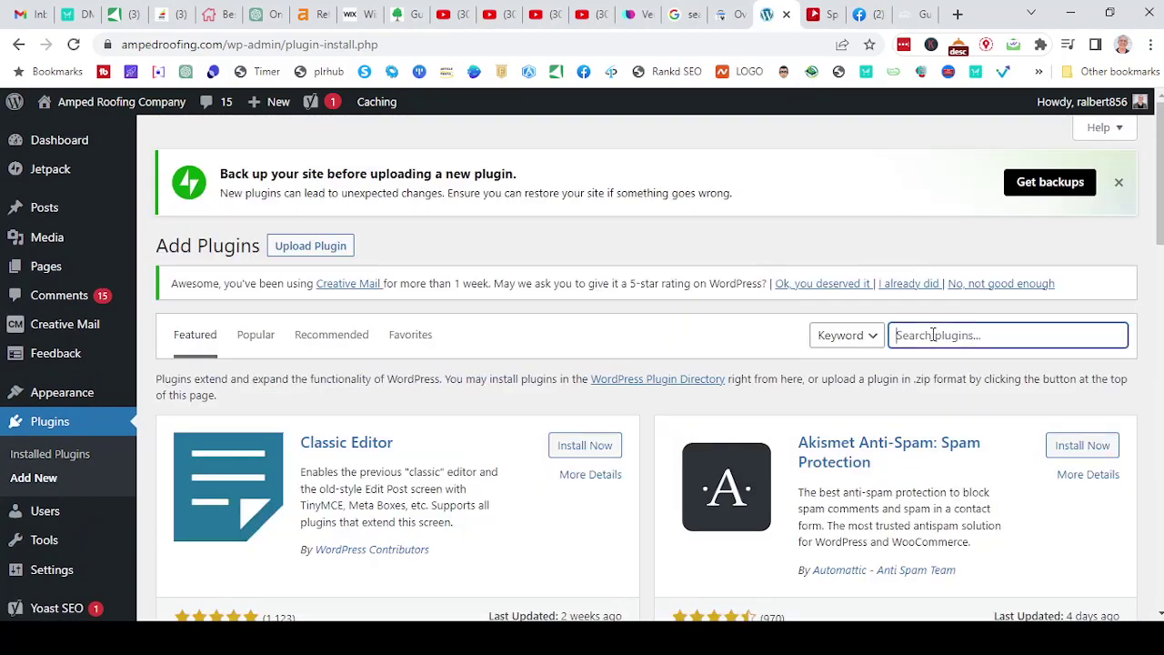
text(headers and footers)
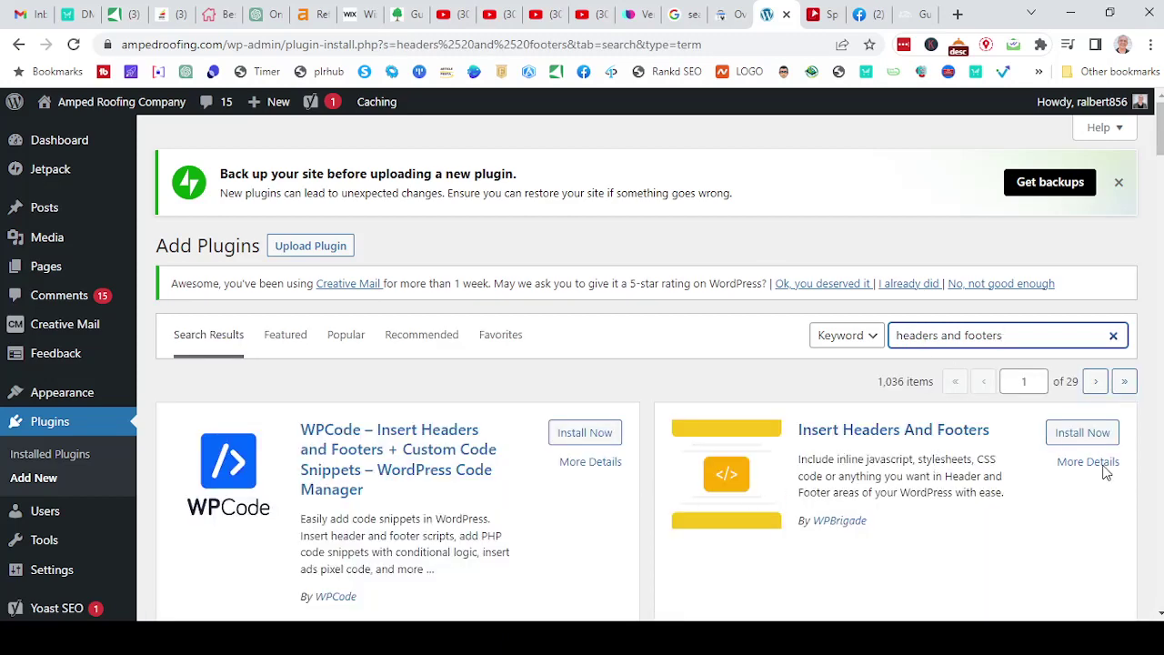
click(1084, 436)
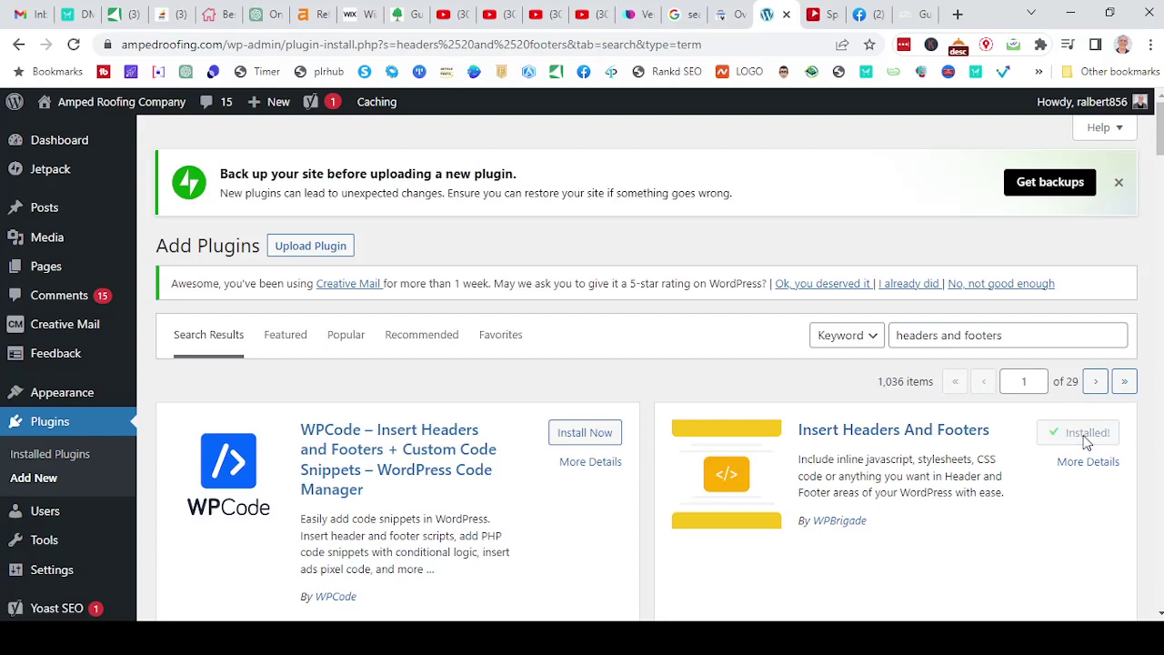
click(1084, 438)
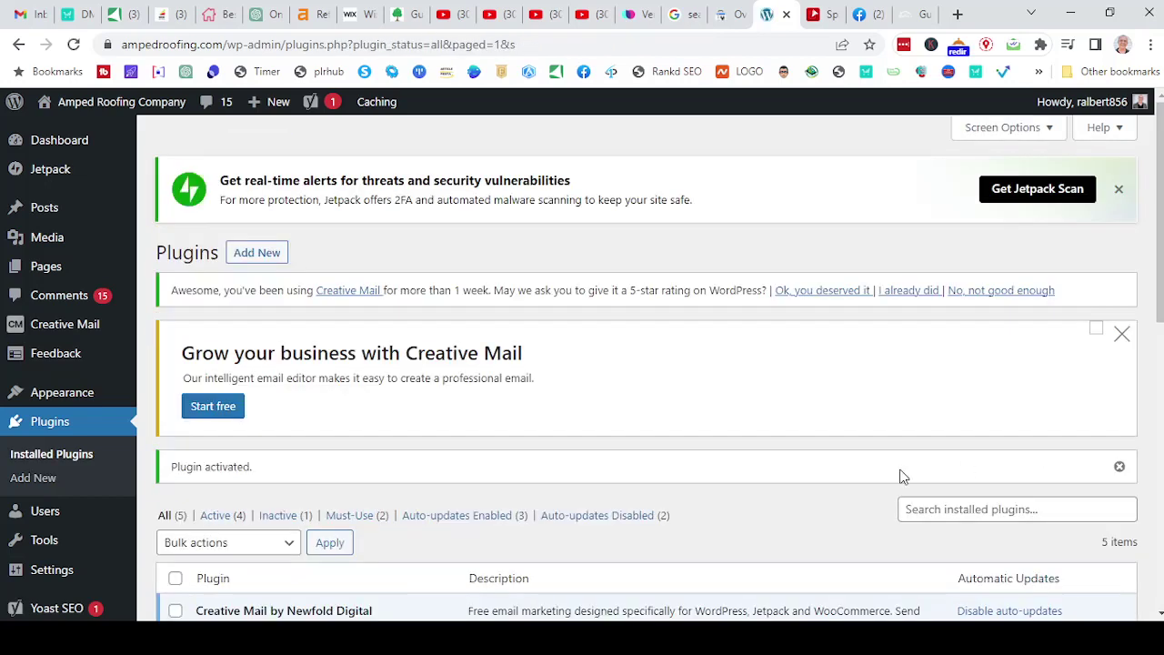
Open the WP Headers and Footers settings page.
scroll(54, 377, down, 2)
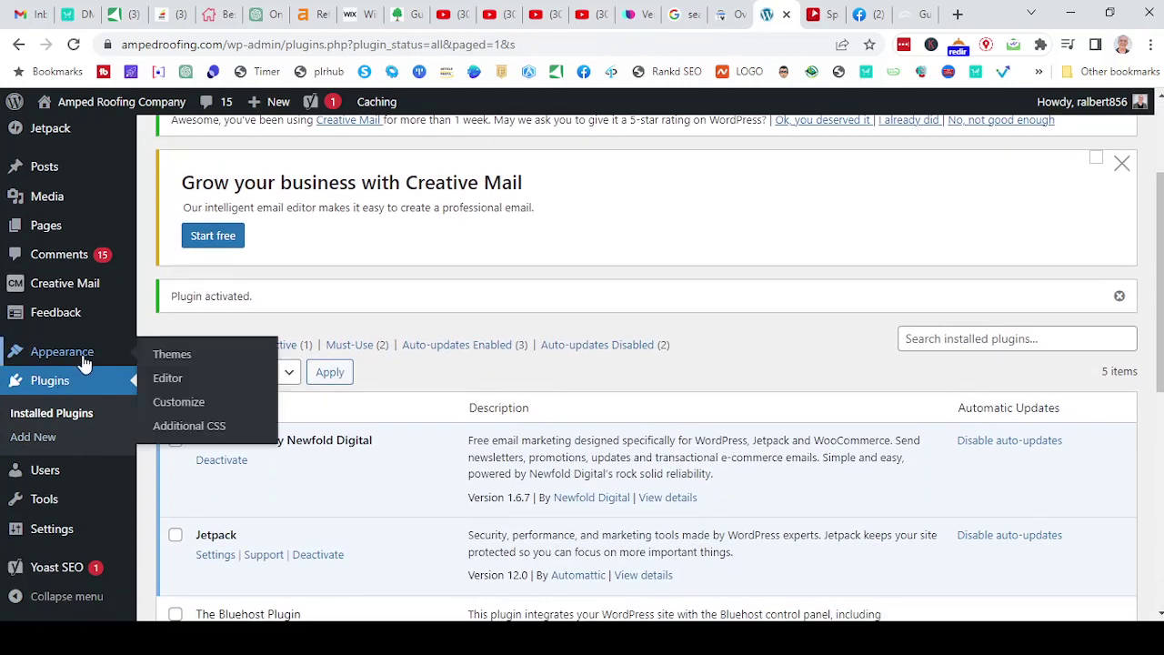
mouse_move(50, 537)
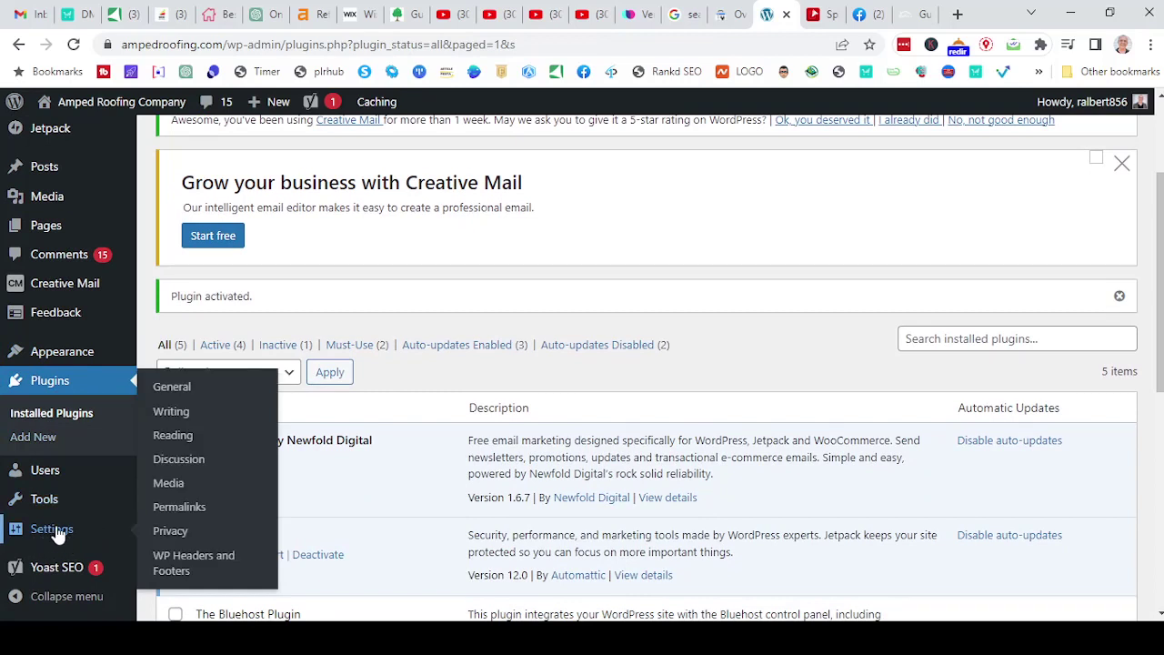
click(196, 566)
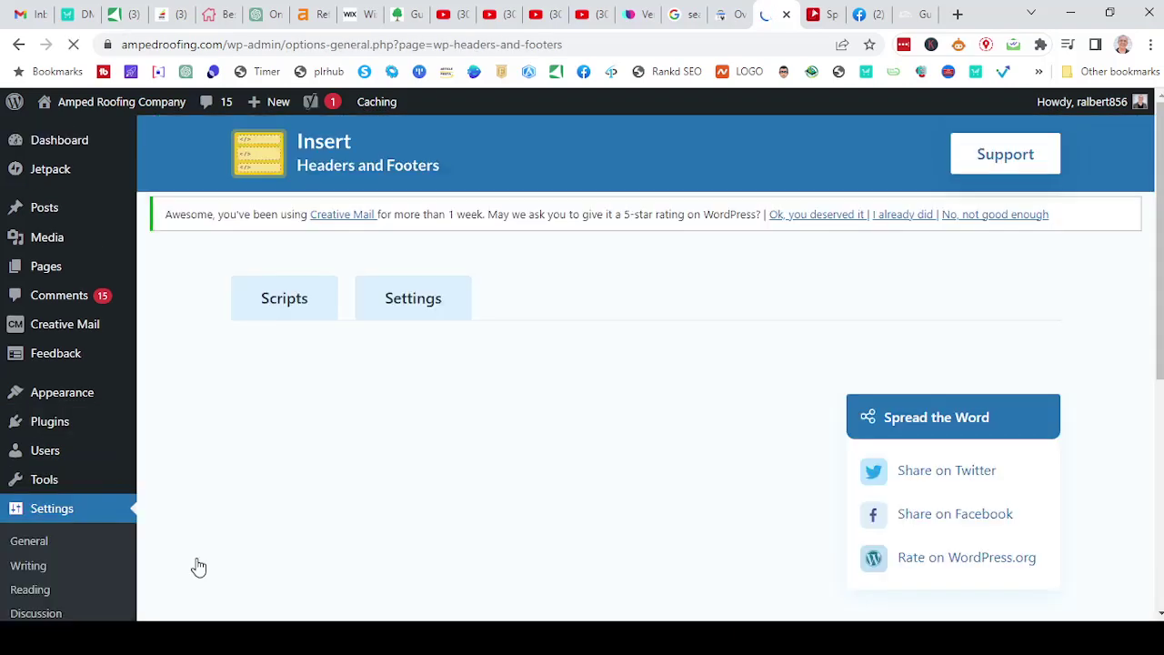
Copy the HTML verification meta tag from Search Console into the plugin's Scripts in Header field in WordPress and save the changes.
scroll(634, 425, down, 3)
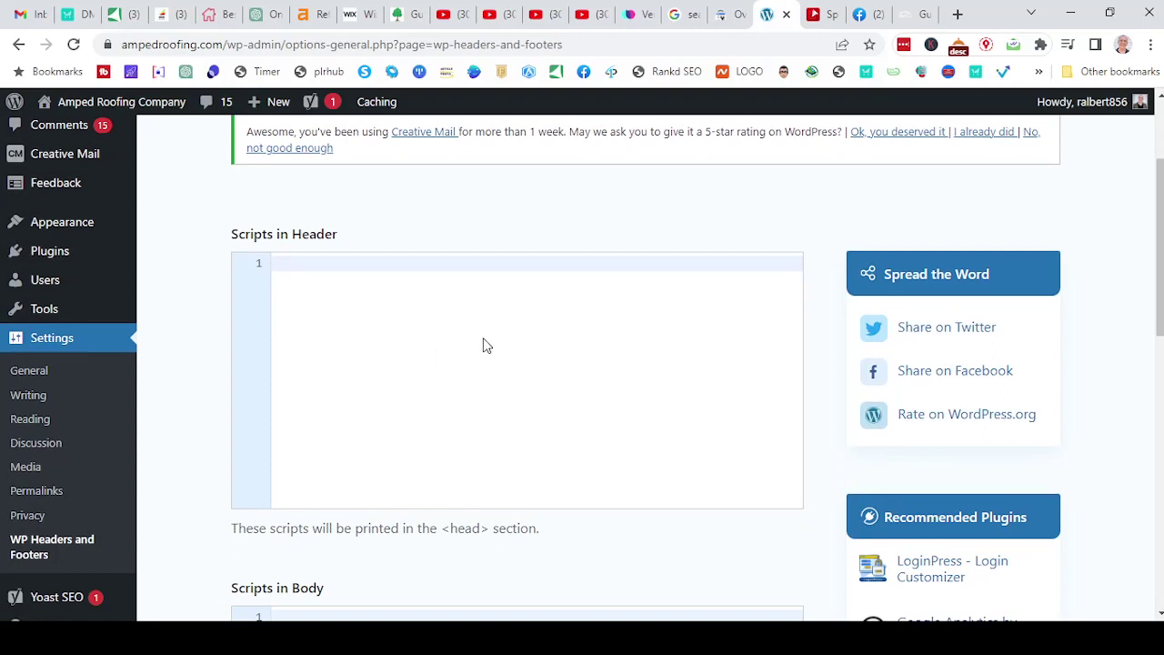
click(733, 16)
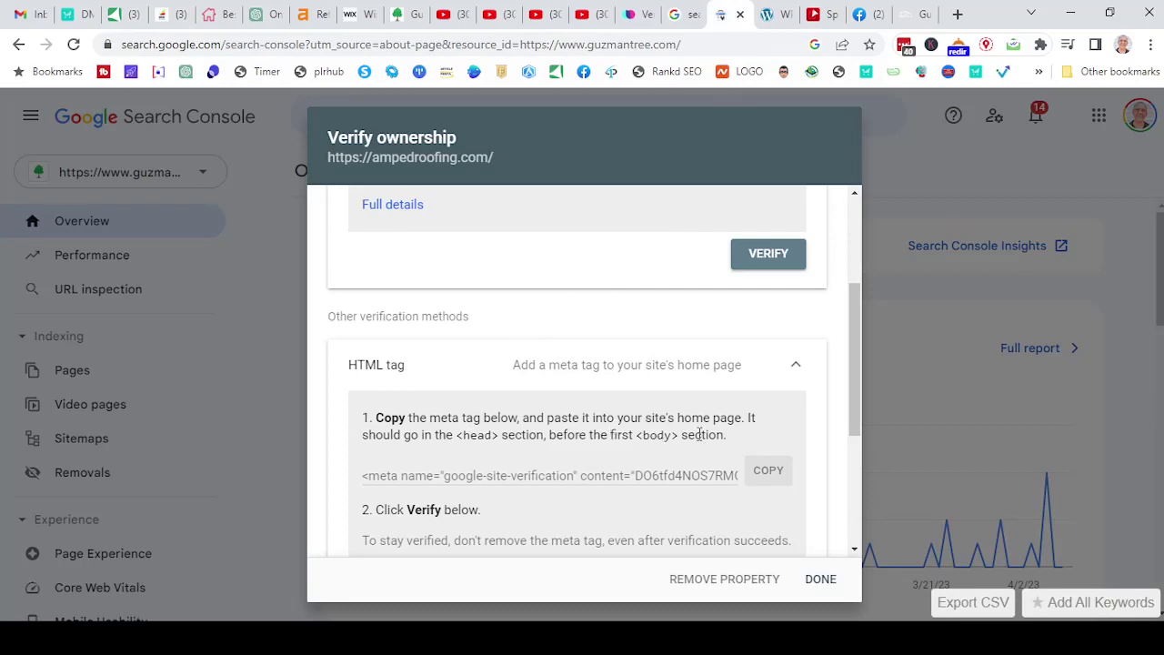
click(776, 471)
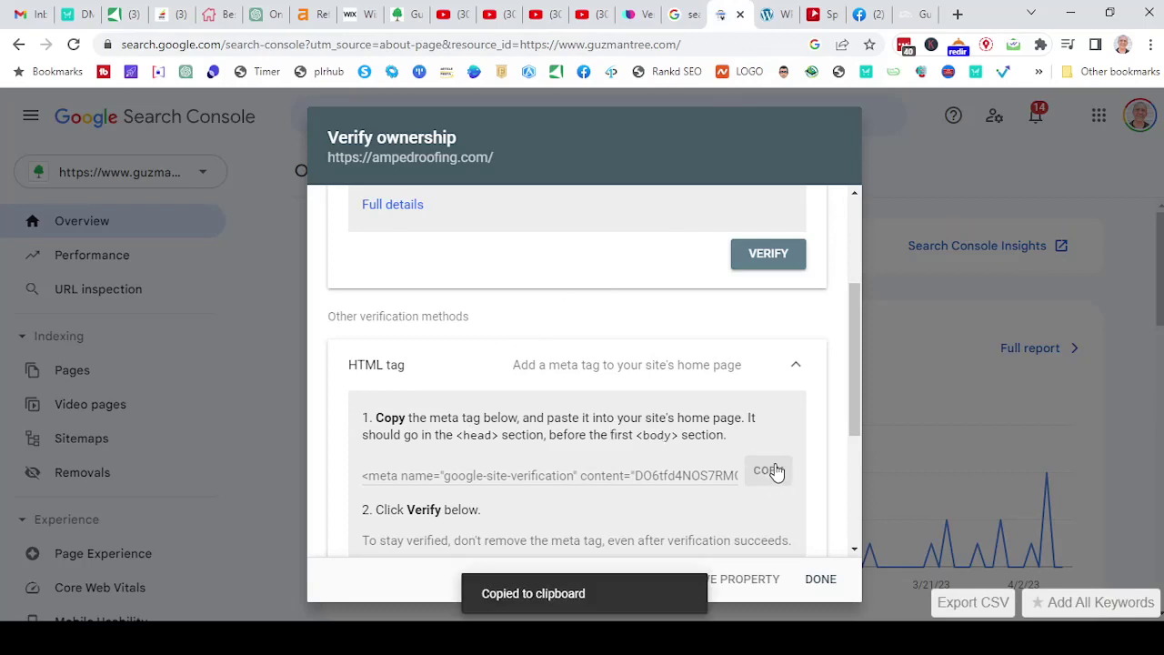
click(776, 16)
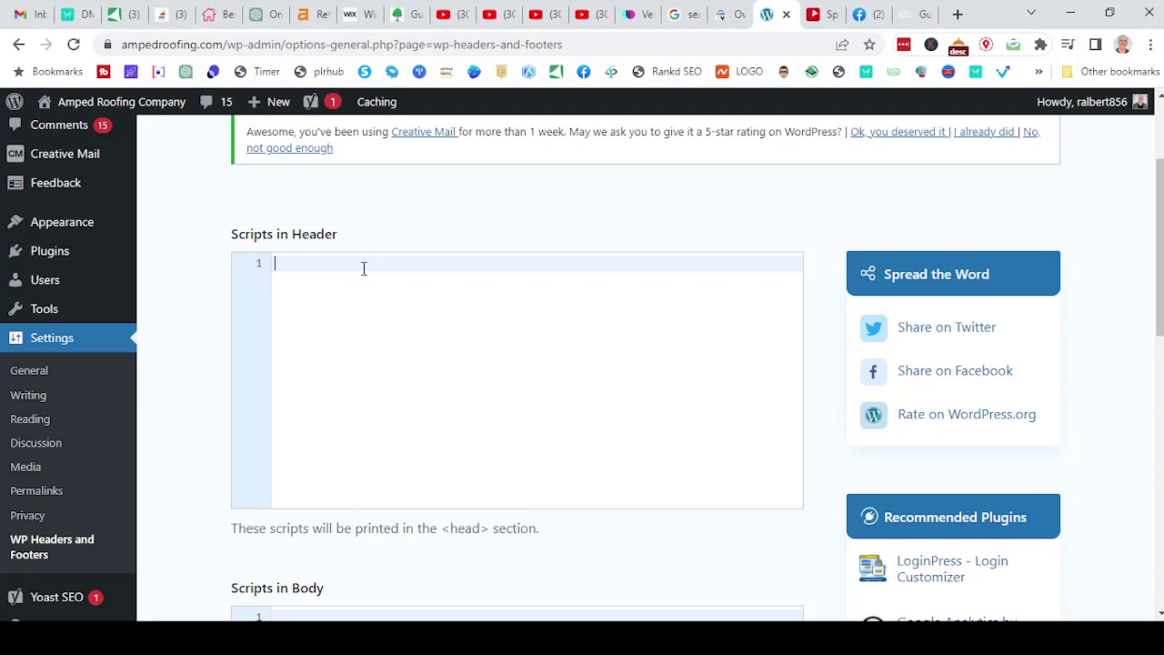
key(ctrl+v)
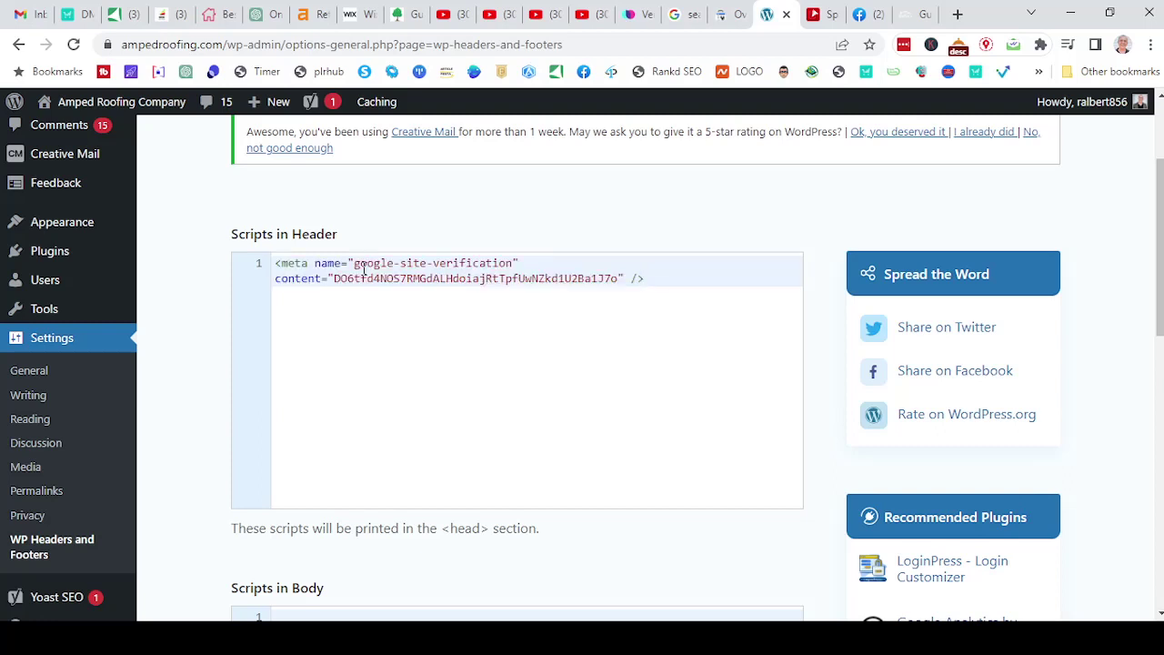
scroll(539, 221, up, 2)
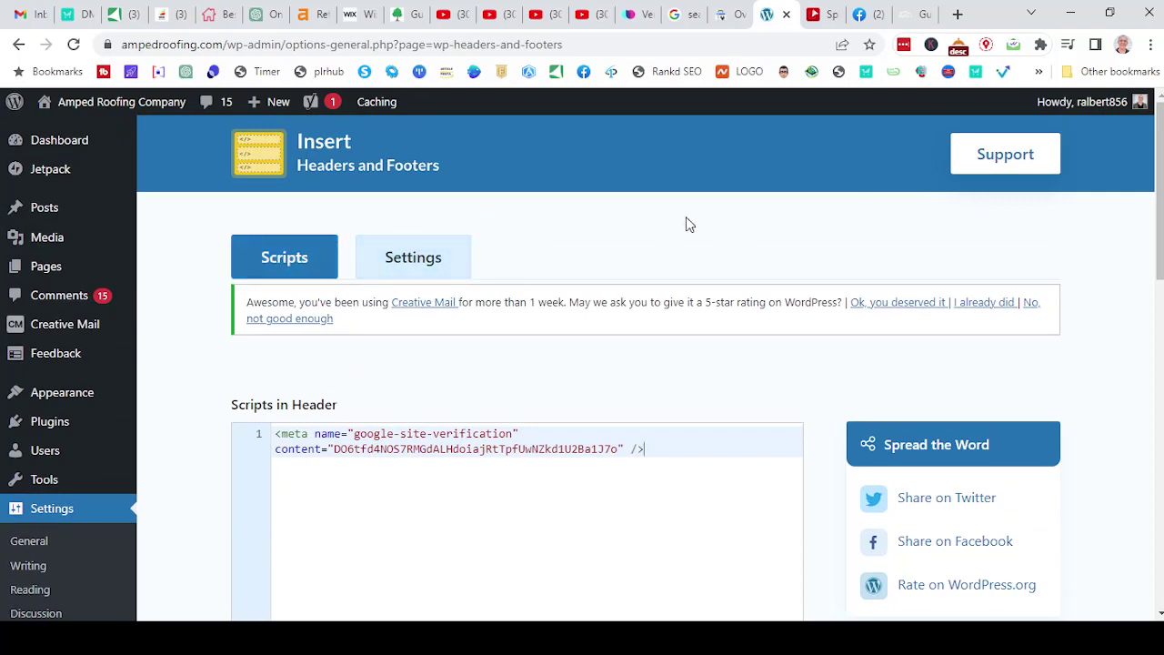
scroll(382, 291, down, 9)
scroll(376, 365, down, 2)
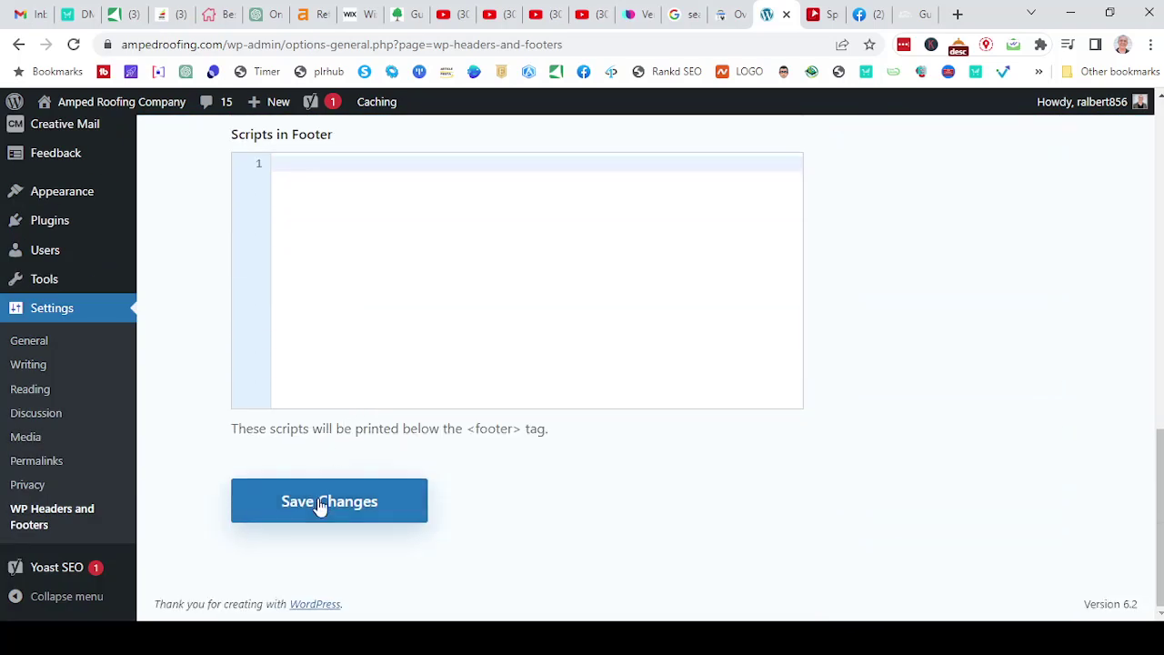
click(332, 506)
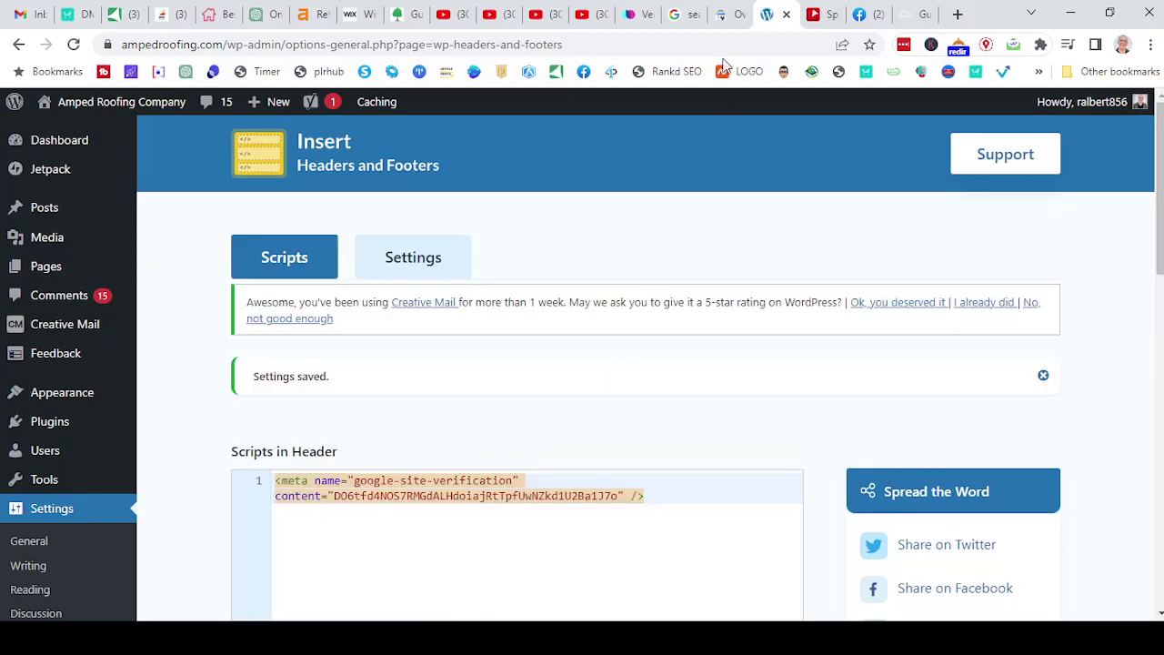
Verify ownership in Search Console with the HTML tag method, and open the Sitemaps page of the ampedroofing.com property.
click(733, 14)
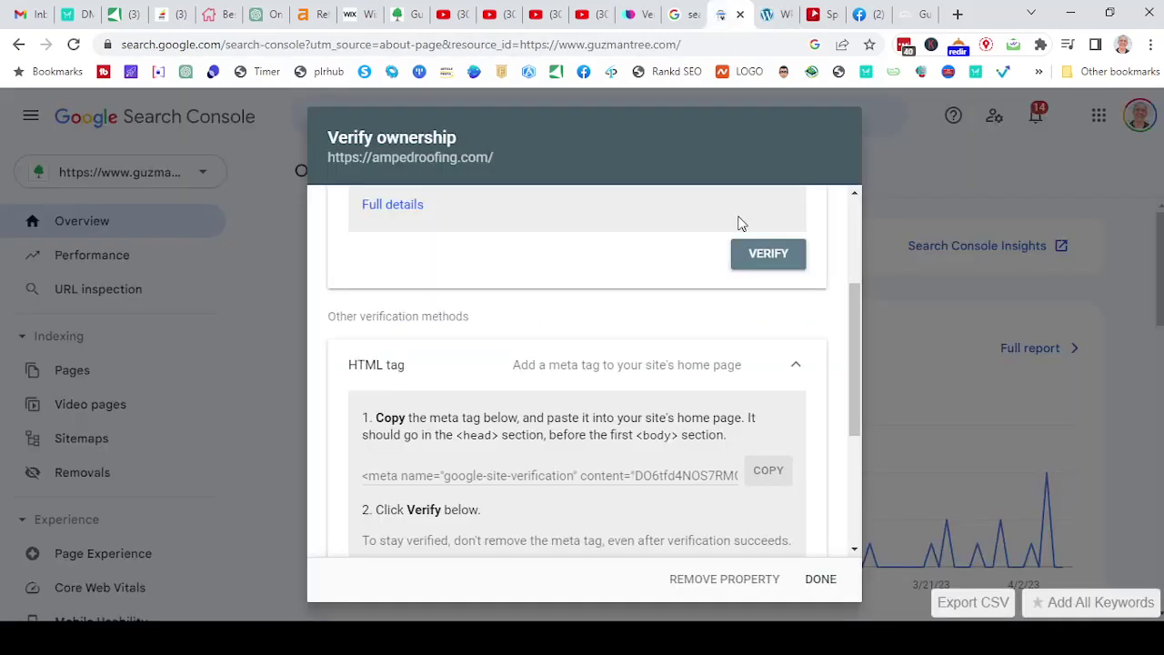
scroll(775, 423, down, 2)
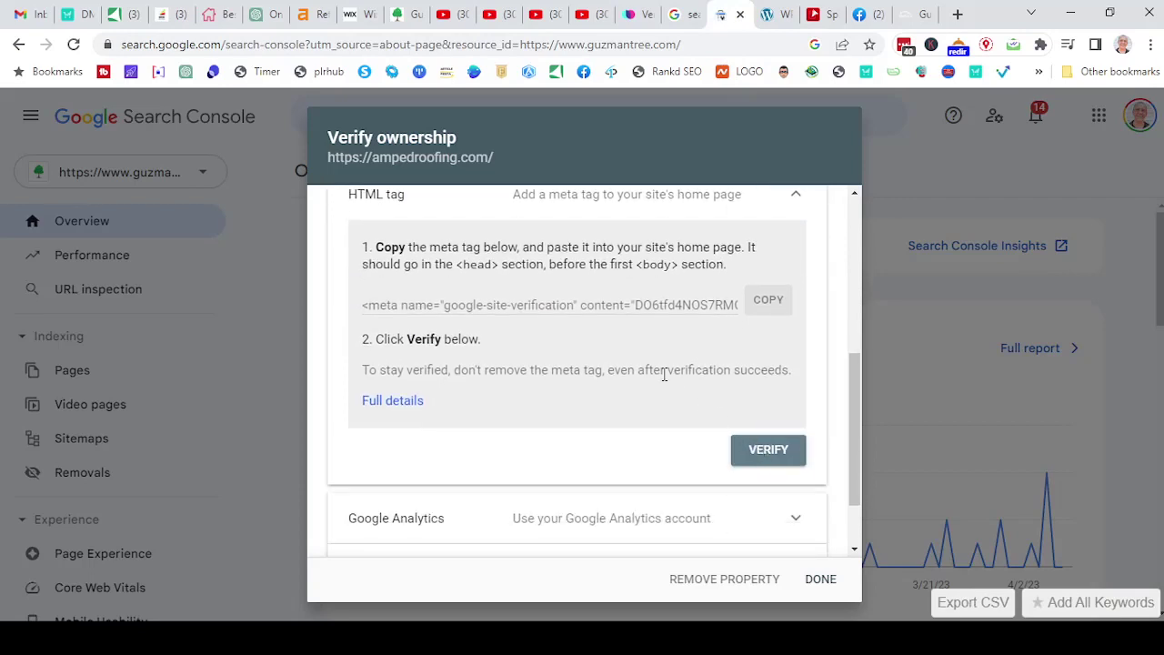
scroll(665, 372, up, 2)
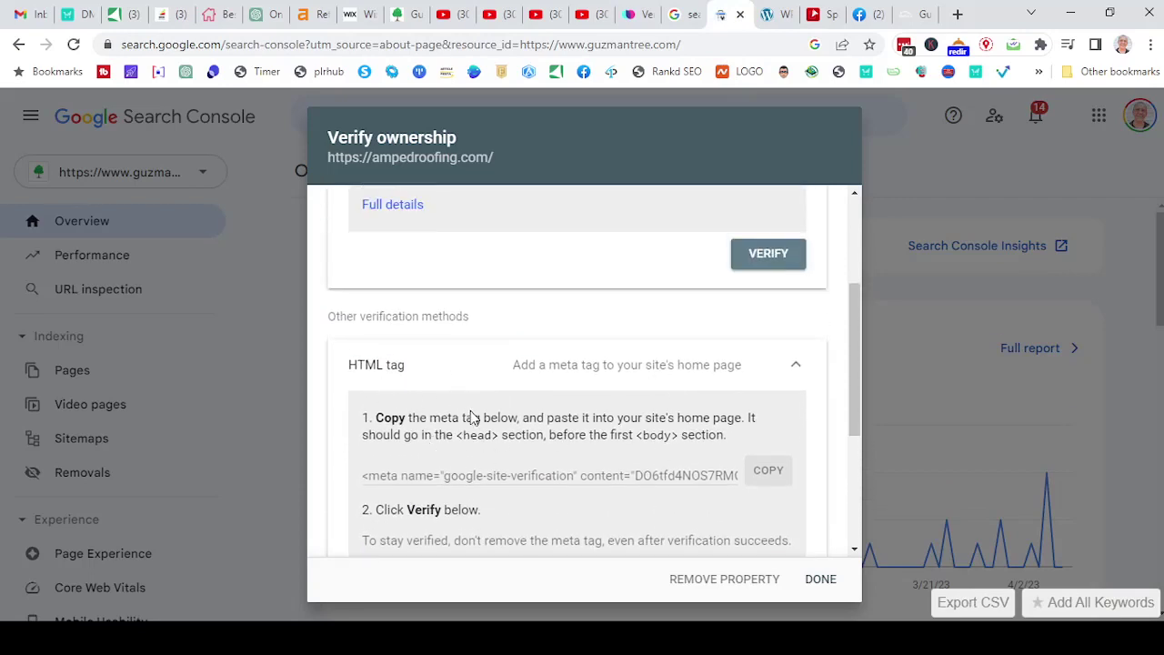
scroll(472, 418, down, 2)
click(767, 449)
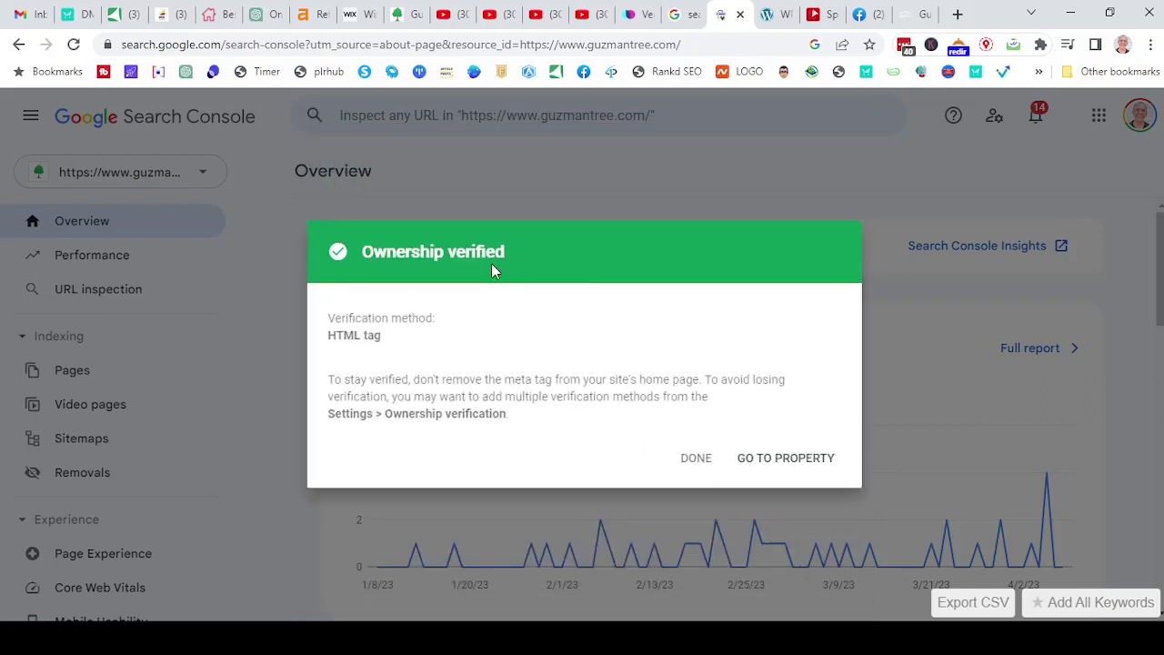
click(764, 461)
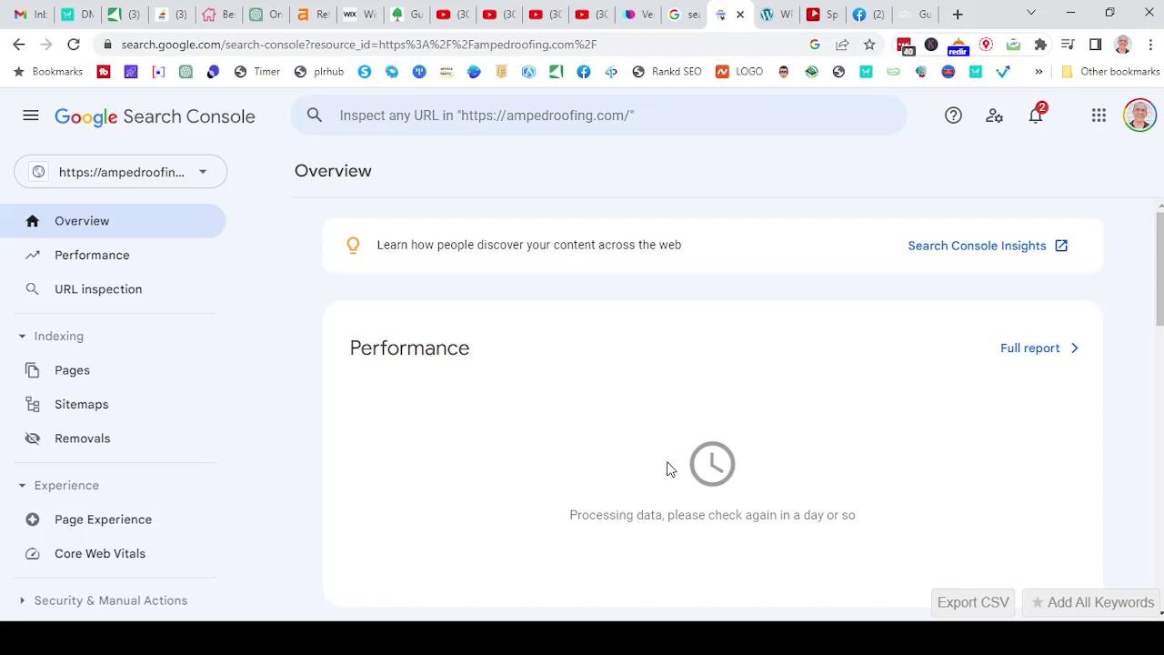
click(85, 410)
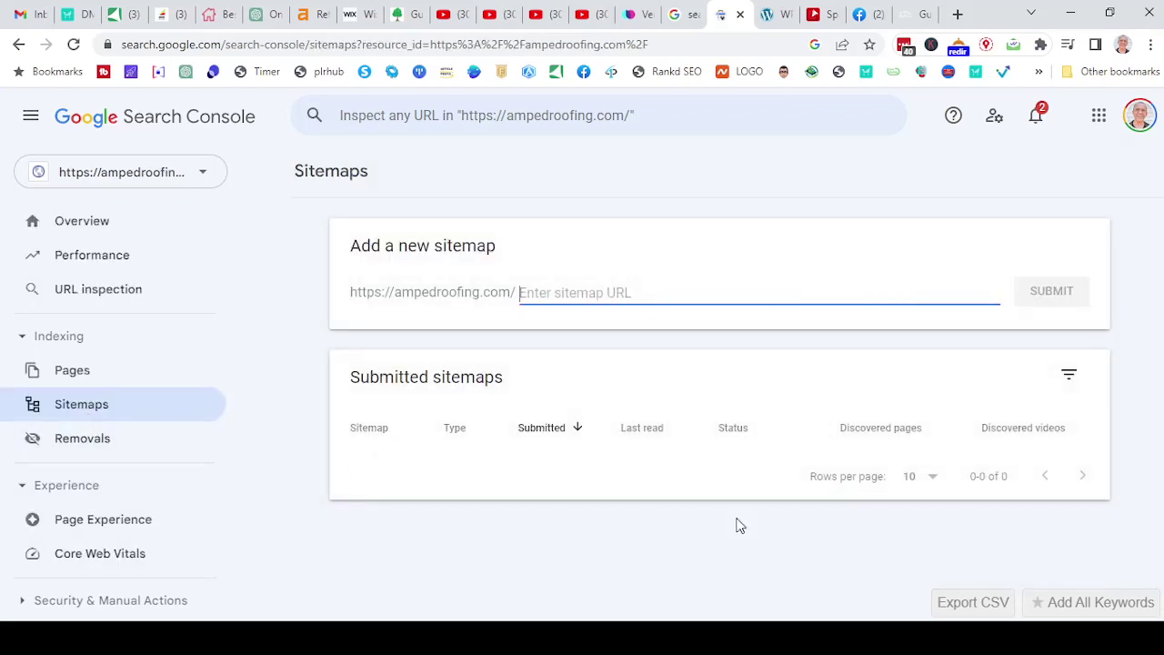
Switch to WordPress, search for new plugins matching "rankmath", and install and activate Rank Math SEO.
click(778, 18)
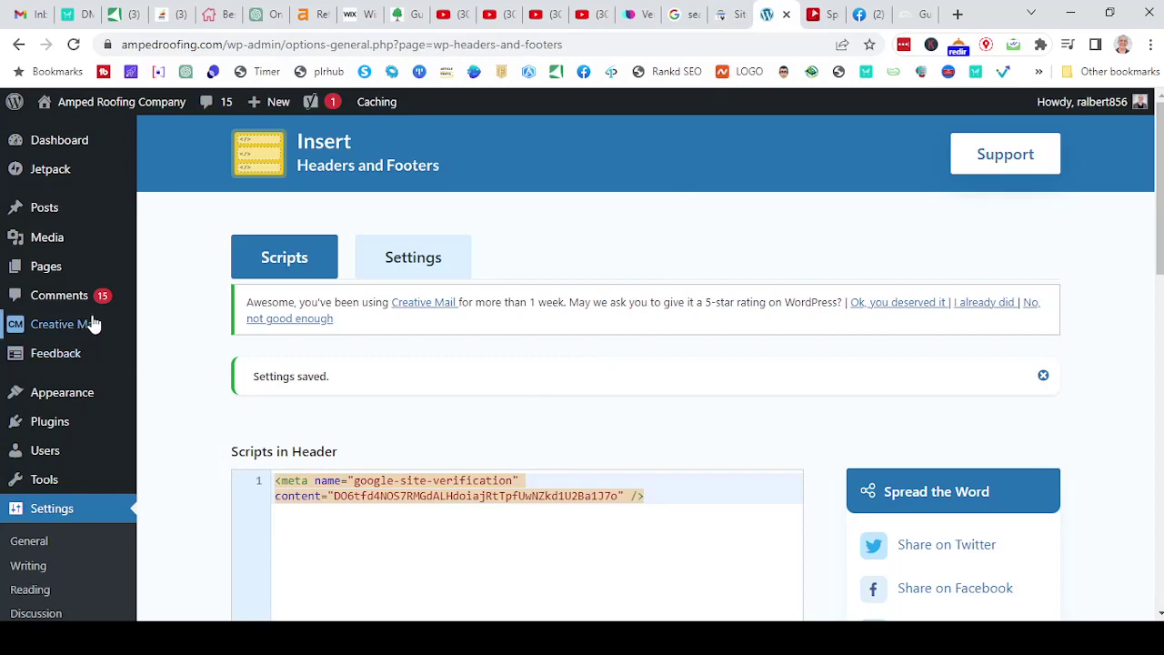
mouse_move(62, 426)
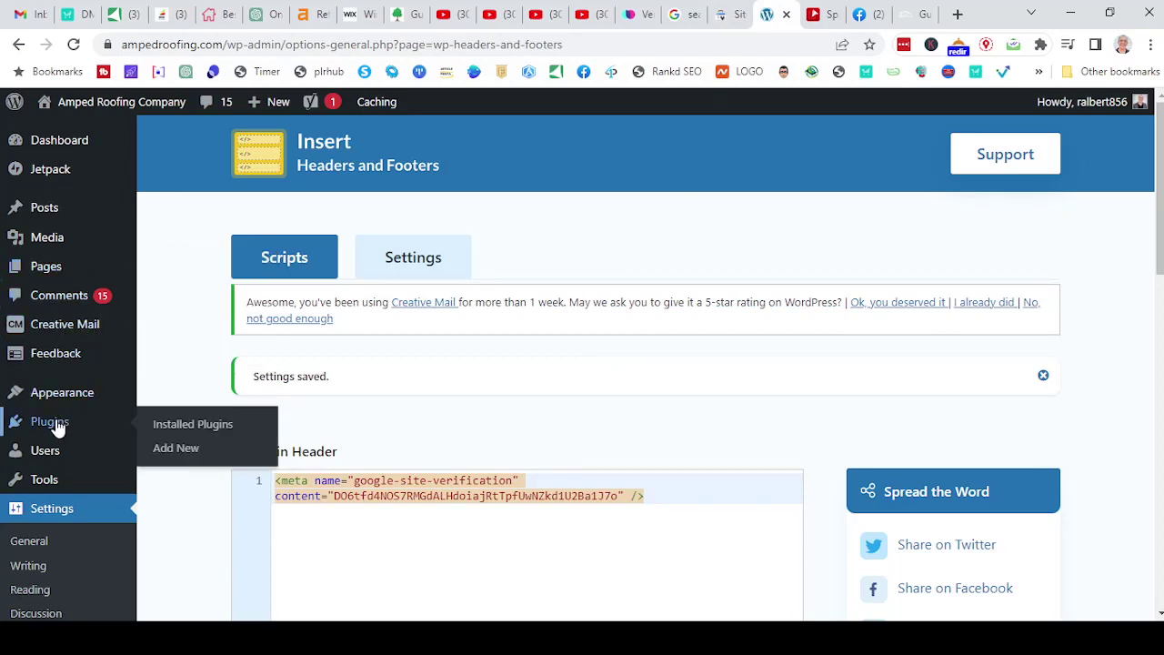
click(151, 424)
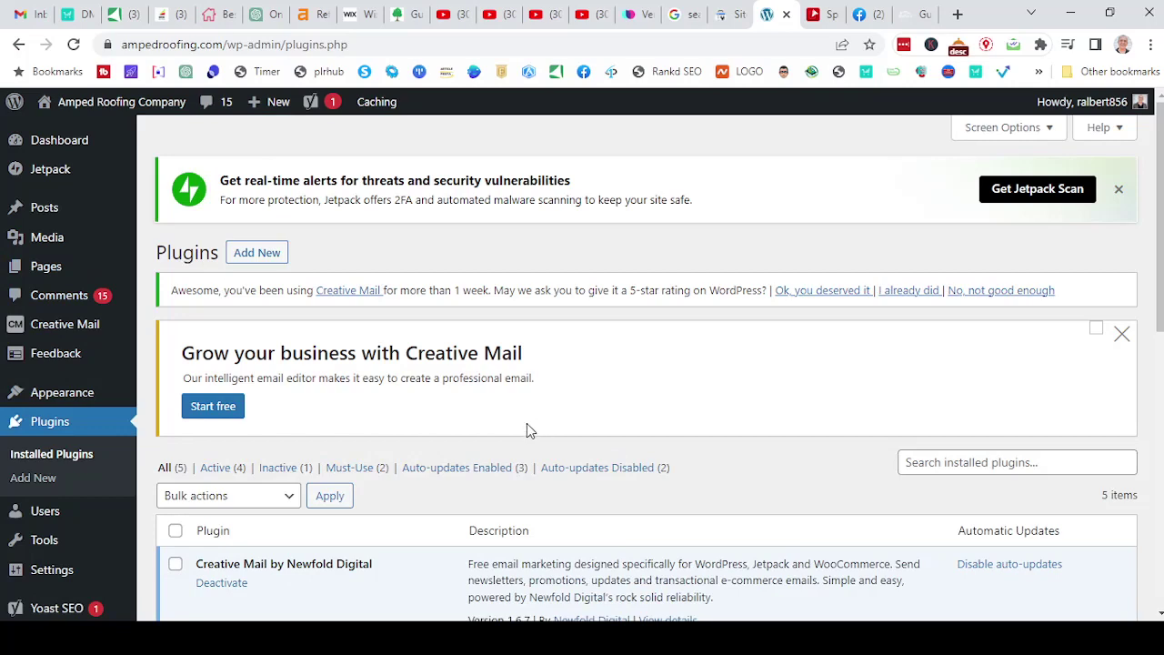
click(266, 251)
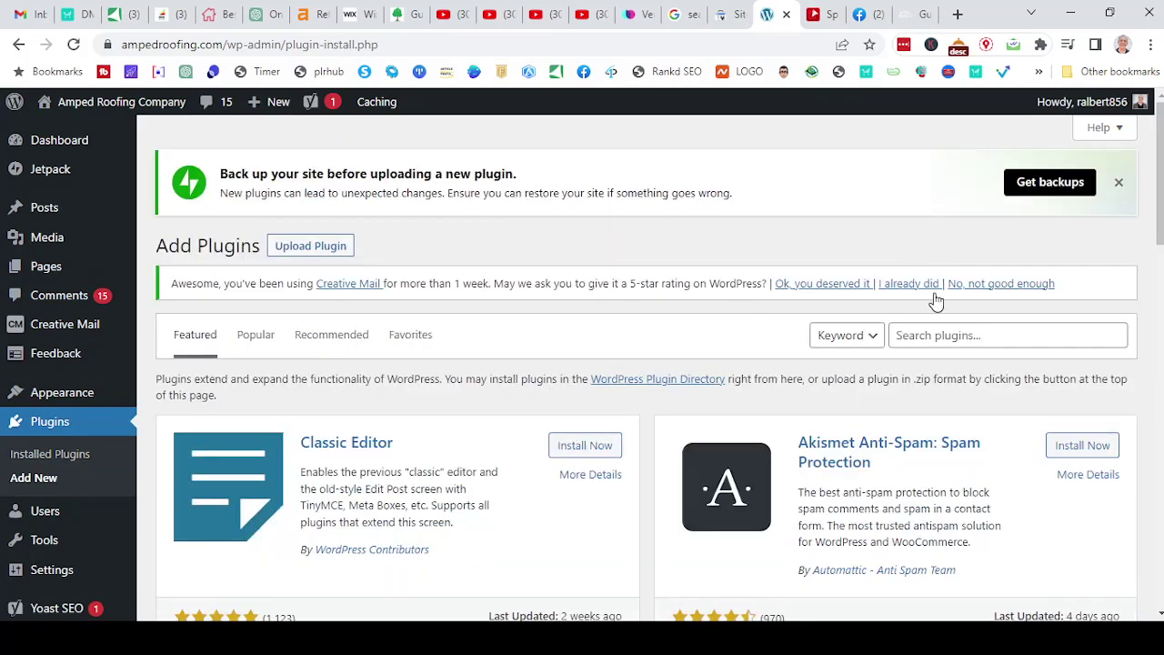
click(925, 336)
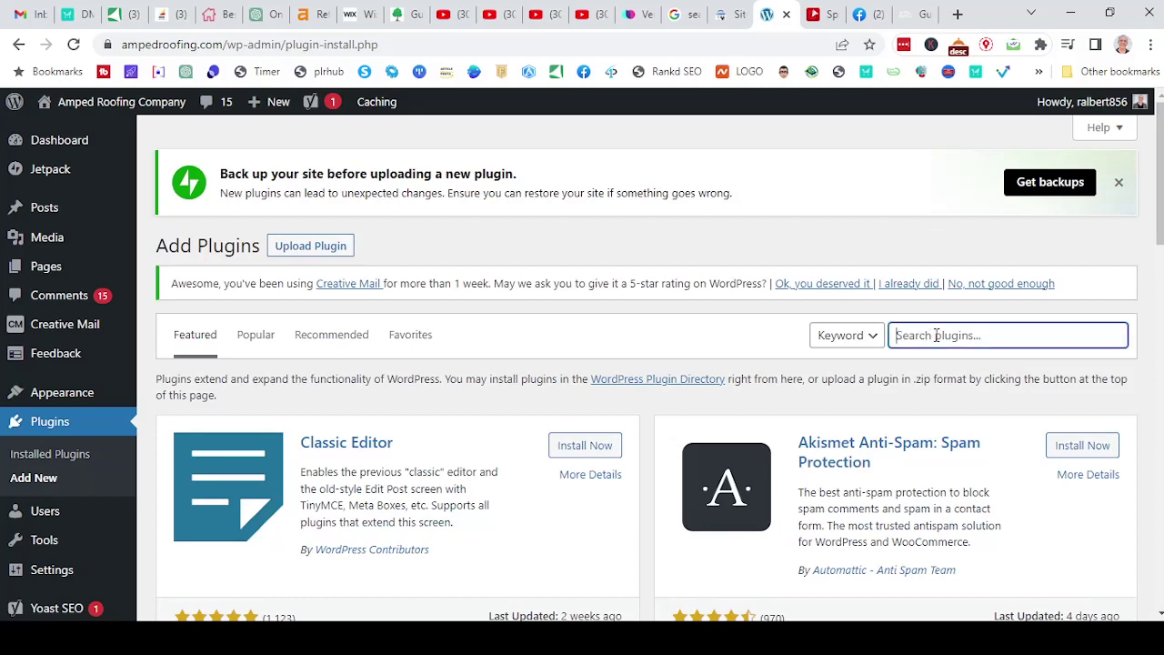
text(rankmath)
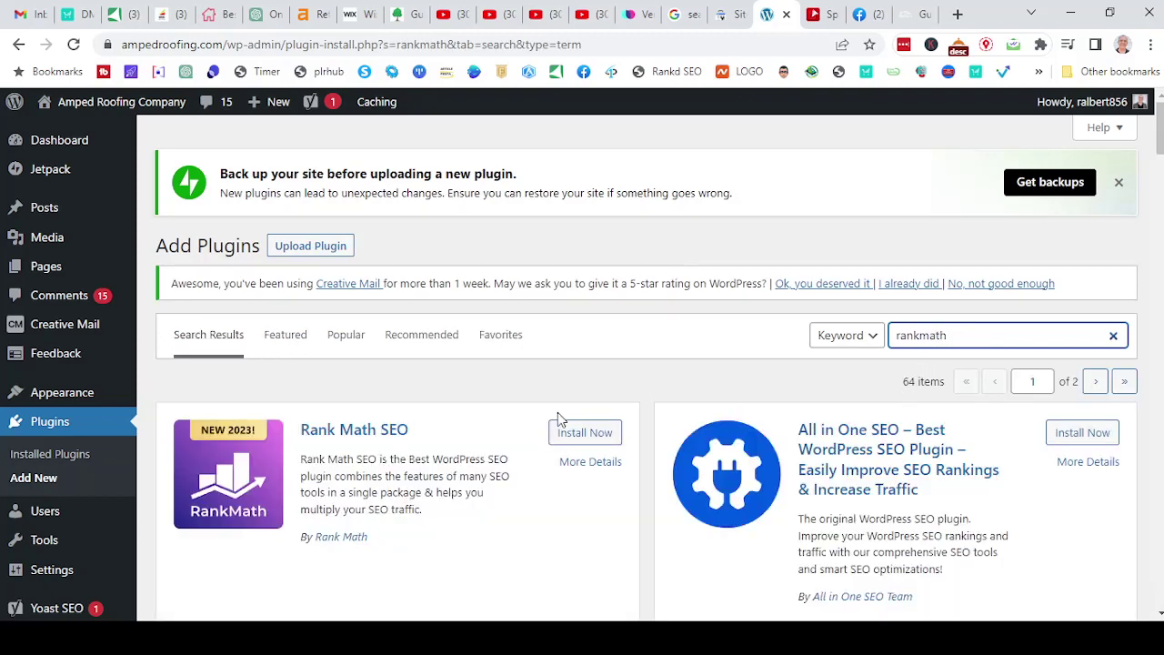
click(600, 439)
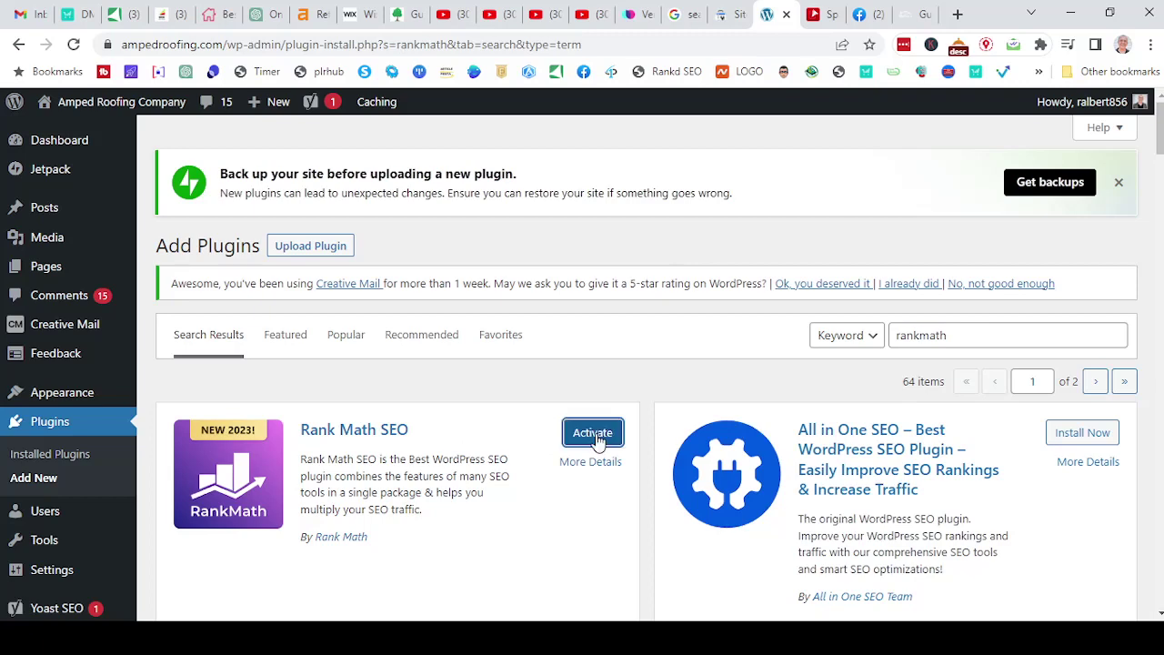
click(596, 436)
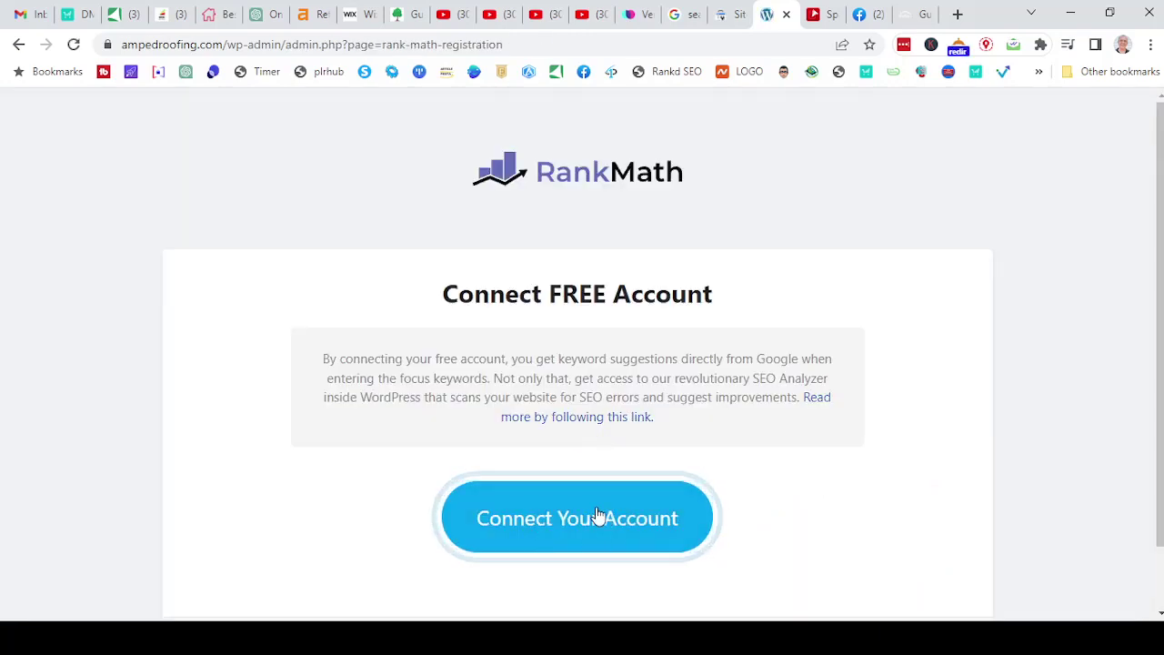
Skip connecting a Rank Math account and leave the setup wizard for the dashboard without starting it.
scroll(723, 435, down, 1)
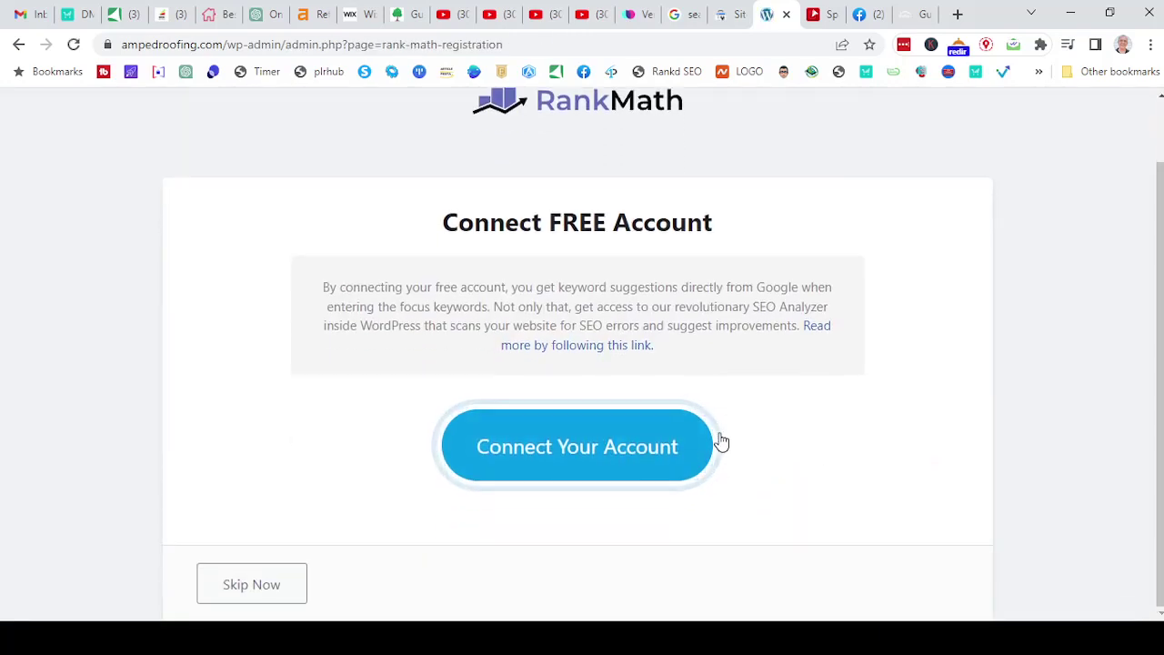
click(250, 596)
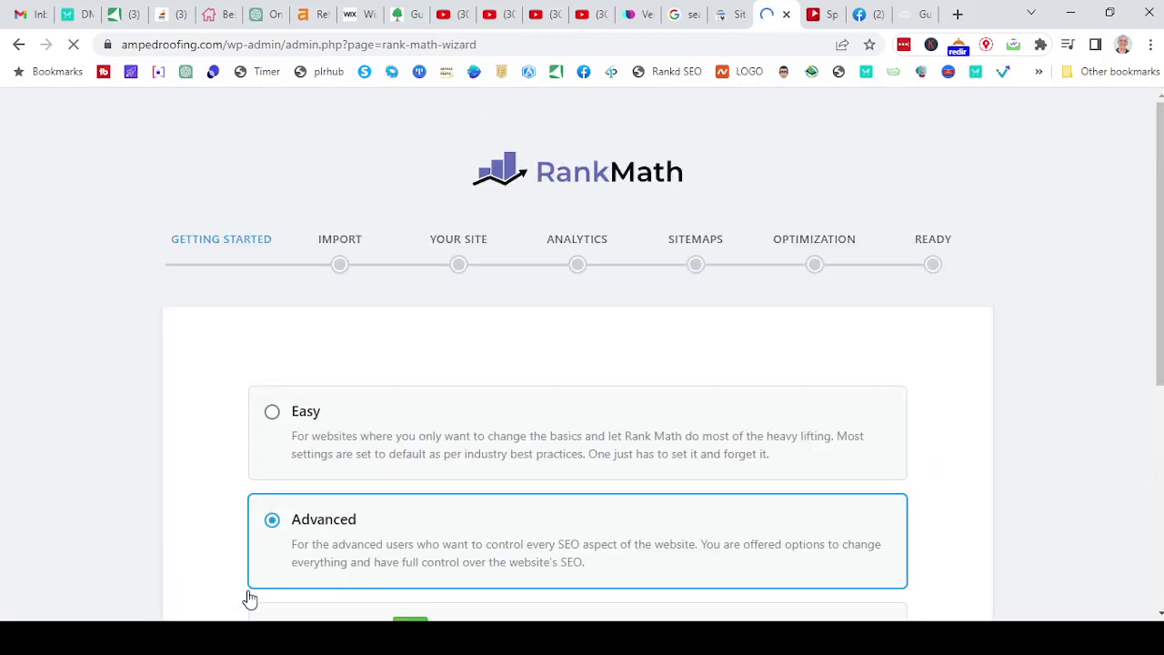
scroll(264, 555, down, 3)
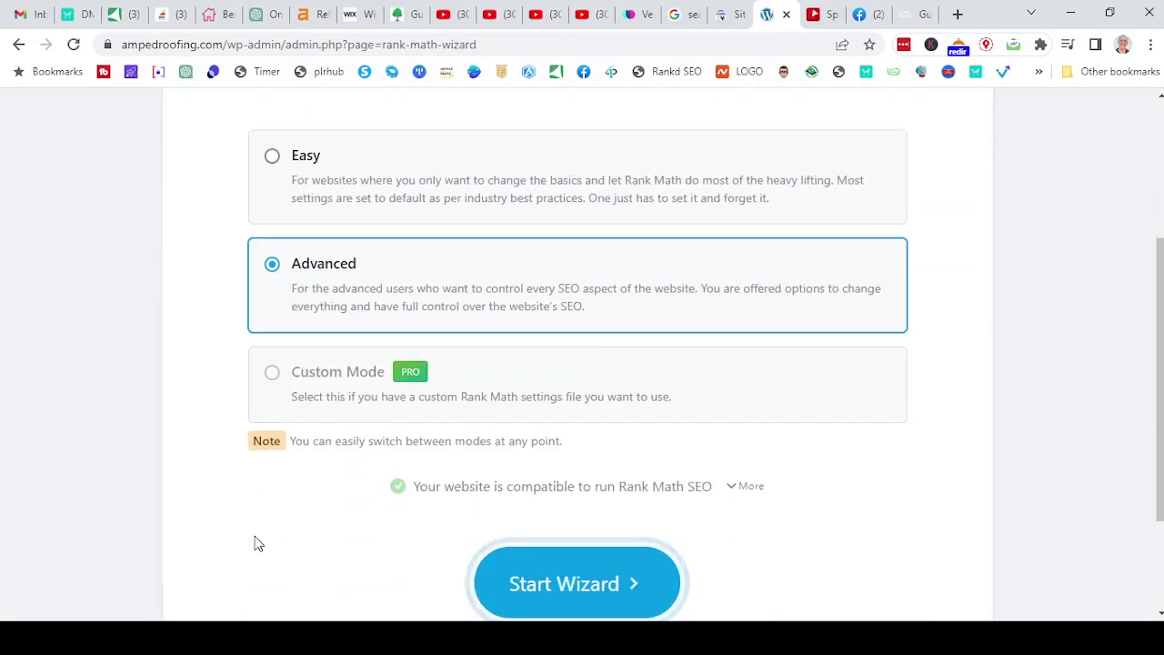
scroll(337, 517, down, 2)
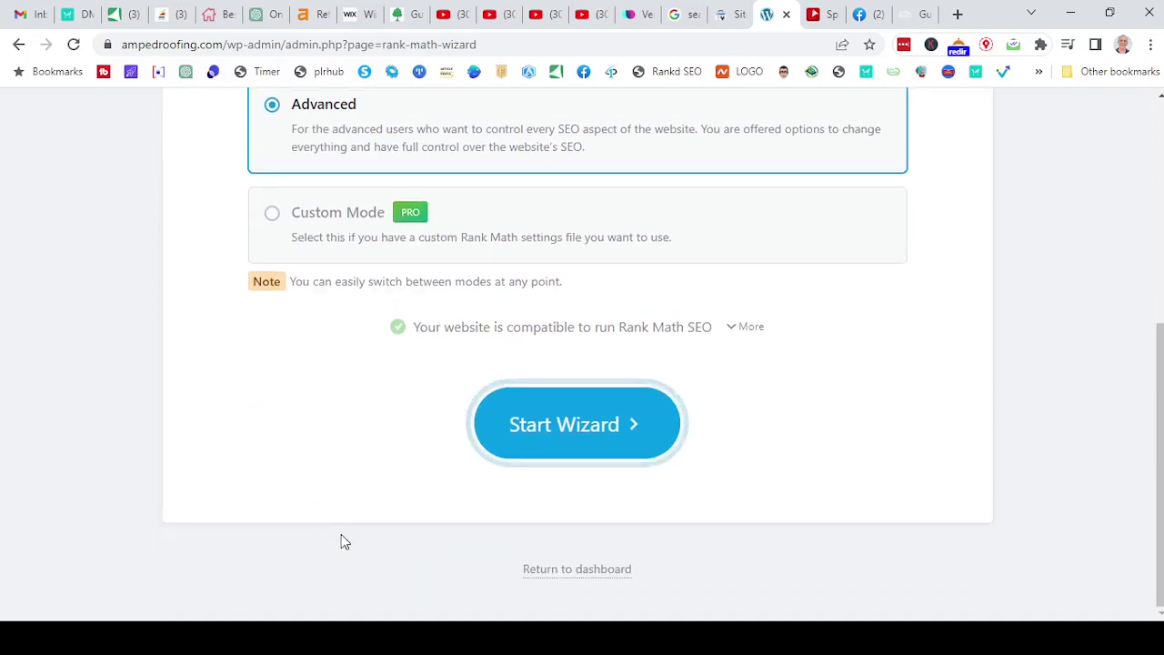
click(607, 573)
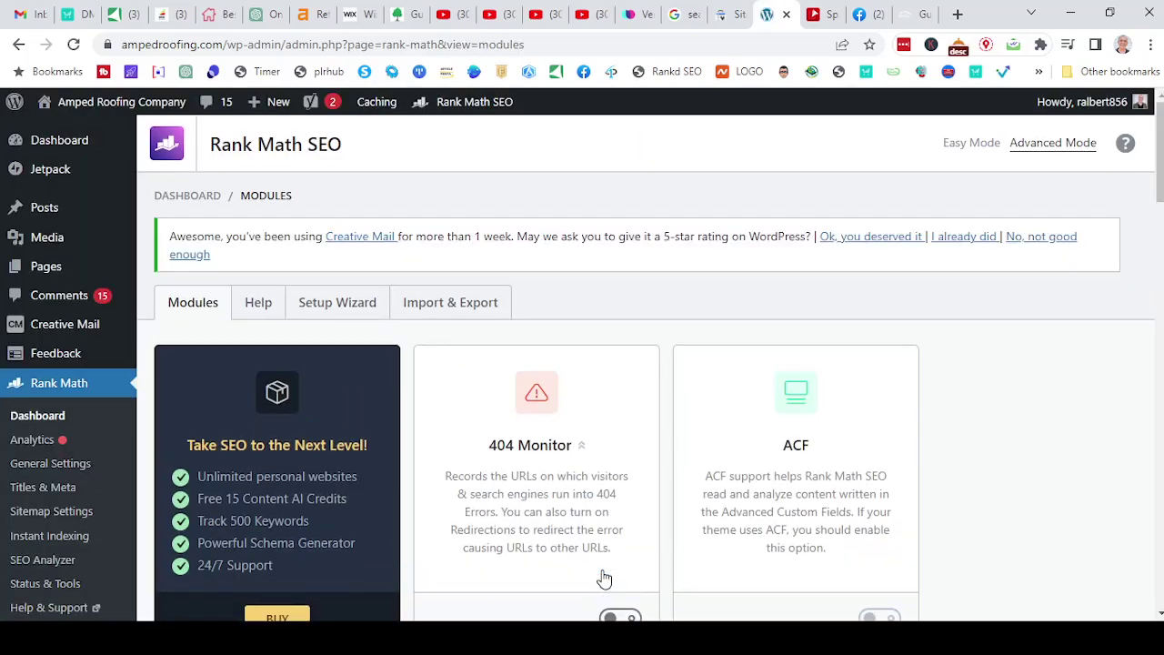
Open Rank Math's sitemap settings and follow the link to the site's sitemap_index.xml.
scroll(88, 396, down, 2)
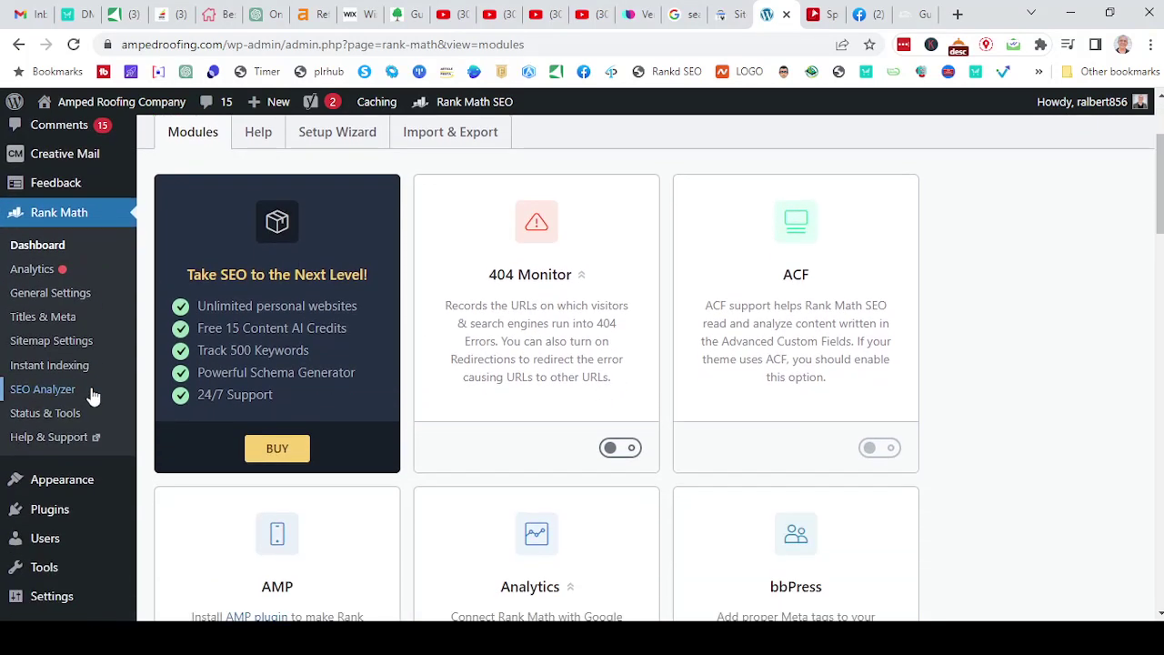
click(58, 346)
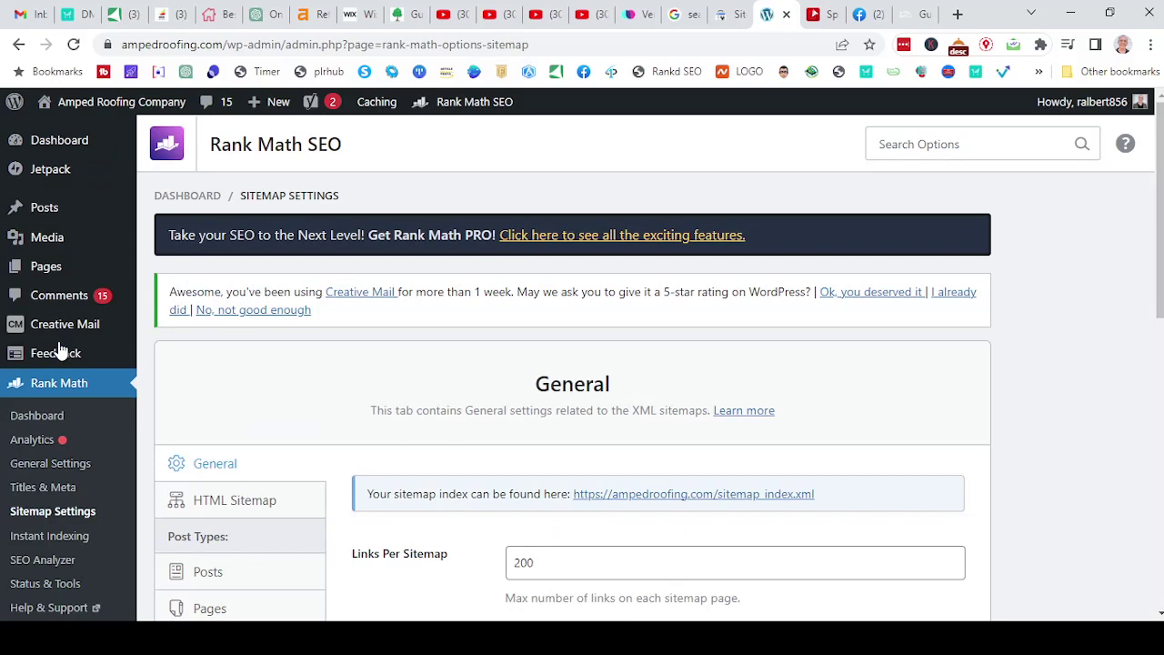
click(725, 497)
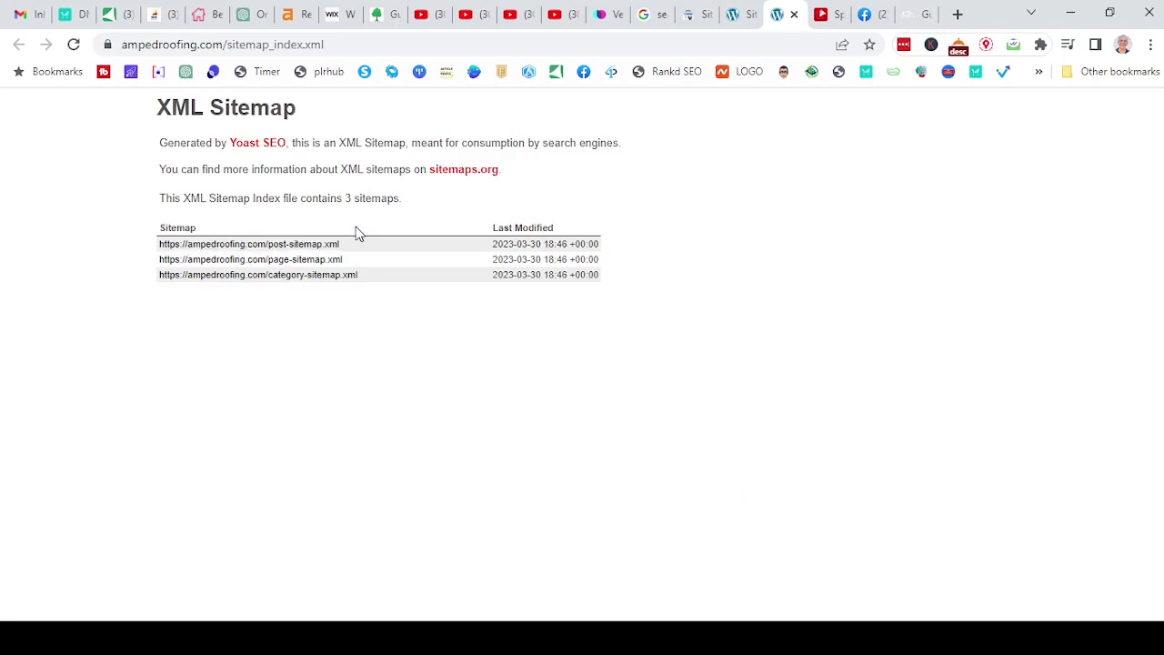
Copy the post-sitemap.xml file name from the sitemap index and submit it as a new sitemap in Search Console.
drag(354, 243, 275, 254)
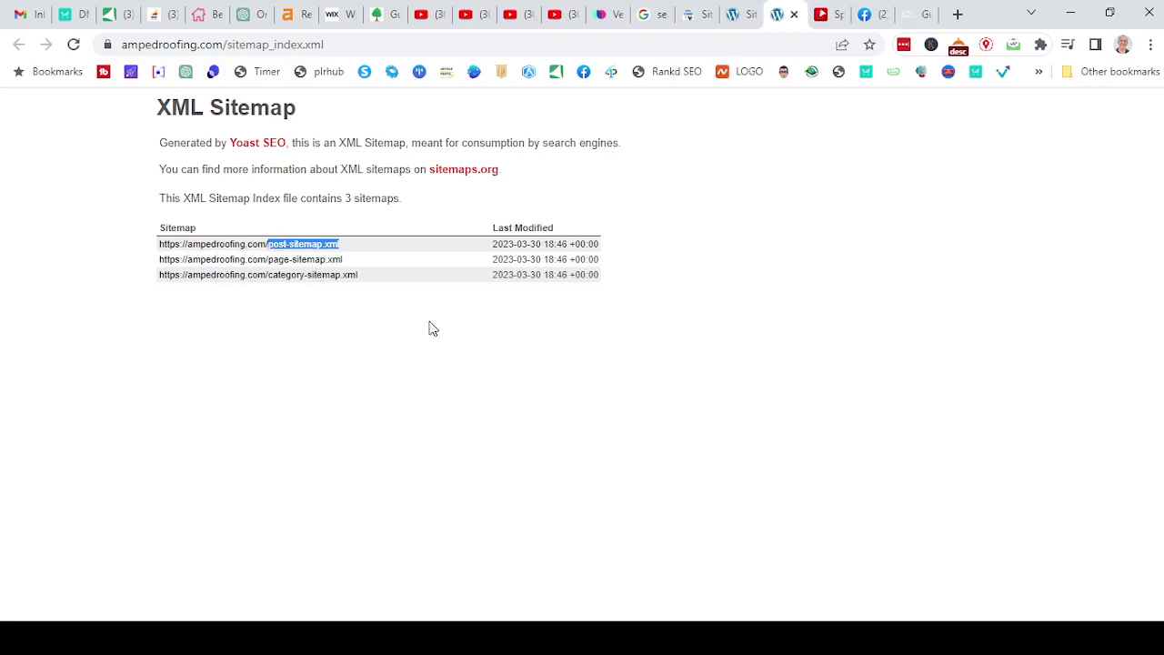
click(699, 19)
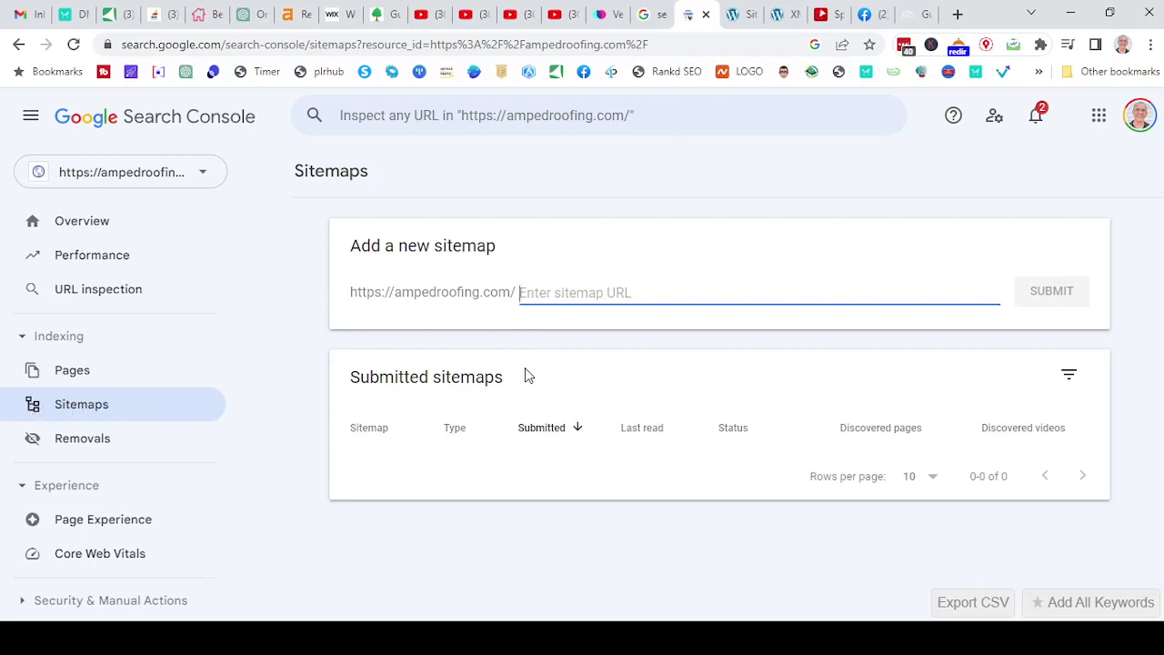
text(post-sitemap.xml)
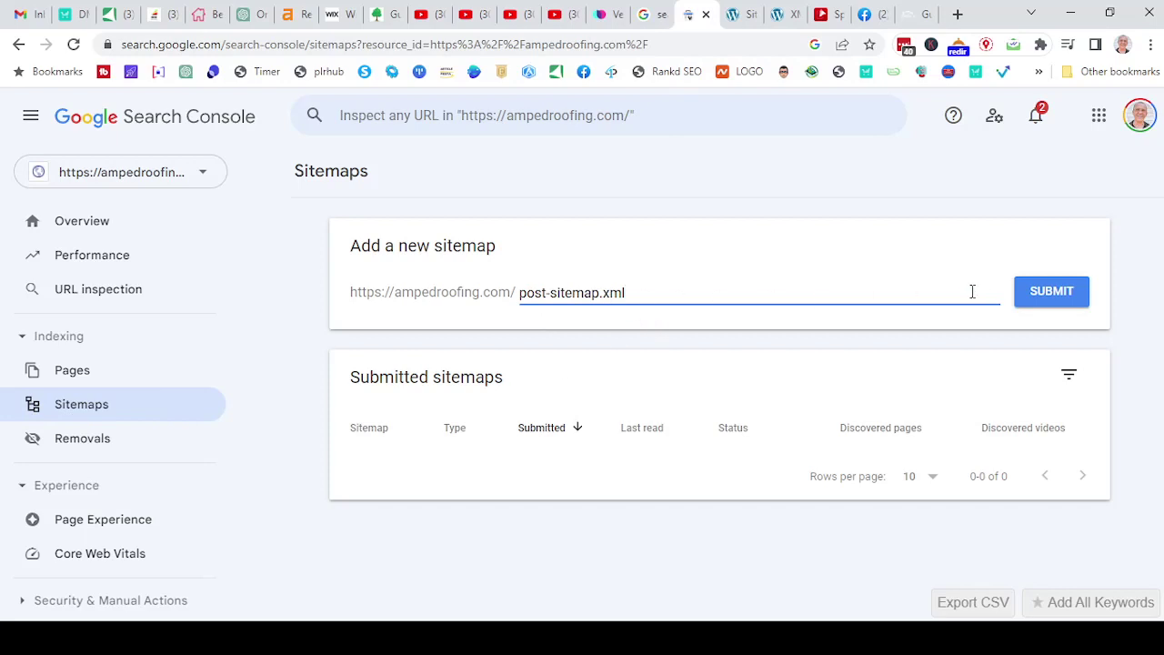
click(1052, 300)
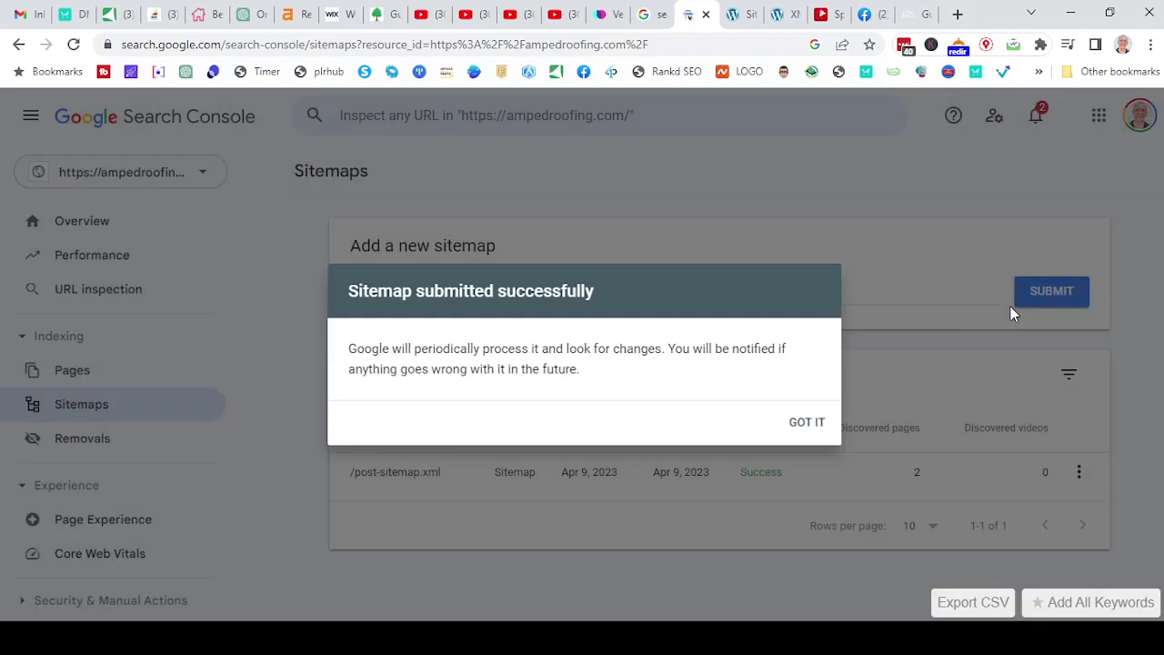
click(809, 428)
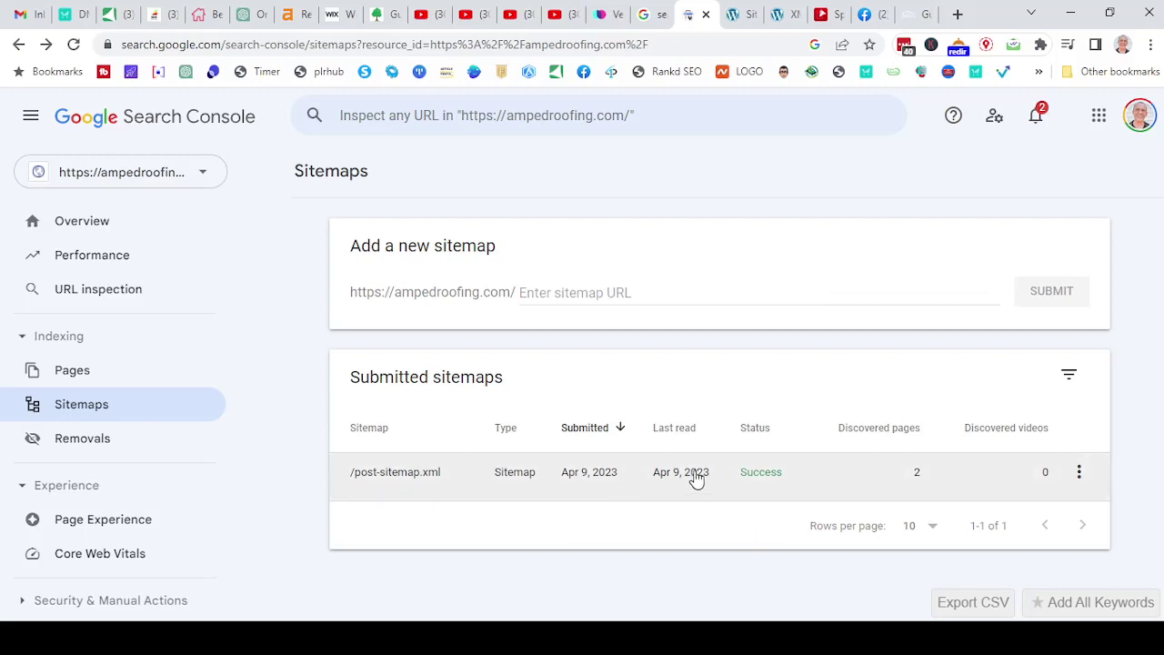
Copy the page-sitemap.xml file name from the sitemap index and submit it as a new sitemap in Search Console.
click(786, 21)
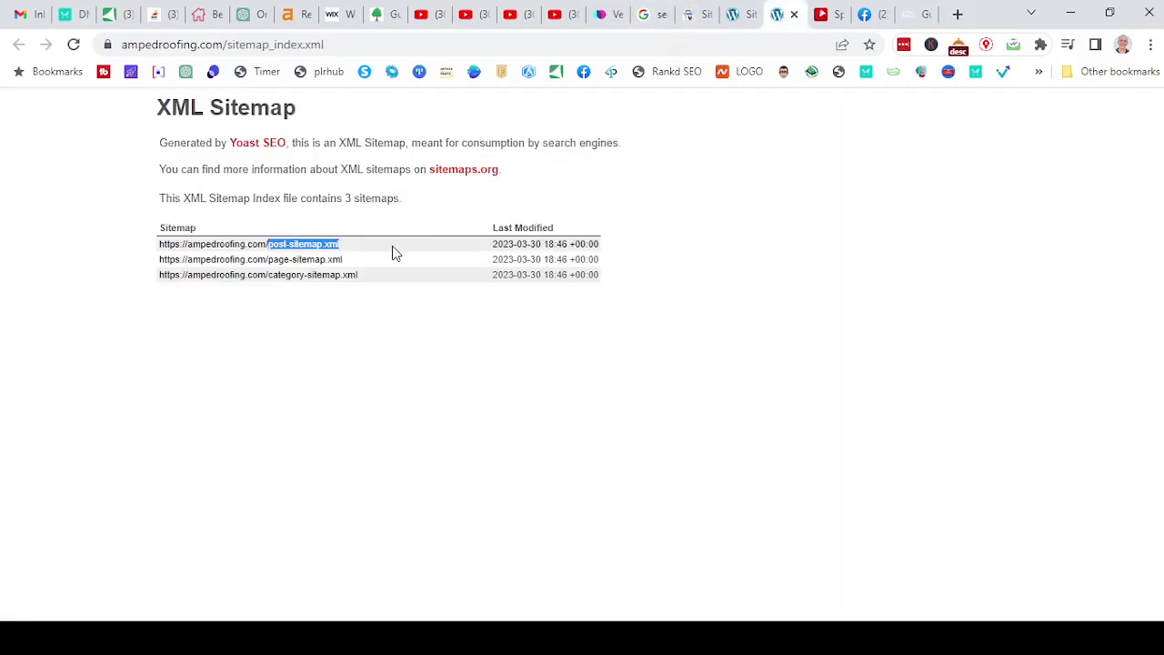
drag(347, 260, 308, 264)
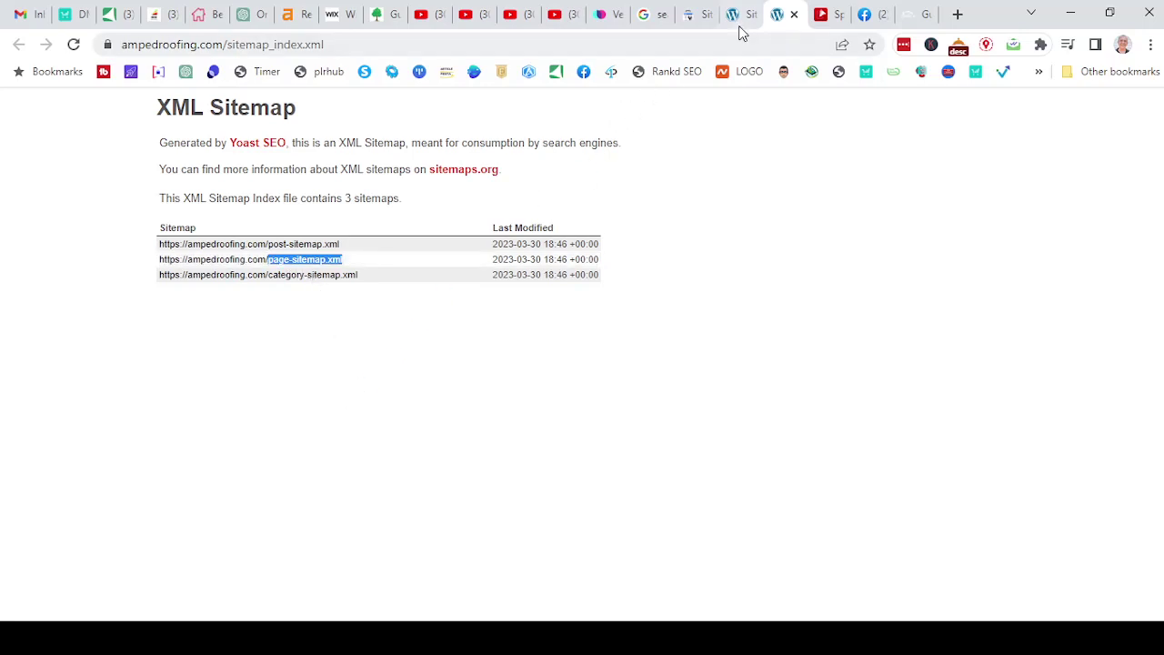
click(690, 16)
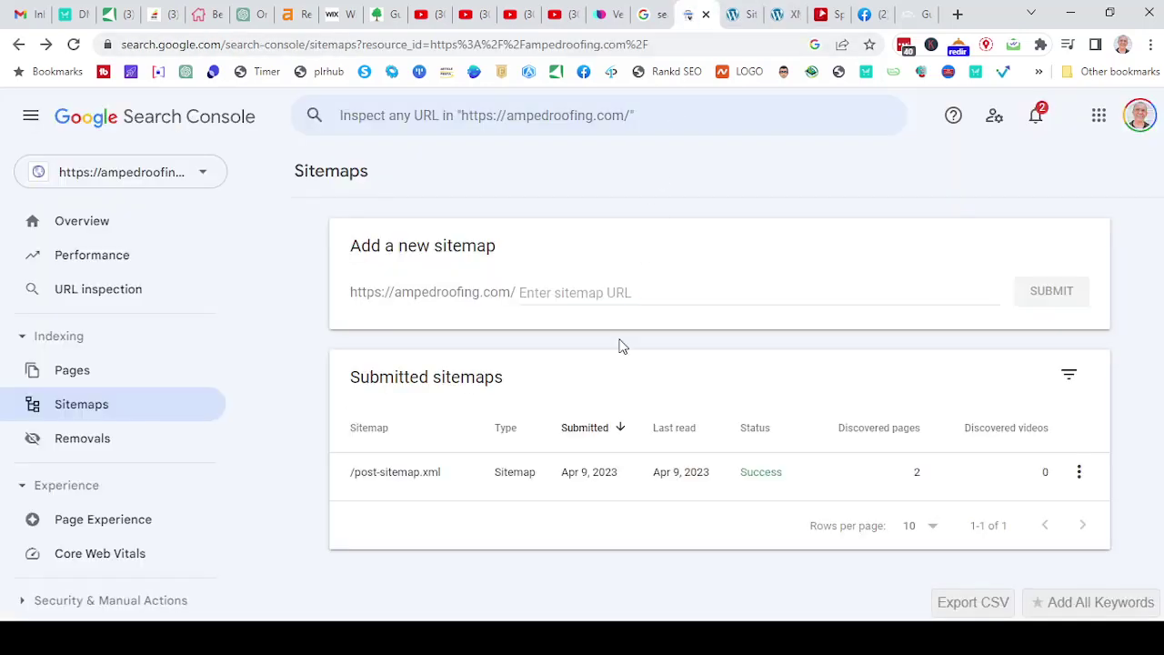
click(580, 290)
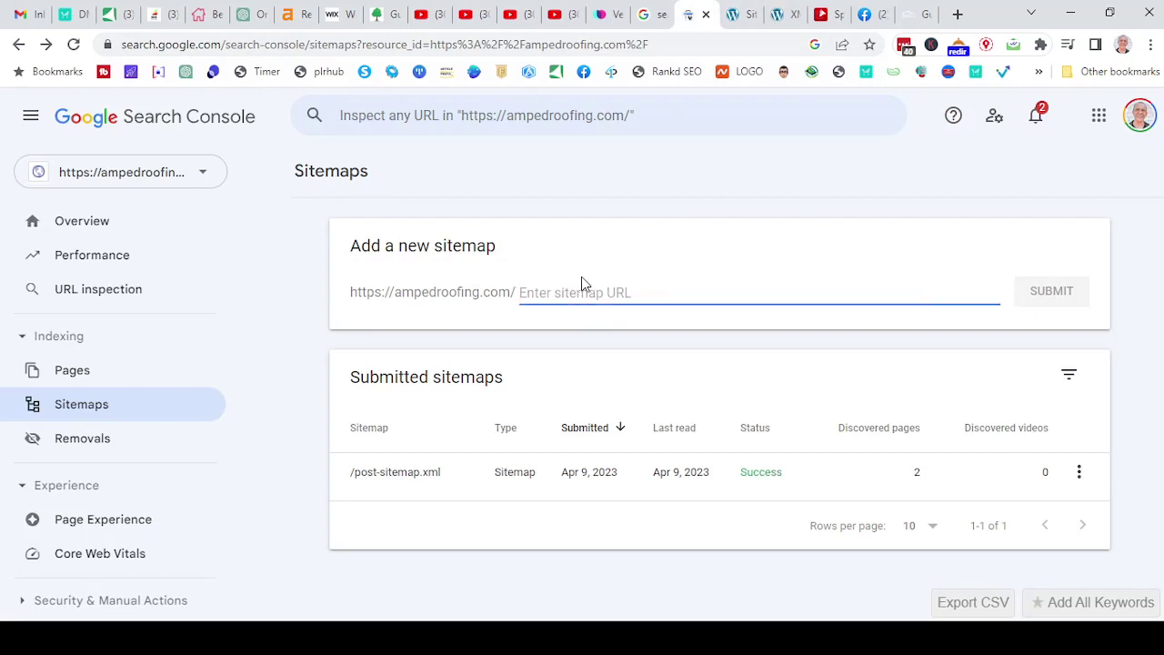
text(page-sitemap.xml)
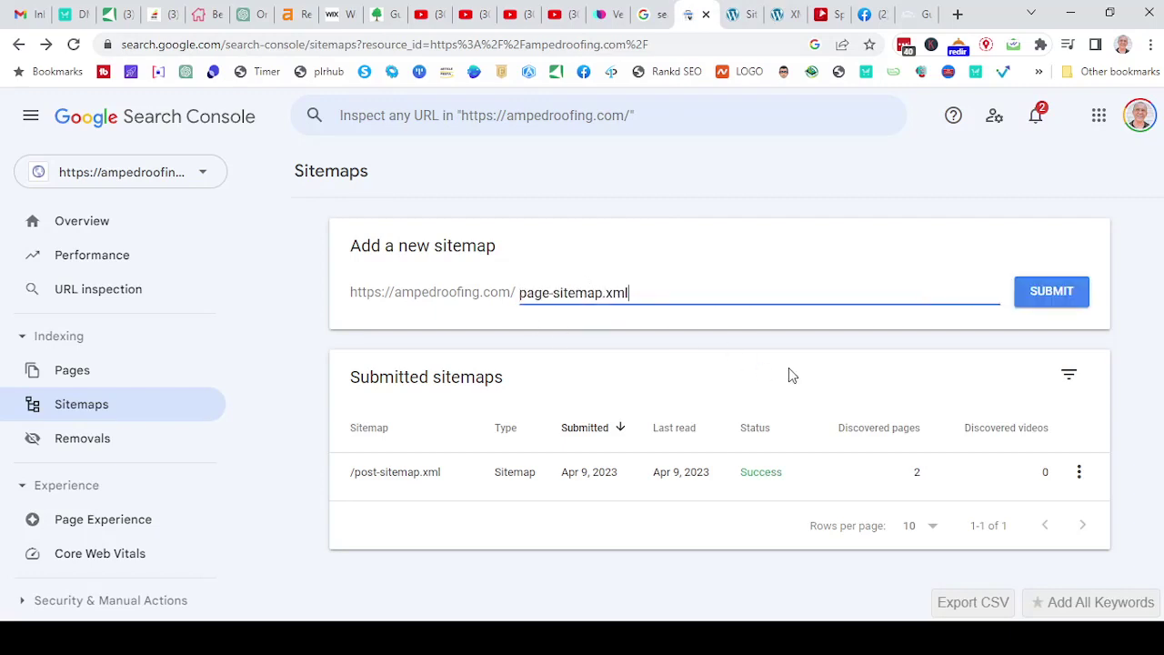
click(1051, 291)
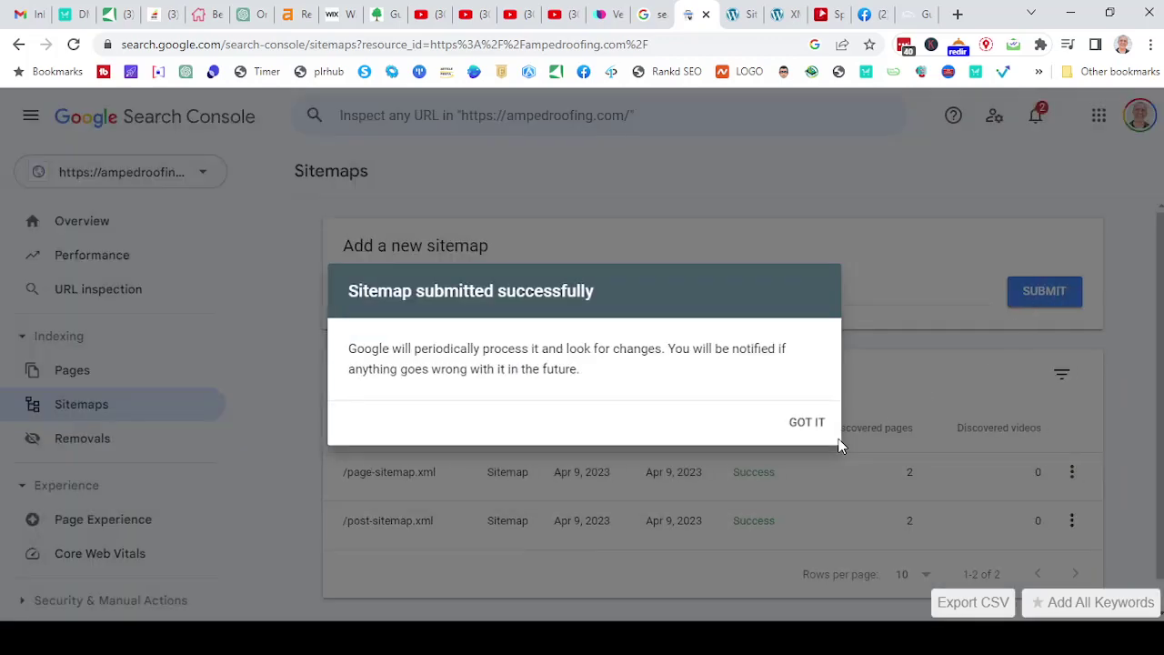
click(822, 422)
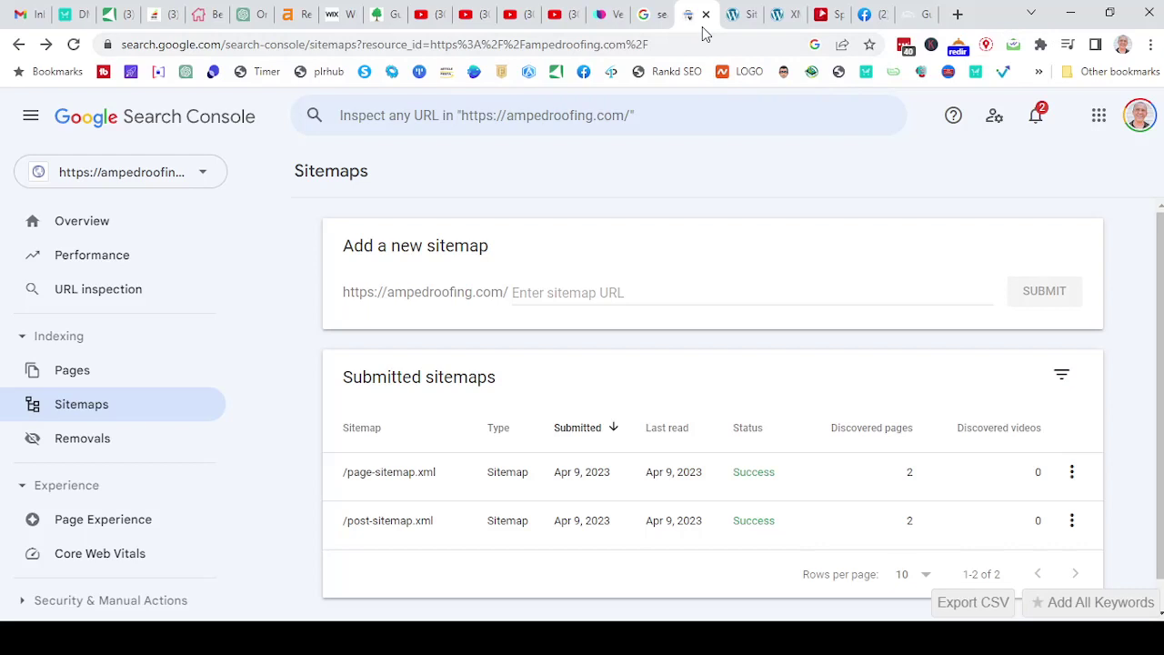
Search Google for "google analytics" in a new browser tab and open the Google Analytics site.
key(ctrl+t)
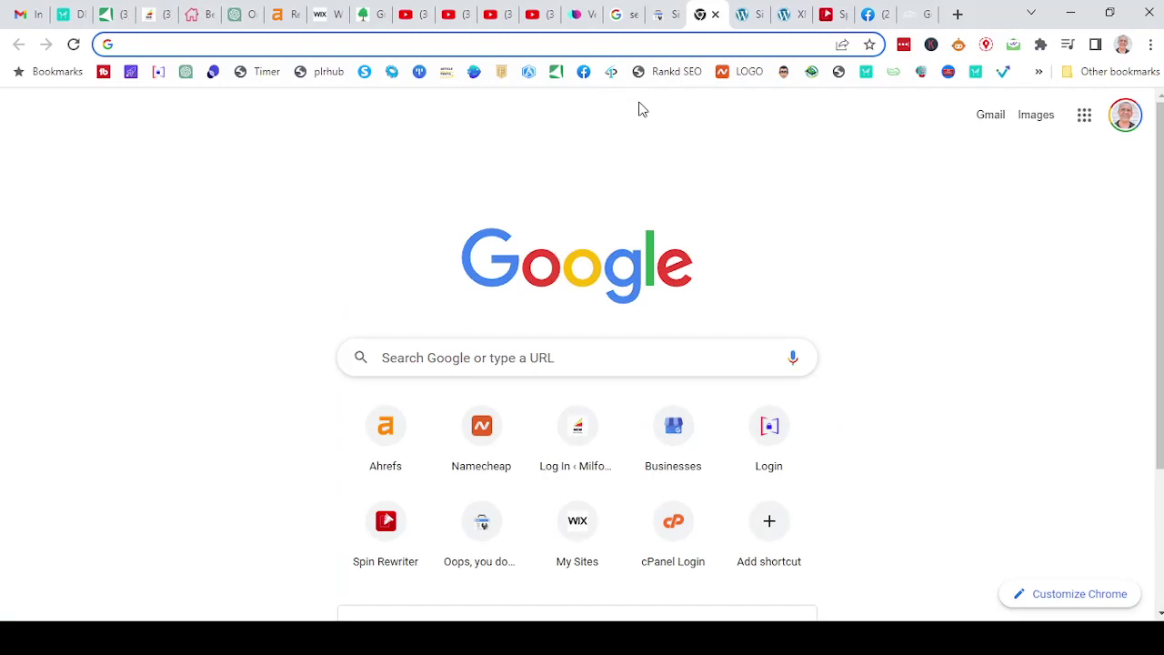
text(go)
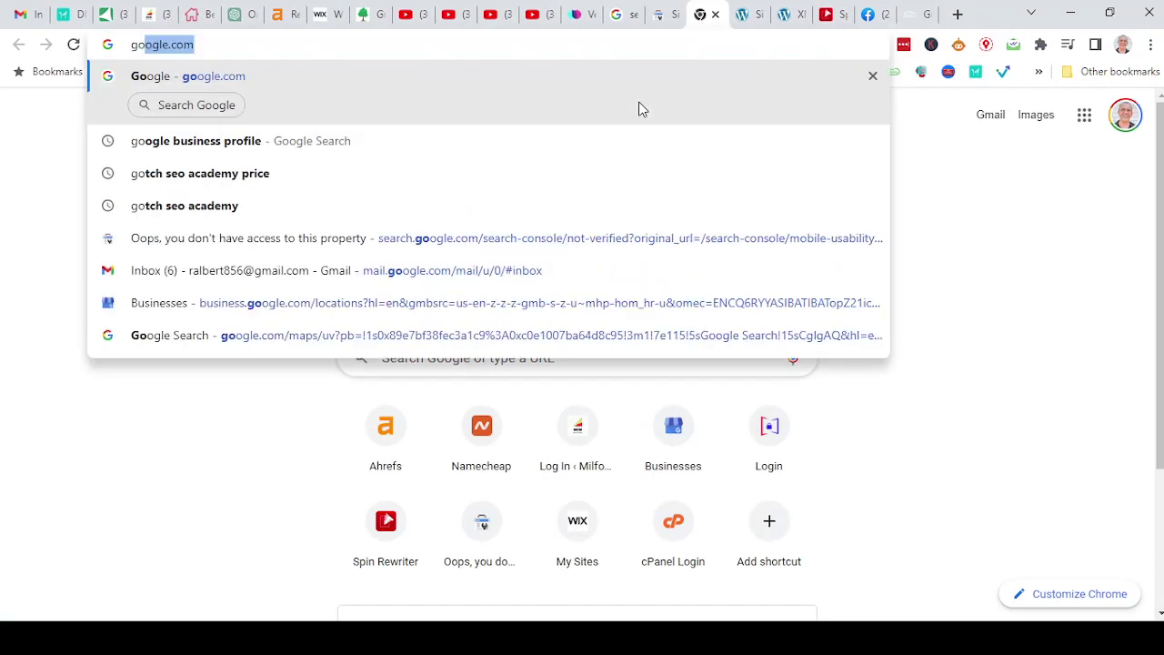
text(ogle ana)
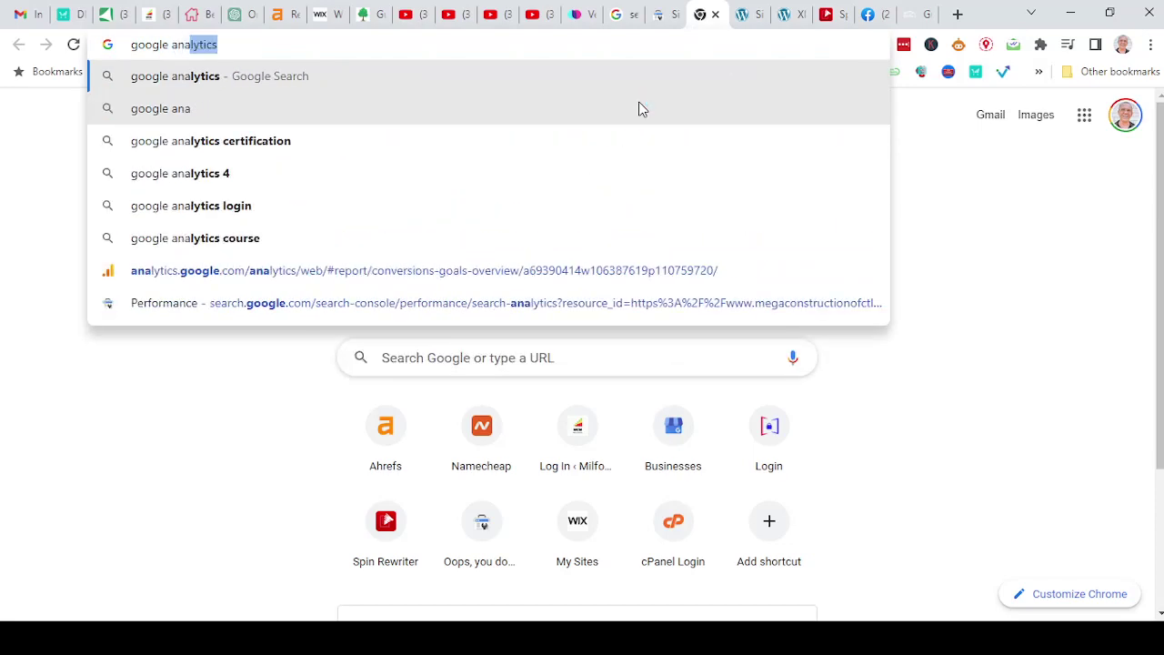
click(237, 82)
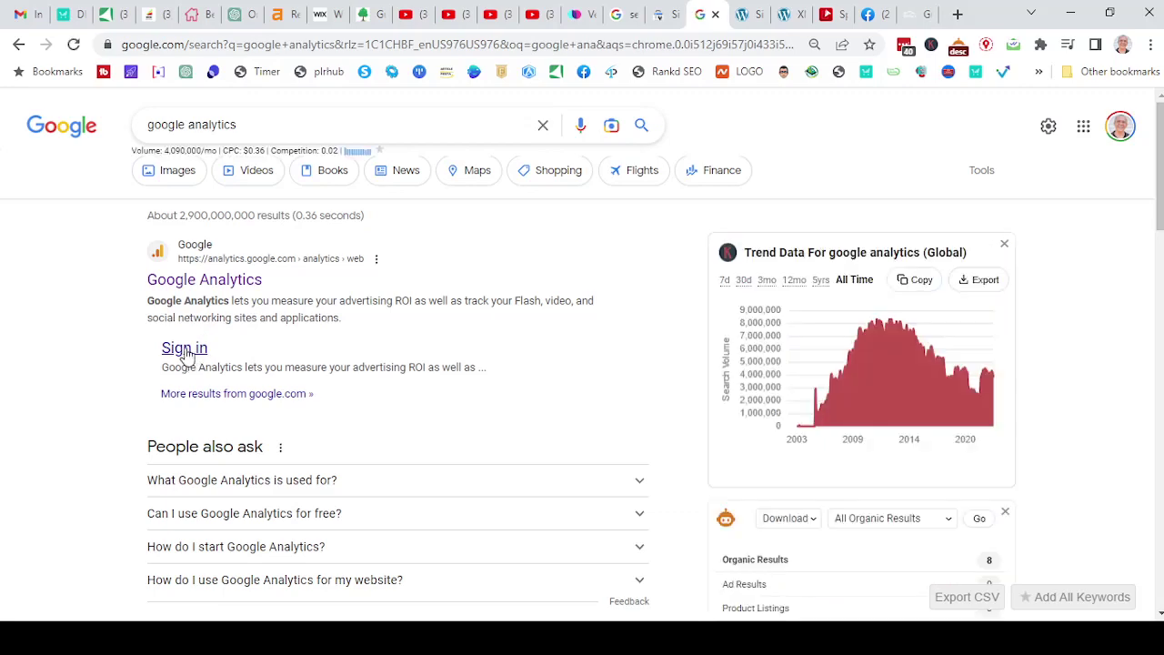
click(205, 284)
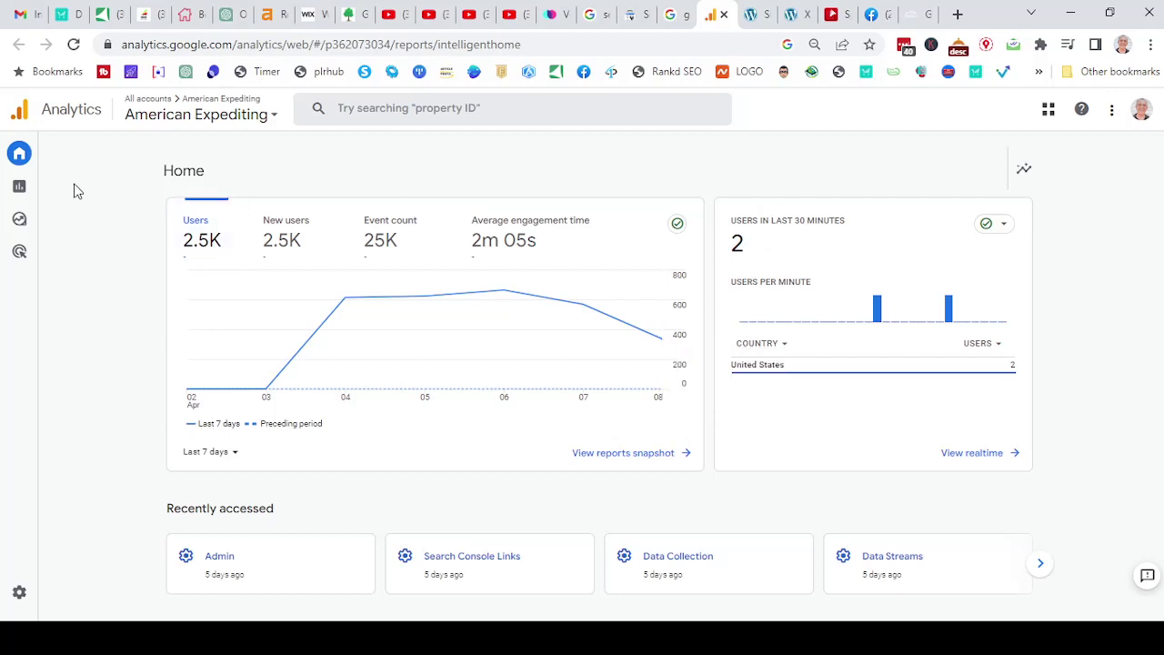
Open the Google Analytics admin settings and start creating a new account.
mouse_move(5, 539)
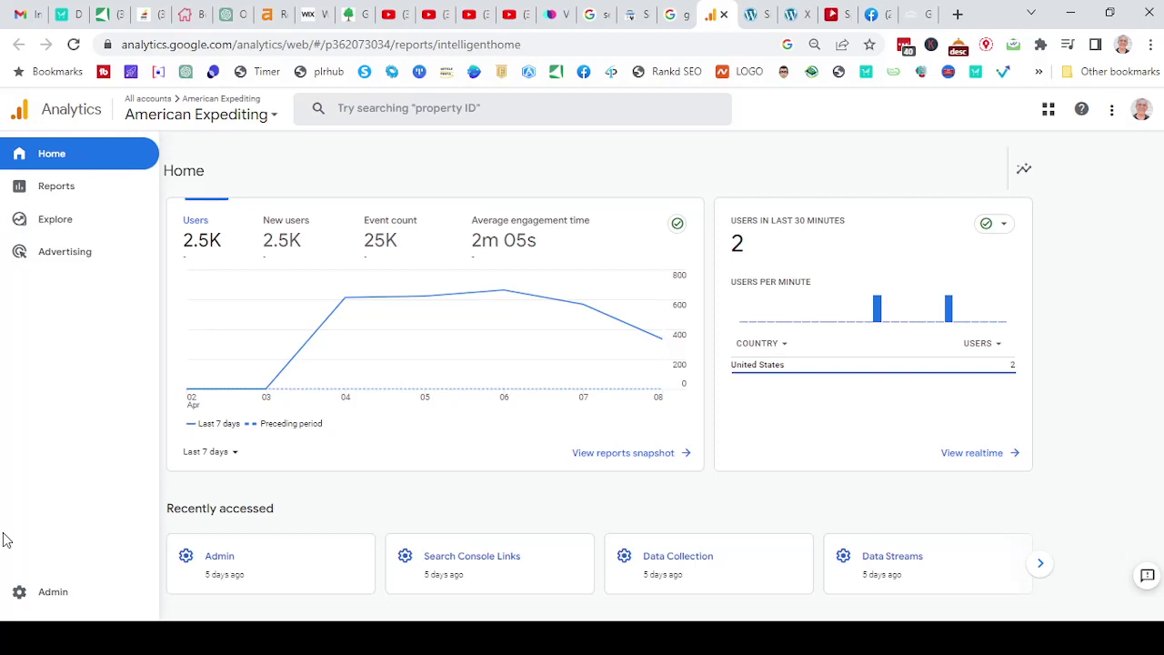
click(19, 596)
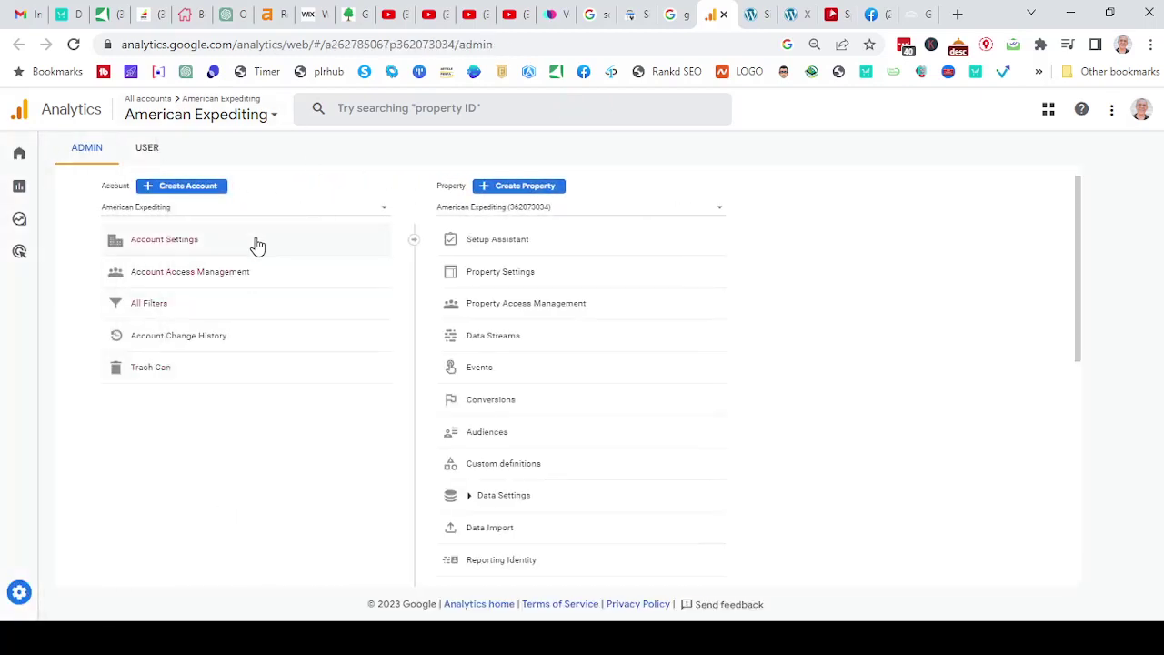
click(199, 192)
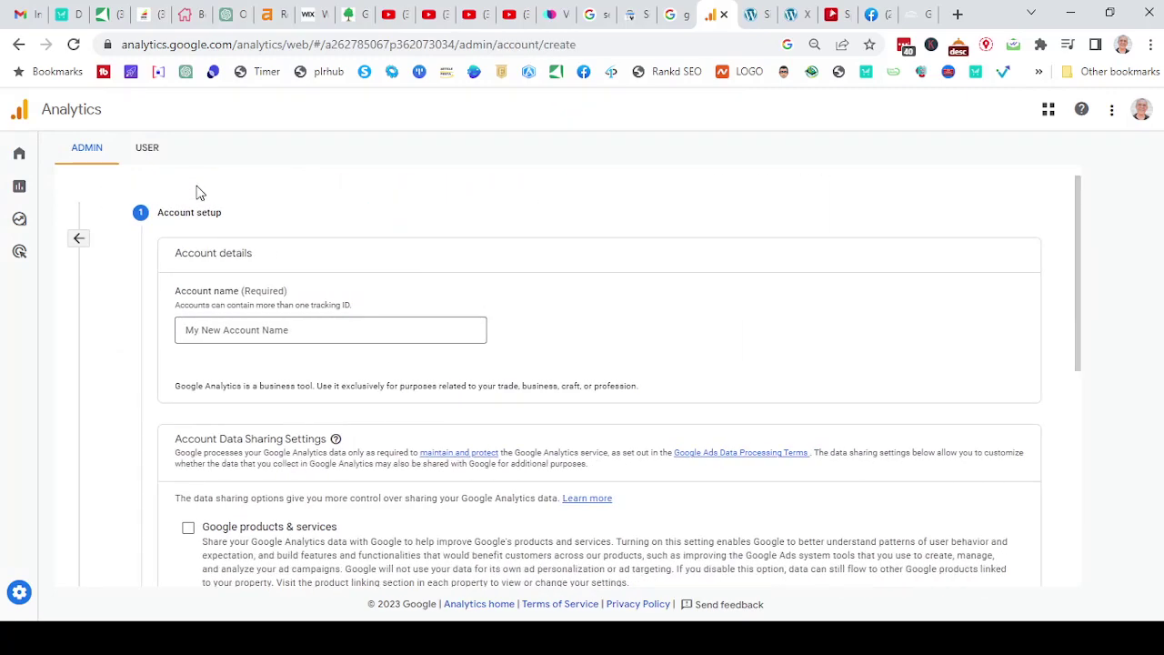
click(754, 23)
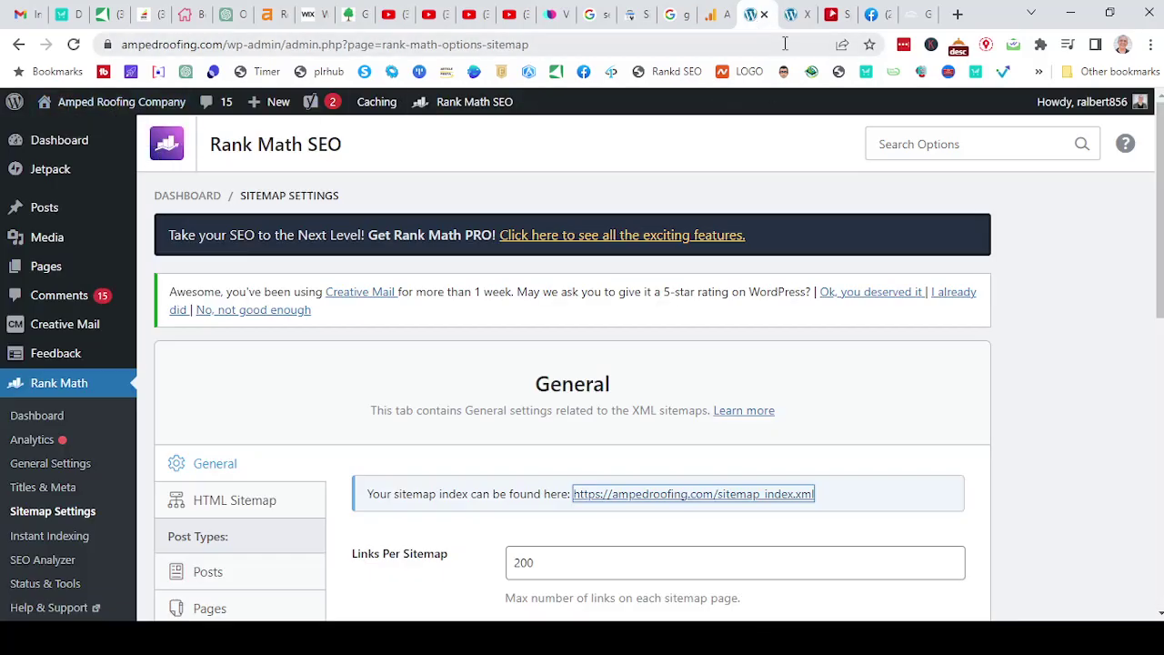
click(712, 15)
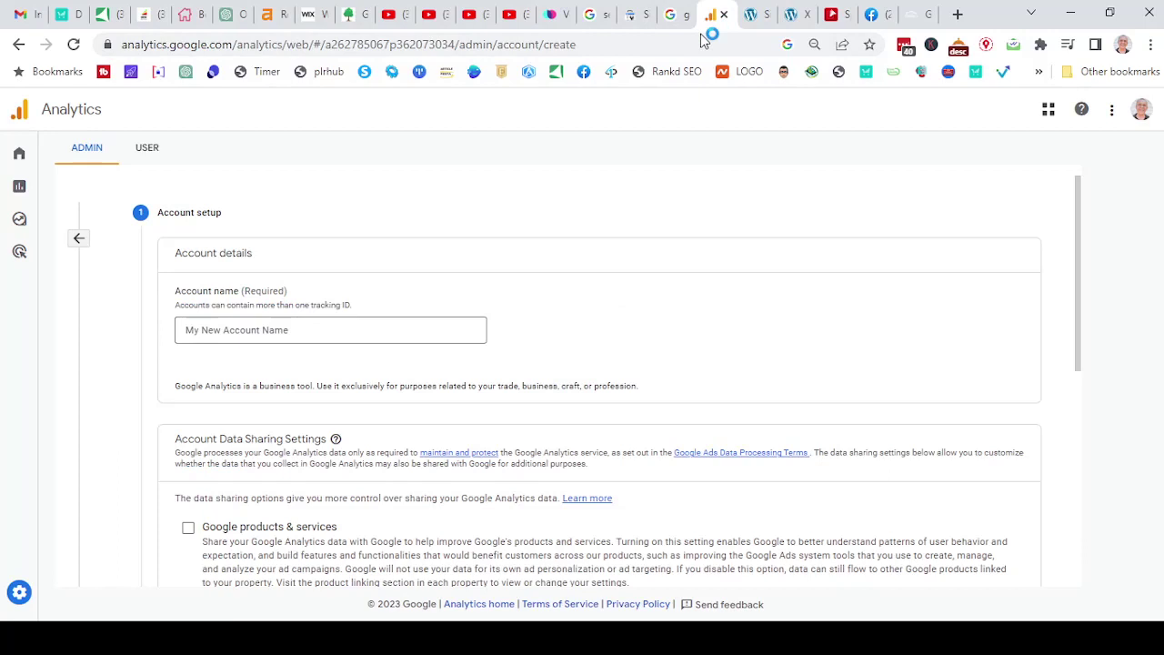
Name the new account "amped roofing", copy that name, and continue to the property setup with the default data sharing settings.
click(377, 326)
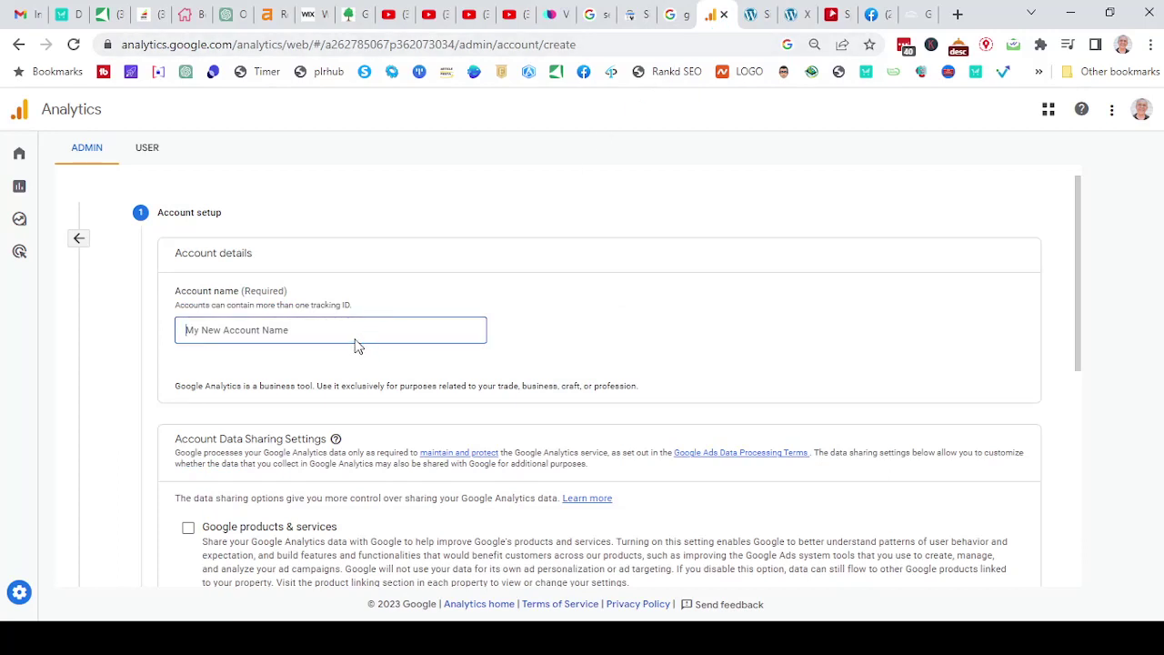
text(amped roofing)
drag(266, 325, 155, 355)
key(ctrl+c)
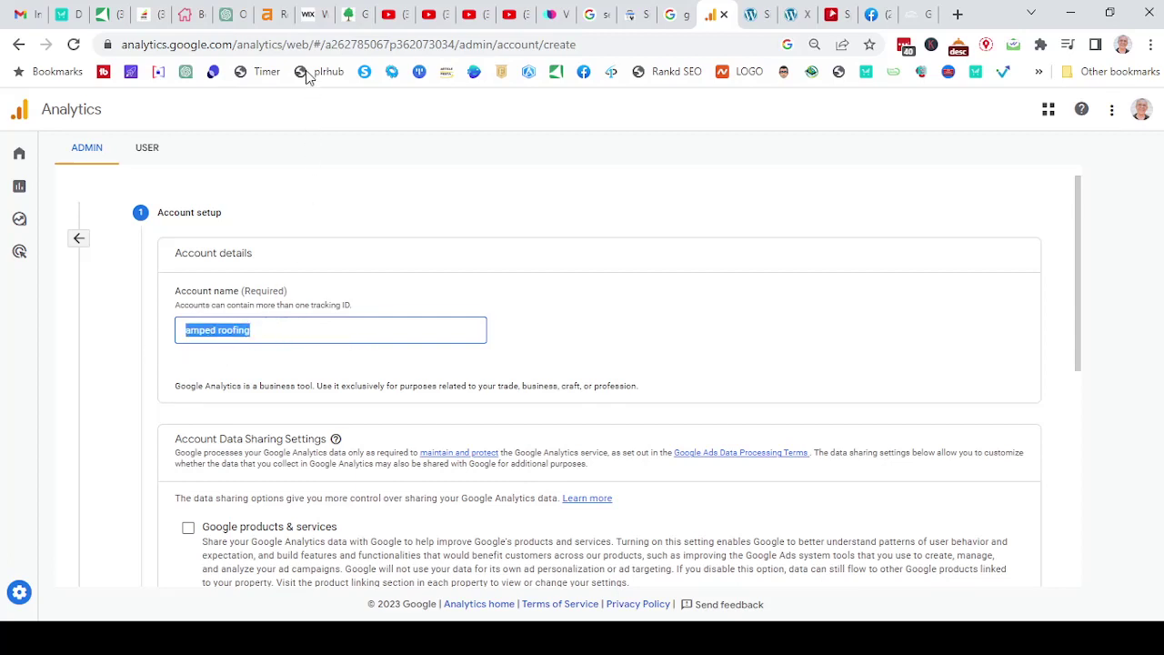
scroll(334, 360, down, 4)
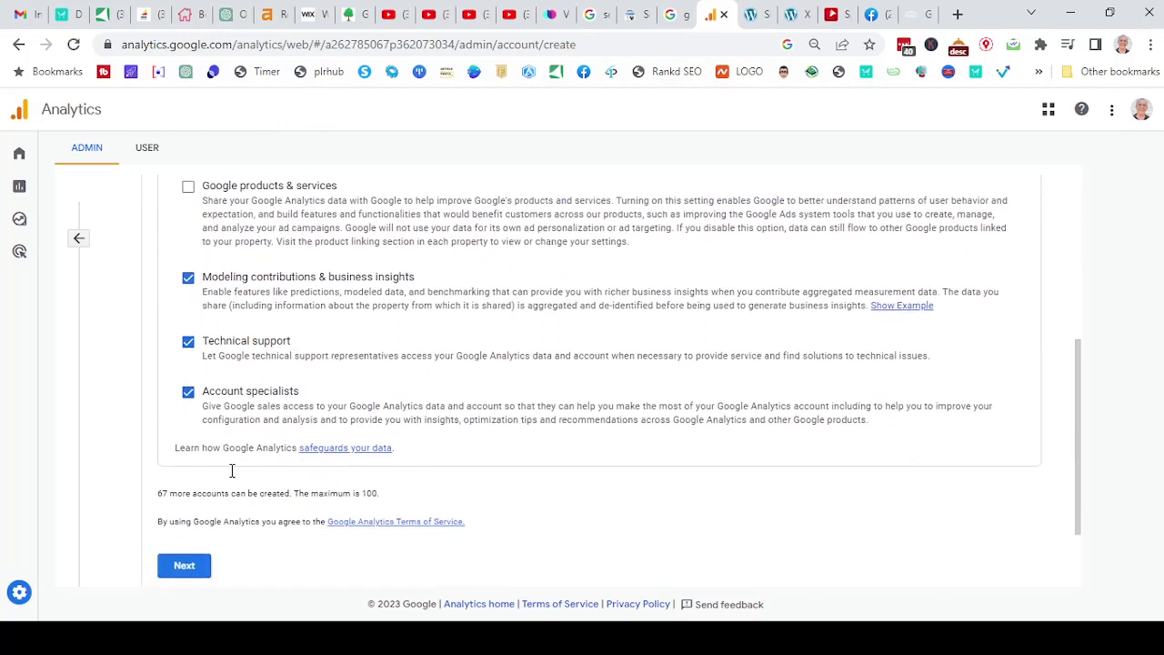
click(185, 567)
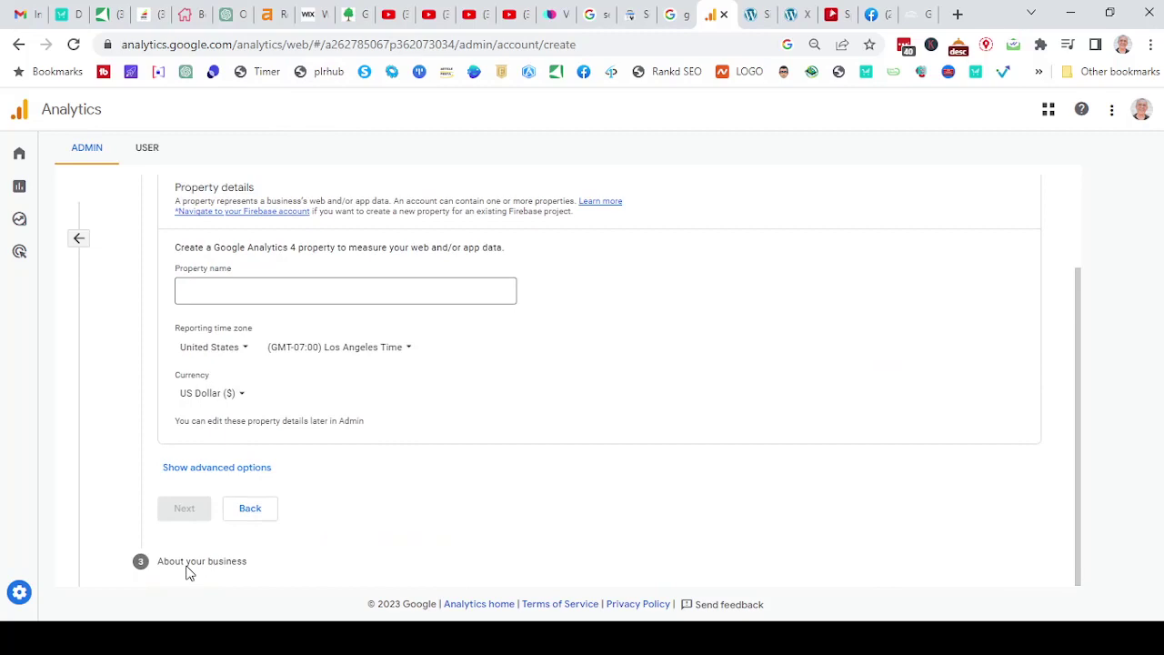
Name the property "amped roofing", set its reporting time zone to (GMT-04:00) New York Time, and continue to the business information.
scroll(369, 518, up, 1)
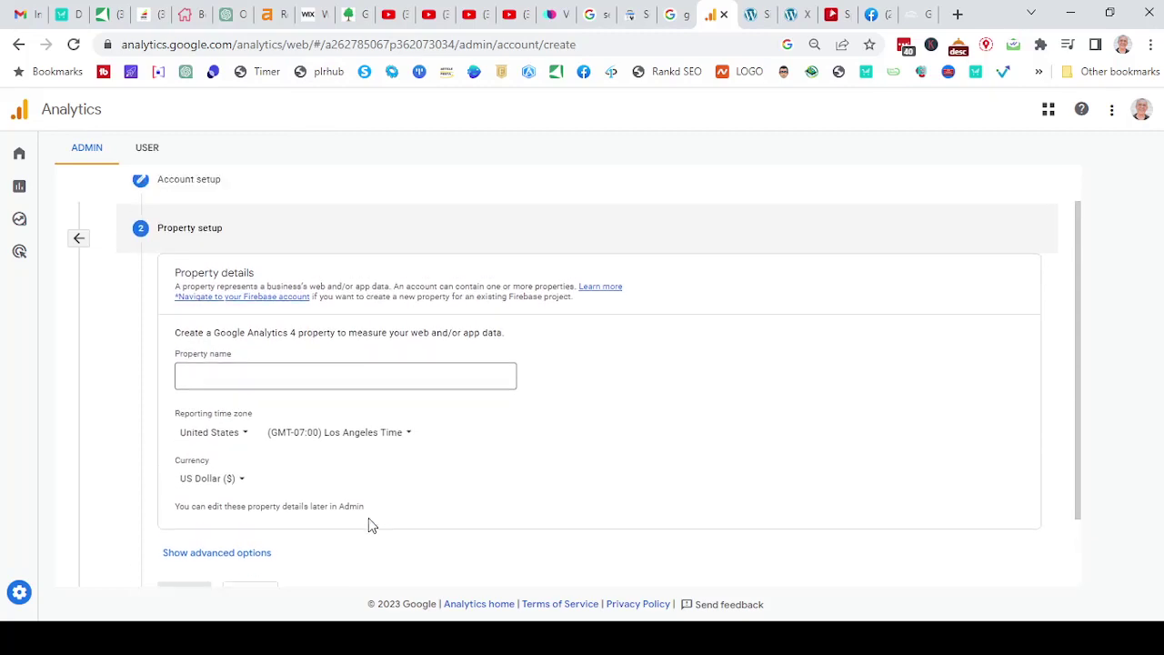
click(215, 374)
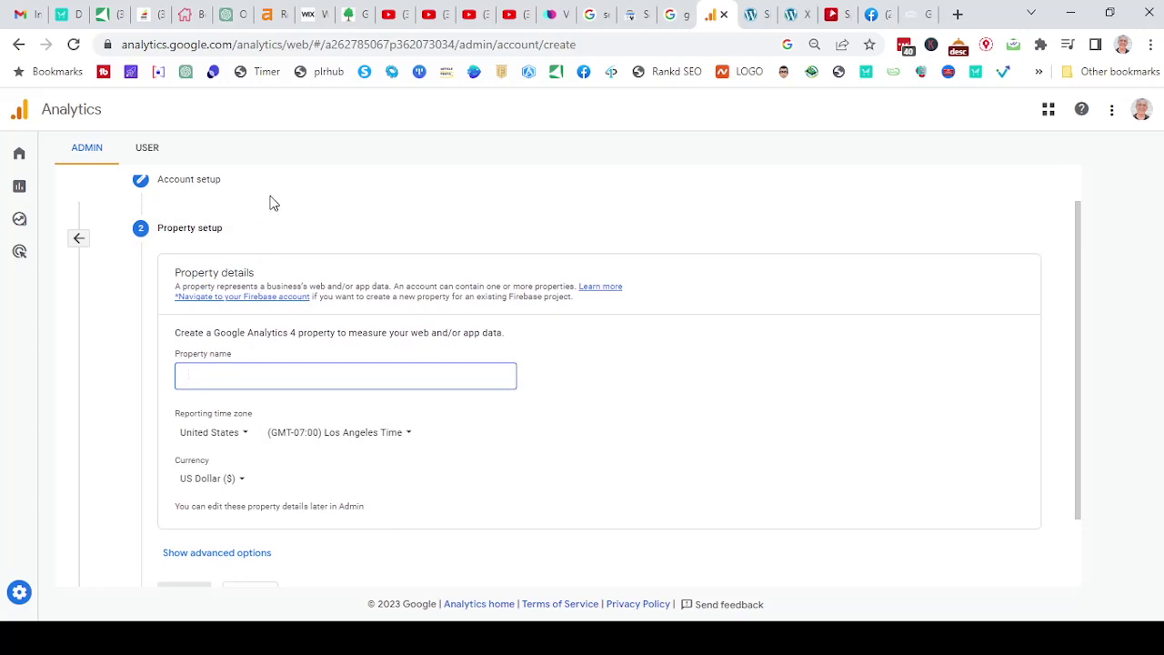
key(ctrl+v)
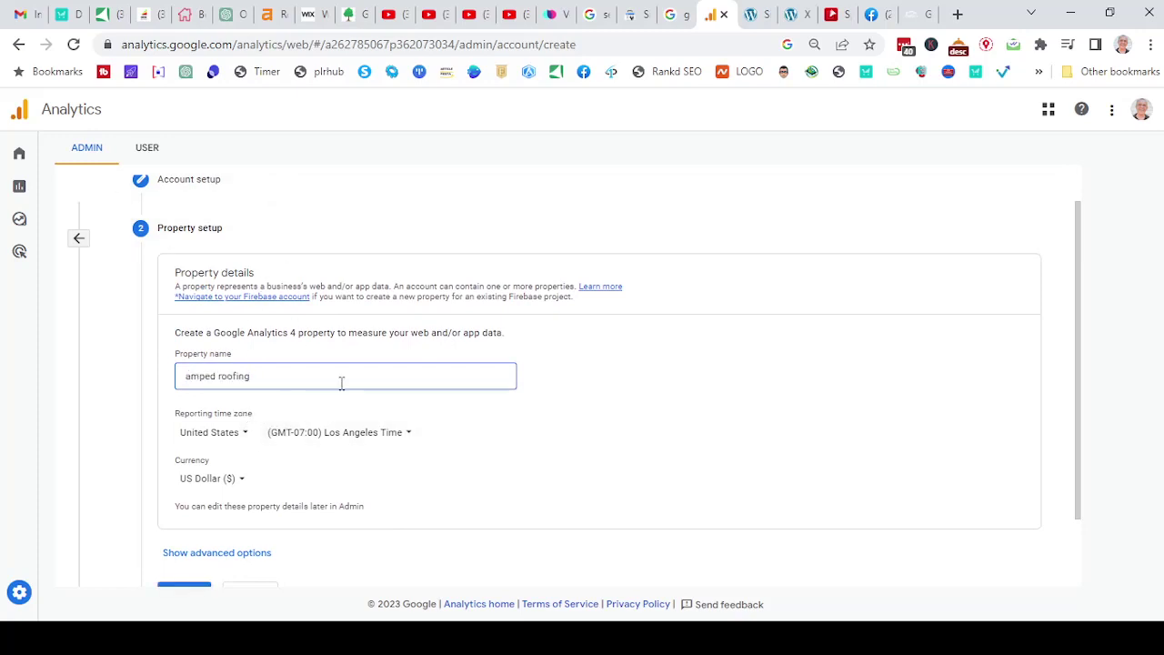
scroll(339, 385, down, 1)
click(324, 353)
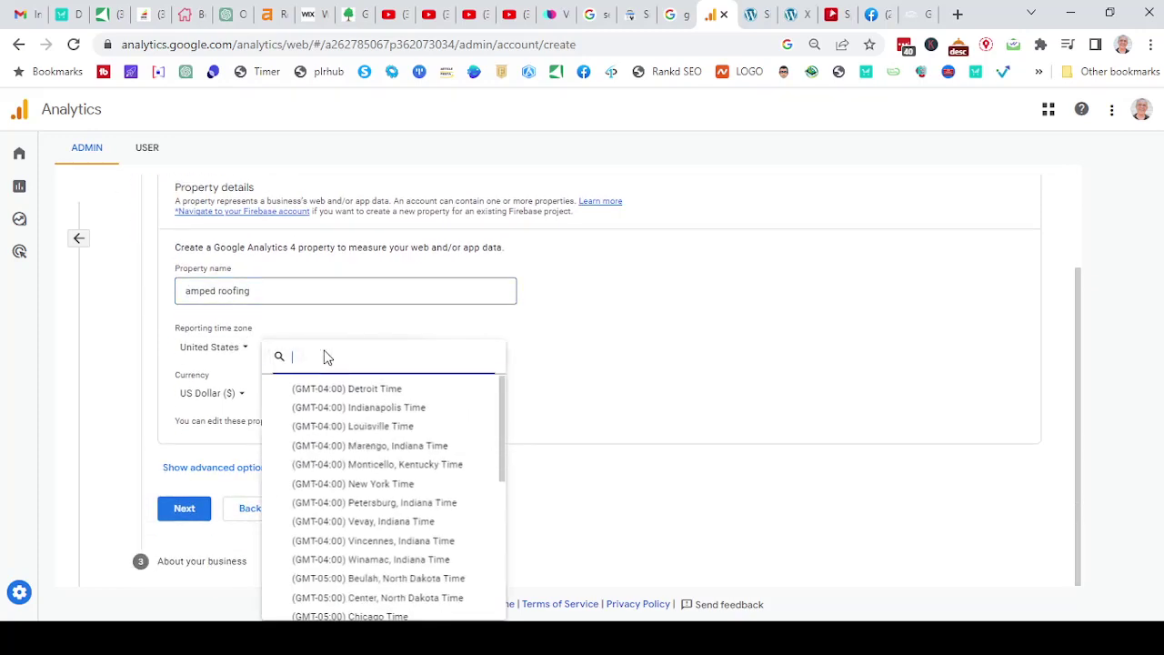
click(397, 485)
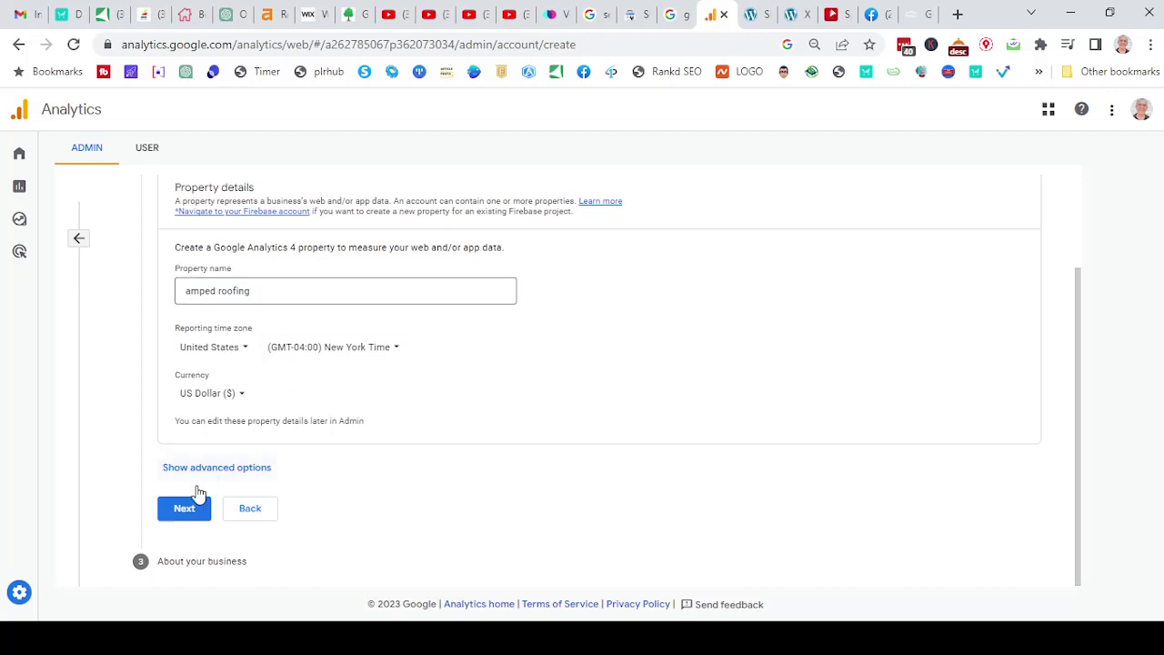
click(183, 511)
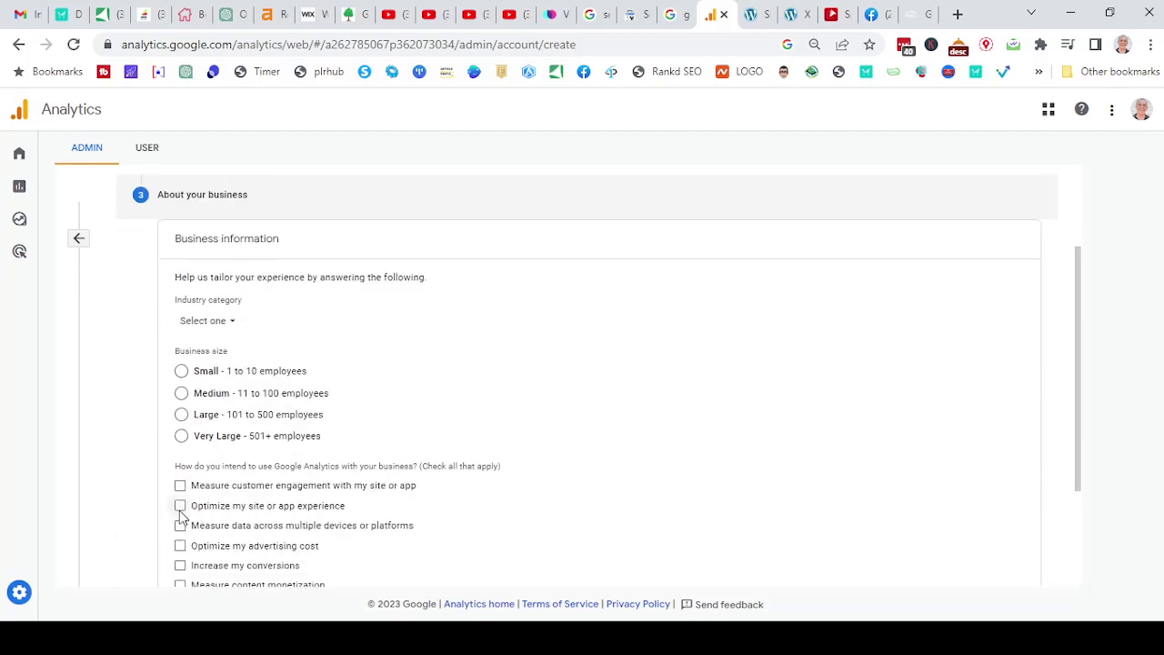
Choose the Small business size and "Measure lead generation" as the intended use, and create the account.
scroll(333, 403, down, 2)
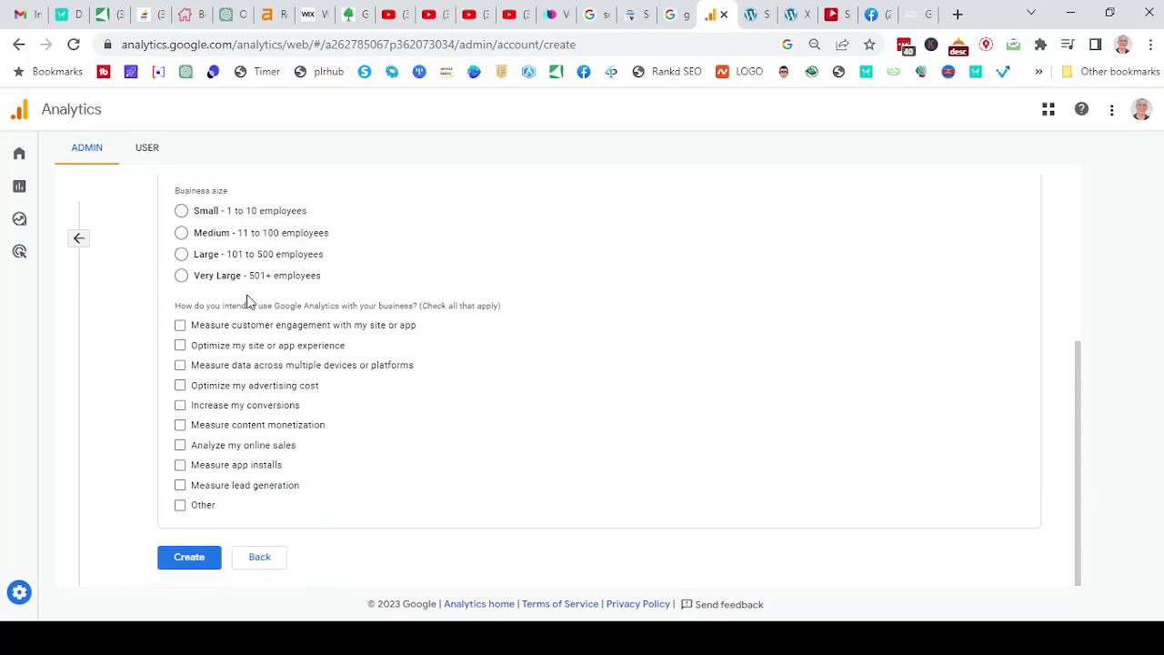
click(181, 210)
click(180, 485)
click(190, 564)
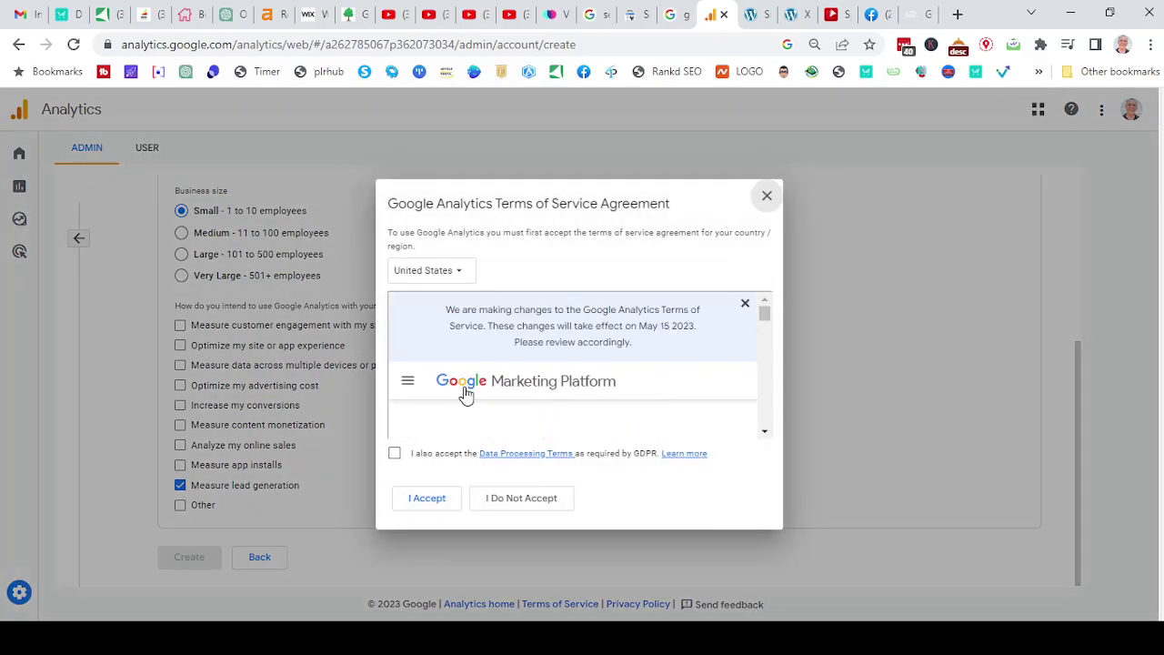
Accept the Google Analytics Terms of Service for the United States together with the GDPR Data Processing Terms.
scroll(459, 400, down, 2)
click(395, 457)
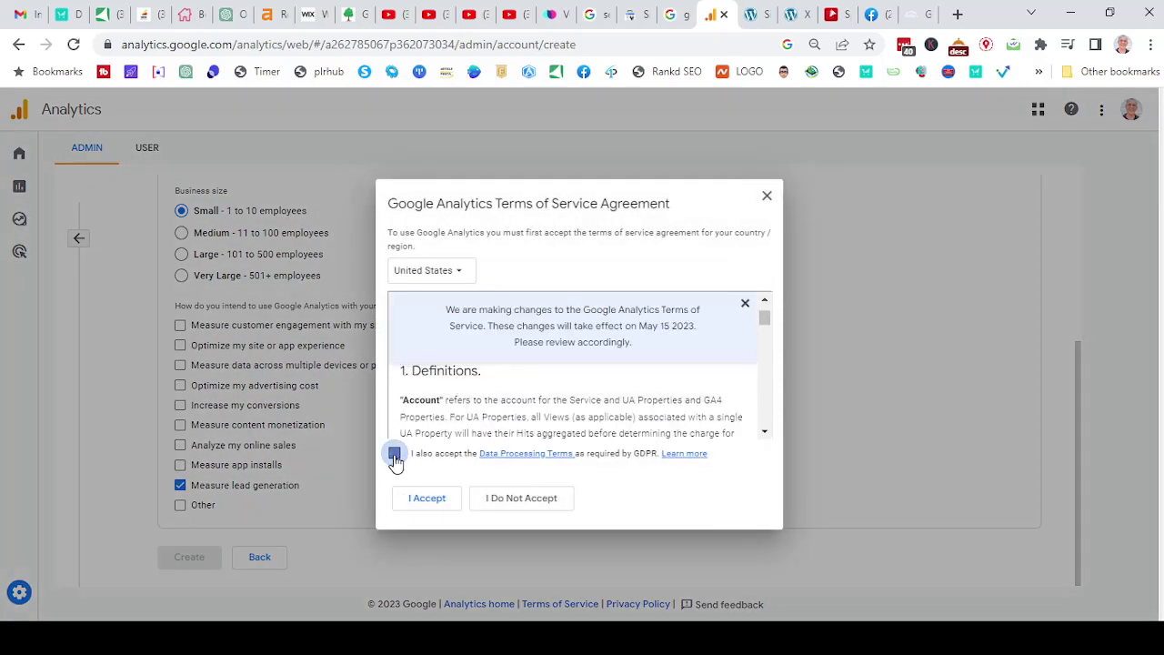
click(423, 500)
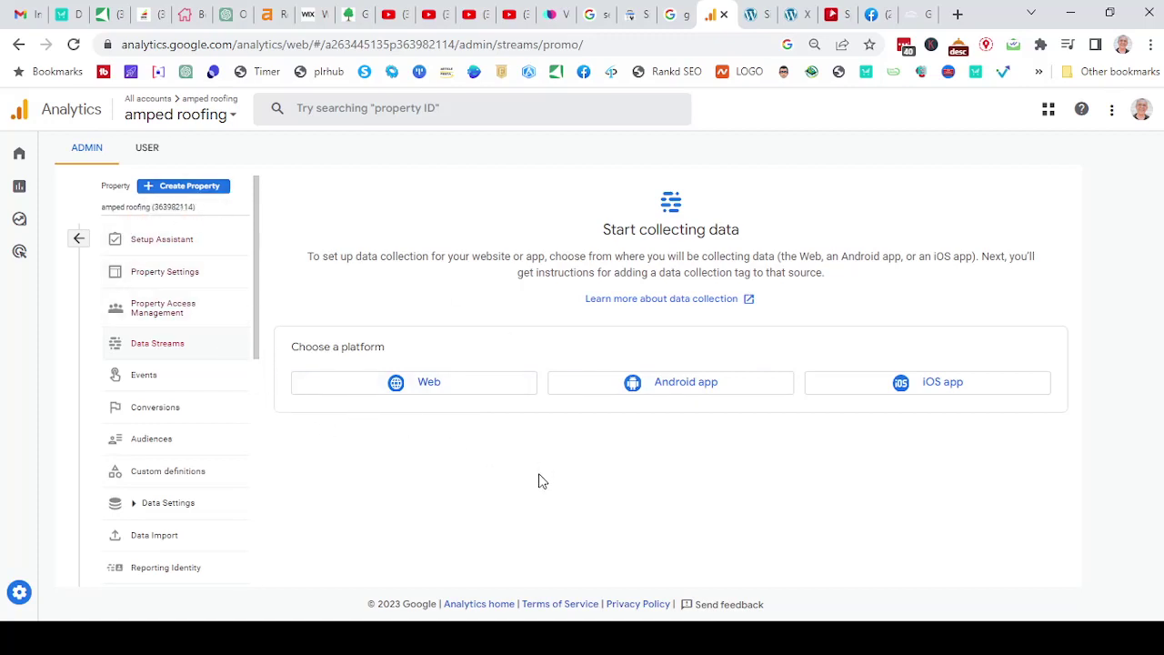
Start a web data stream for the property and enter "amped roofing" as the stream name.
click(396, 388)
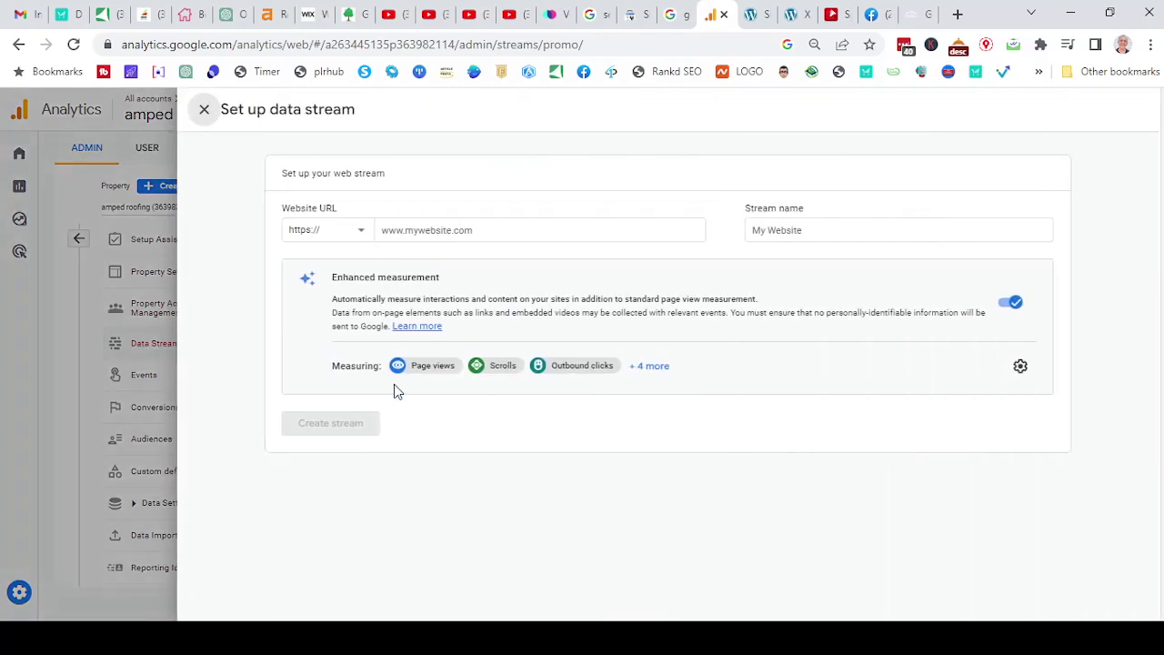
click(783, 231)
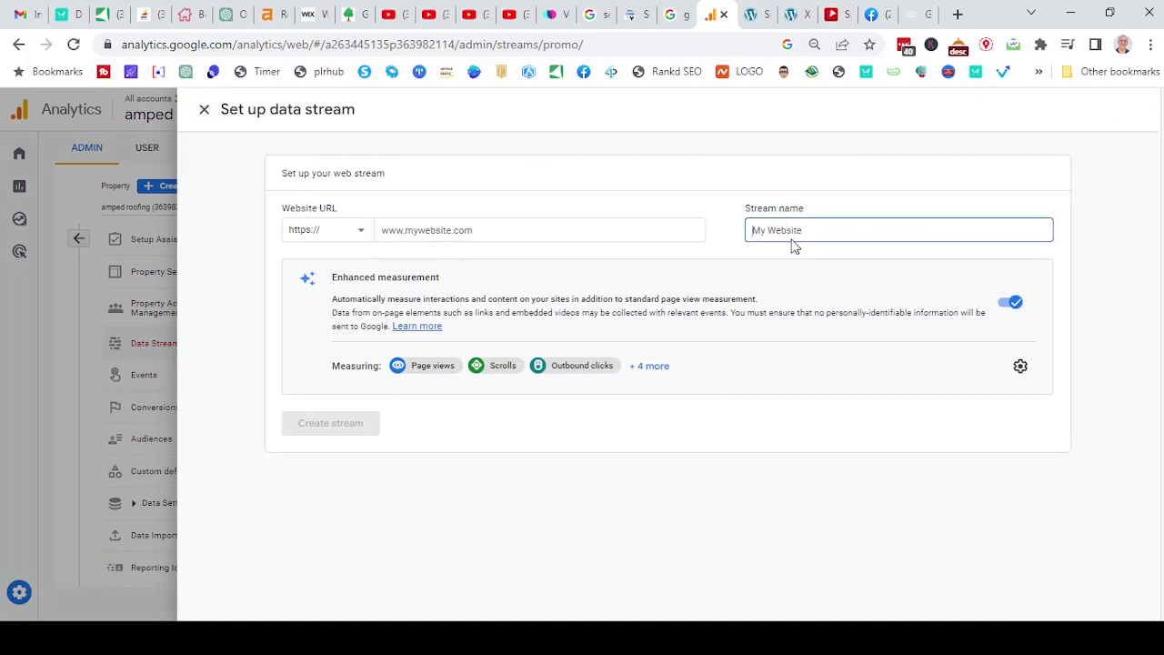
key(ctrl+v)
Switch to the WordPress admin site and copy the domain ampedroofing.com/ from its web address.
click(752, 16)
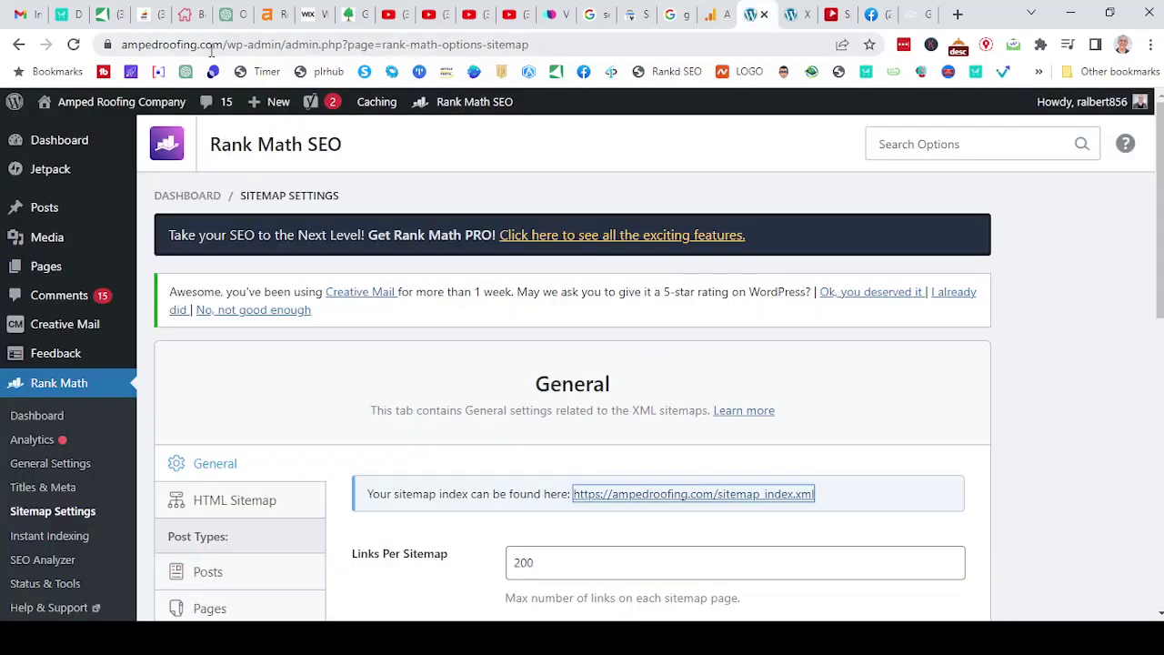
click(211, 46)
click(230, 44)
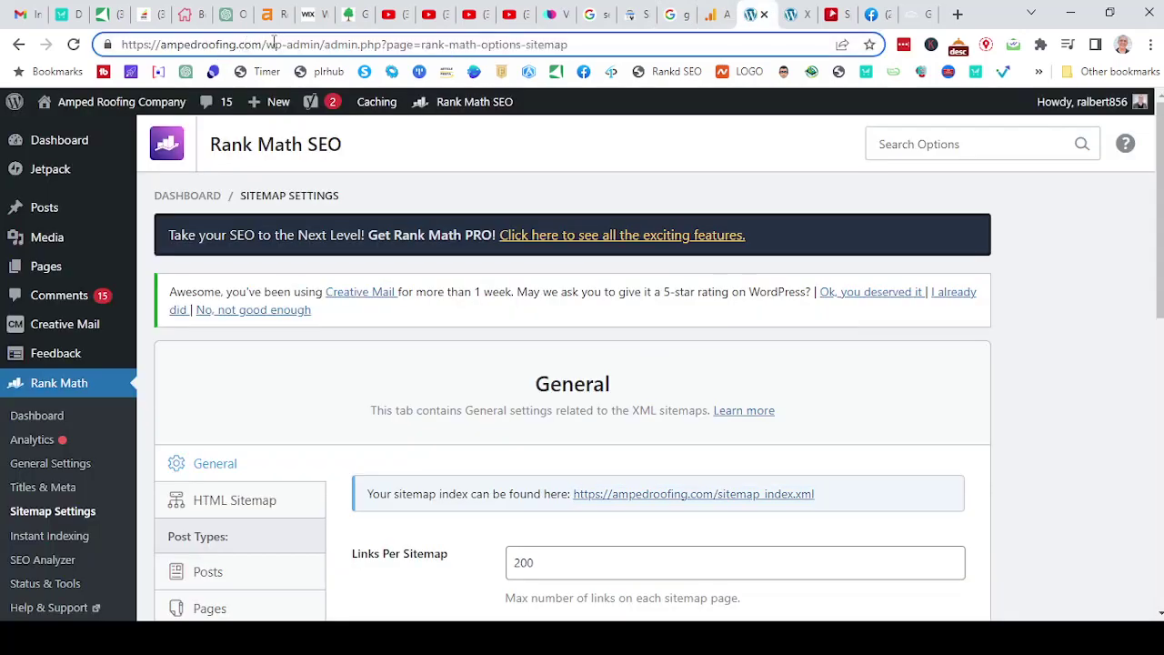
drag(265, 45, 156, 47)
key(ctrl+c)
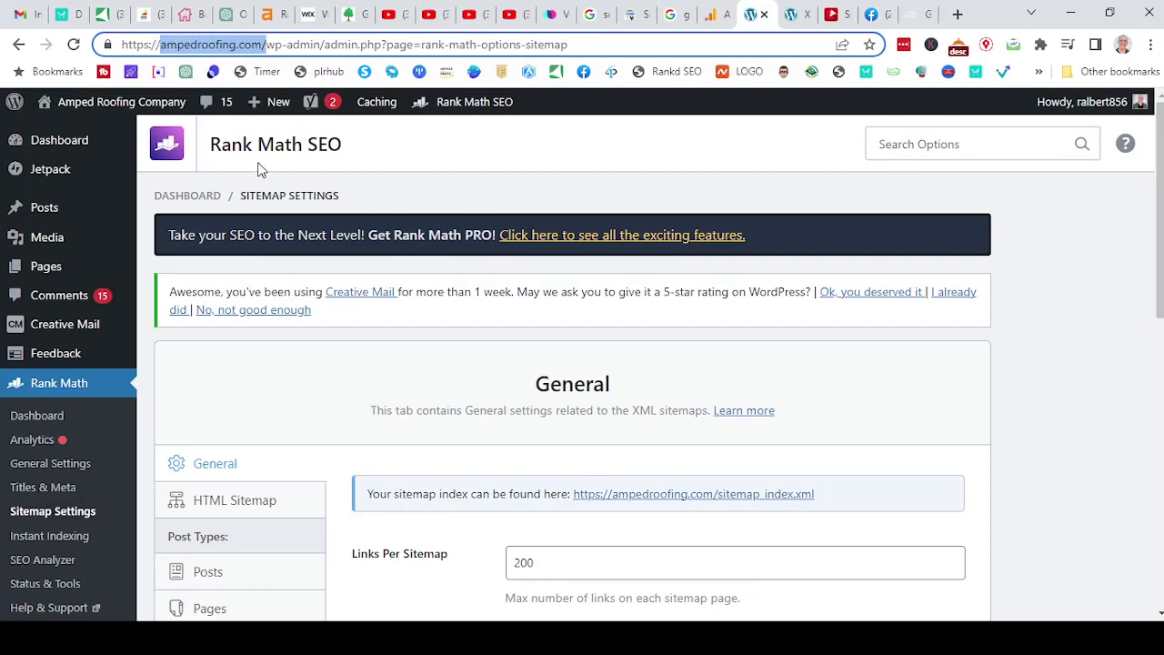
Back in Google Analytics, enter the copied ampedroofing.com domain as the stream's website URL and create the stream.
click(712, 16)
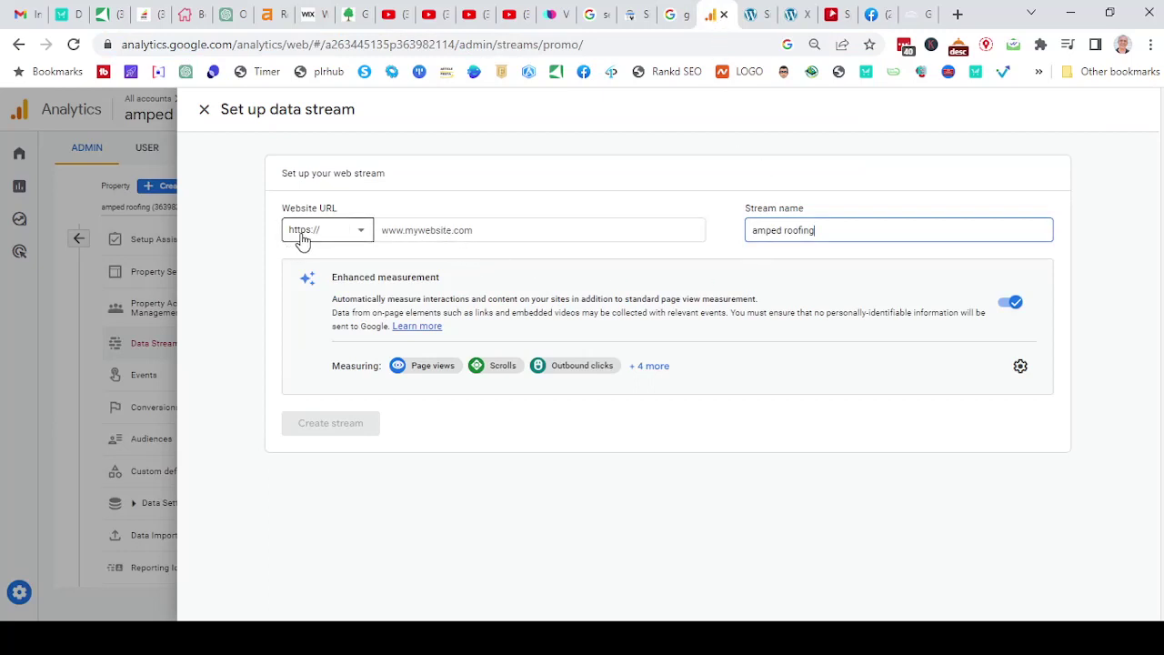
click(419, 232)
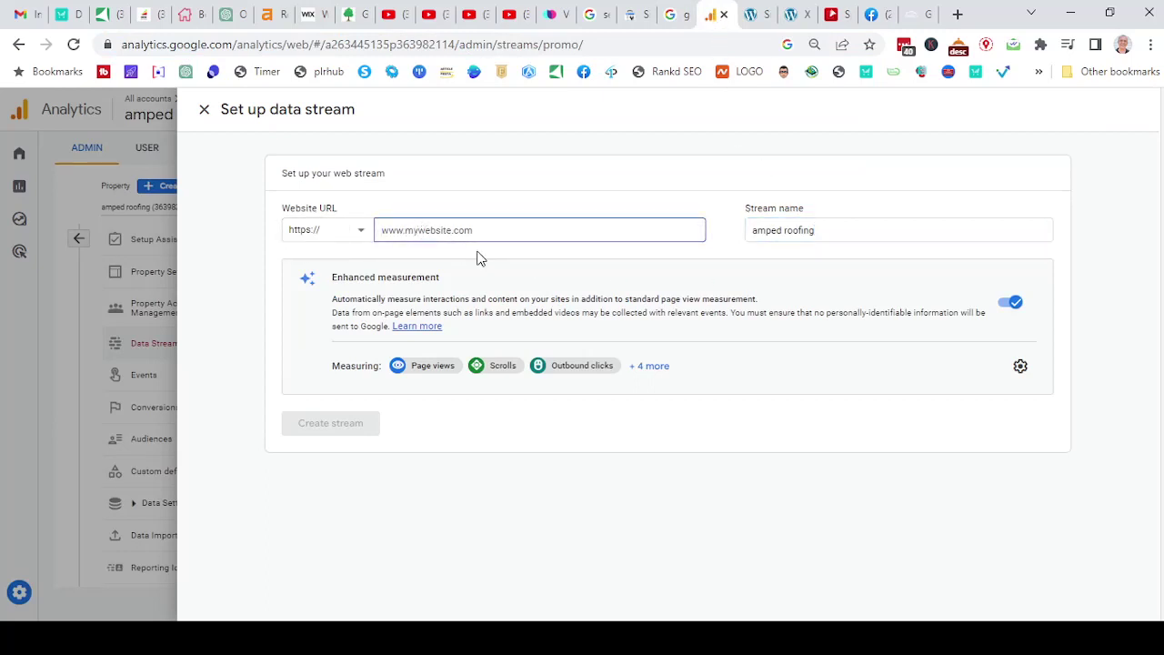
key(ctrl+v)
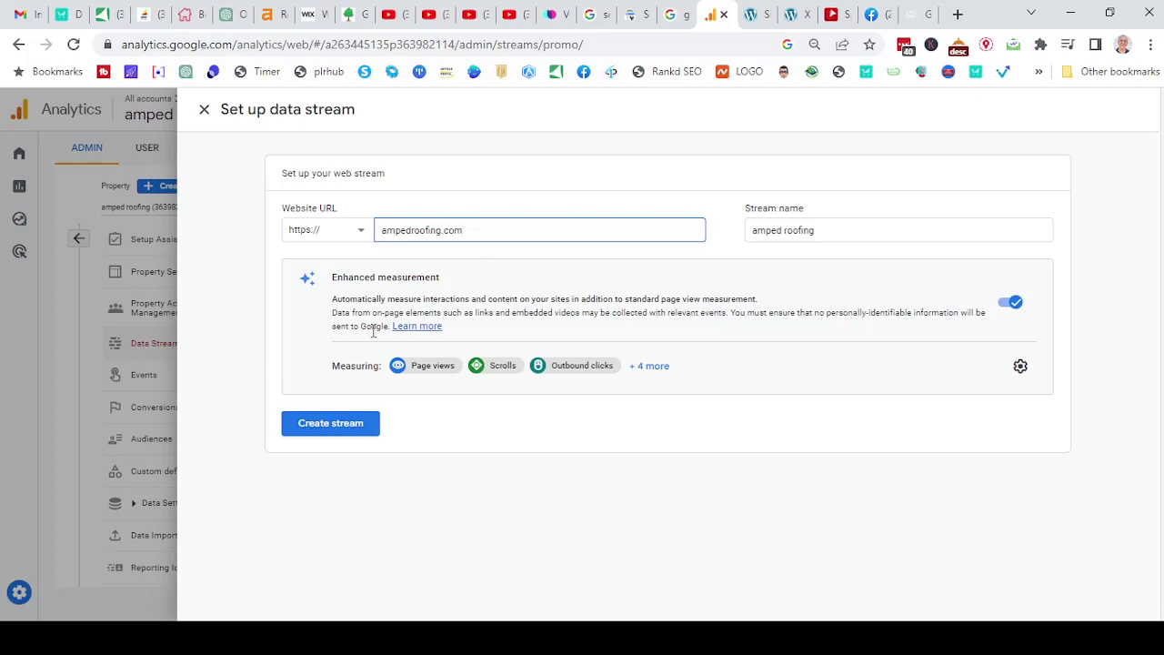
click(331, 425)
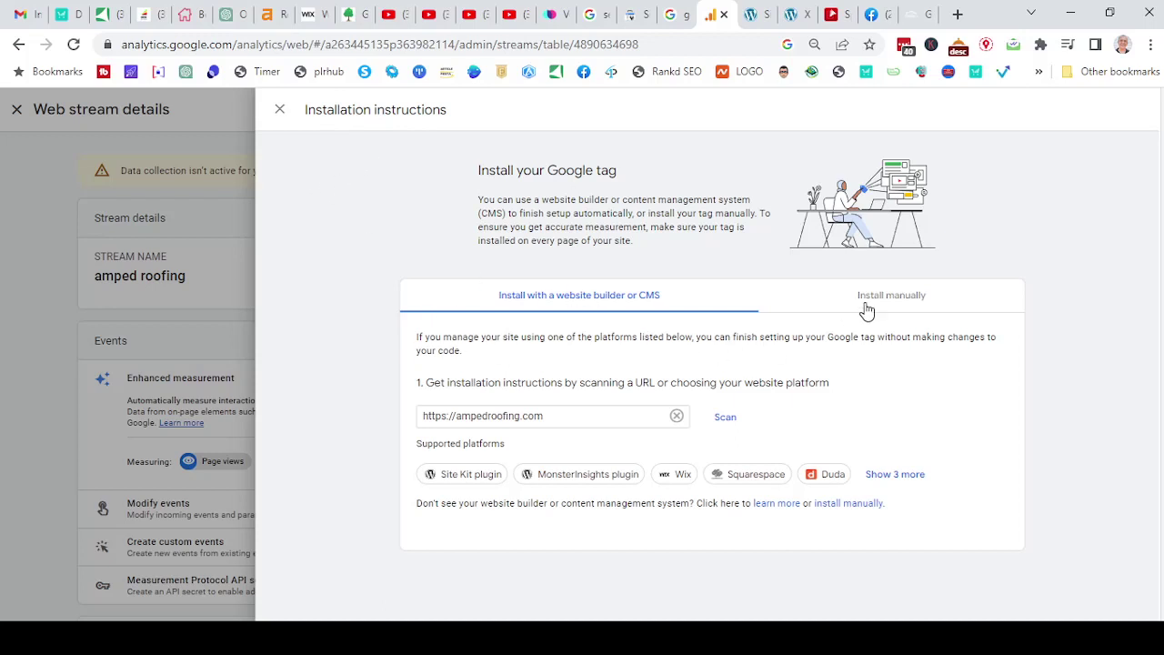
Show the manual installation instructions for the Google tag and copy the complete gtag.js code snippet.
click(902, 304)
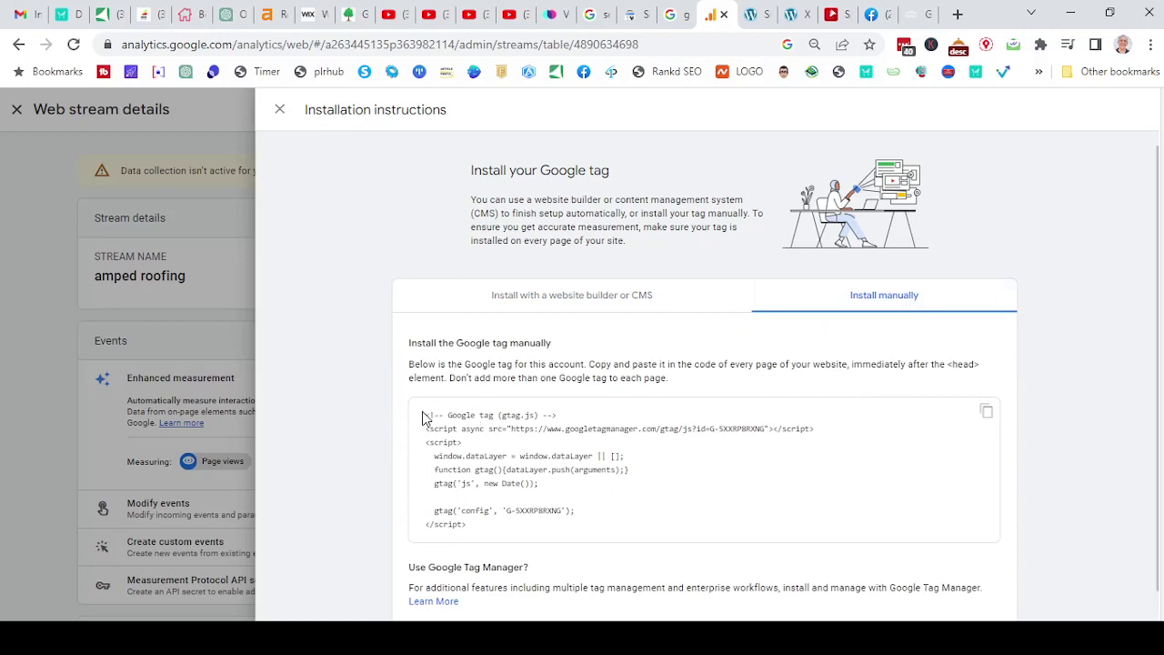
drag(424, 417, 620, 538)
key(ctrl+c)
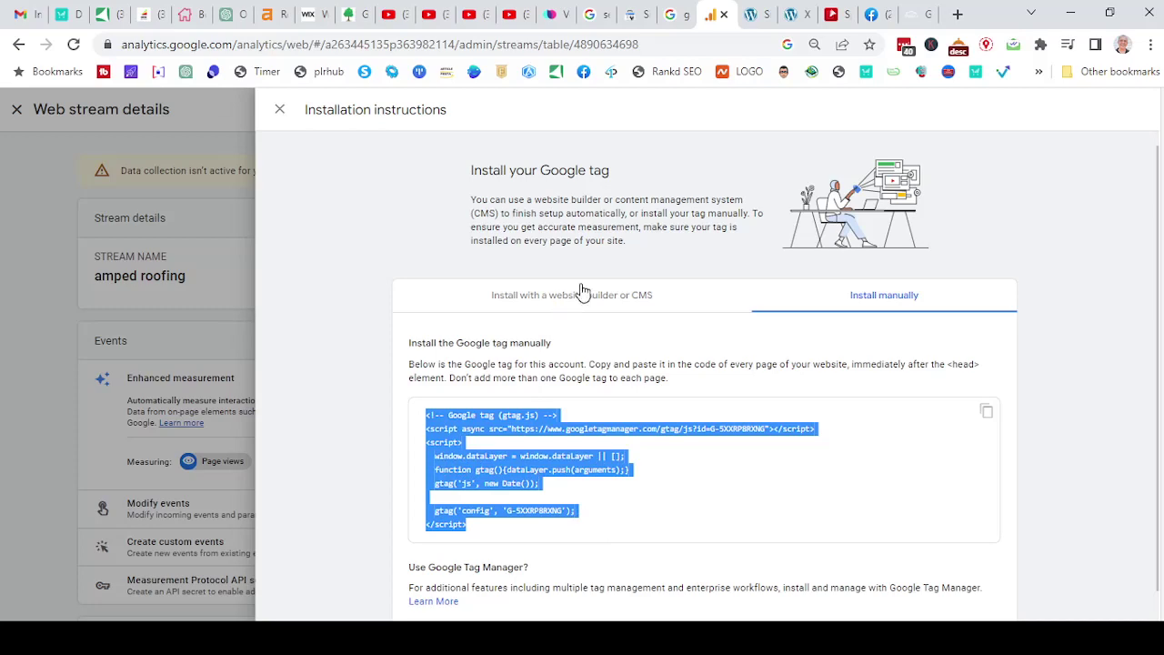
In WordPress, open the WP Headers and Footers settings and paste the Google tag code below the site-verification meta tag in the header scripts.
click(761, 18)
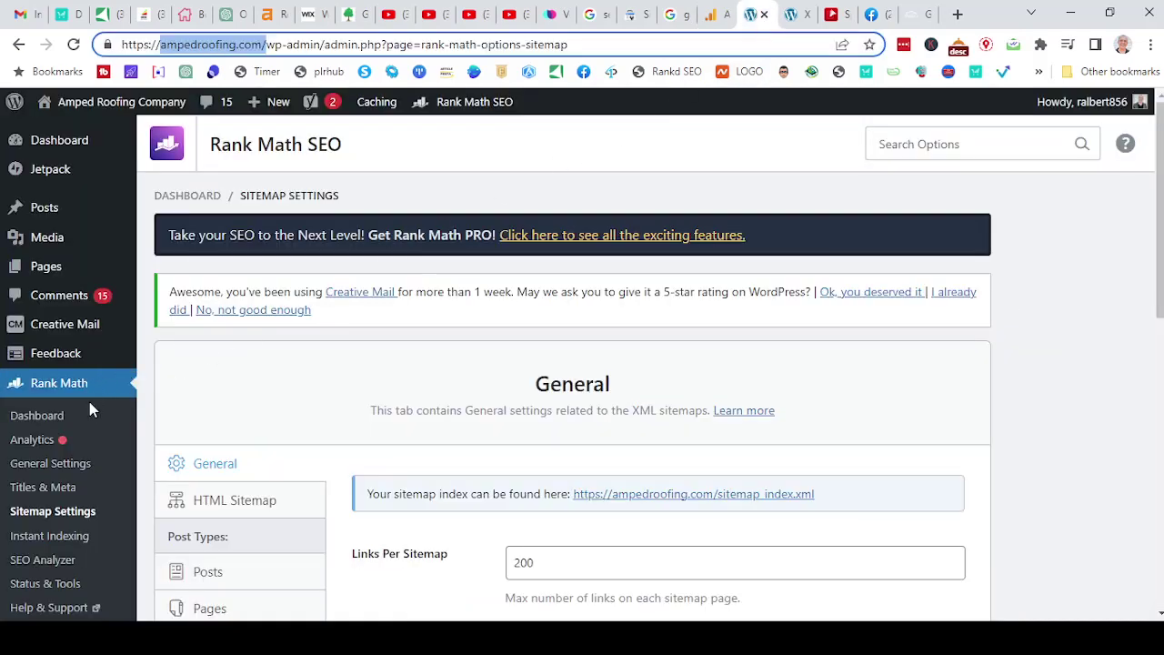
scroll(89, 427, down, 3)
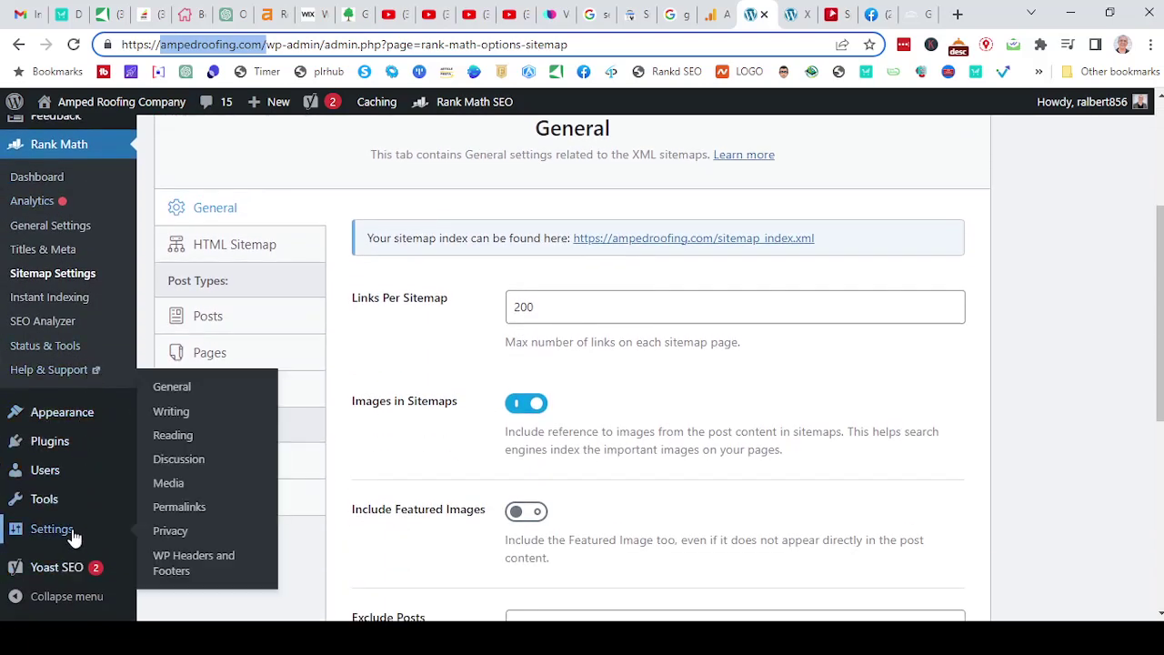
click(183, 564)
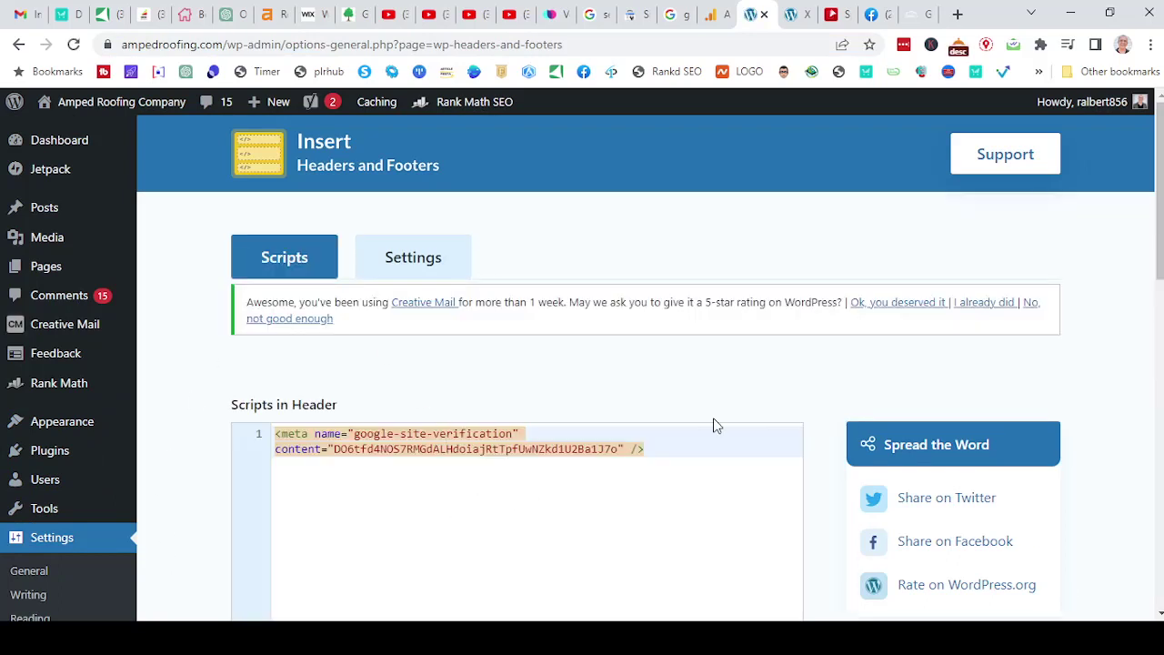
click(696, 452)
key(Return)
key(Return)
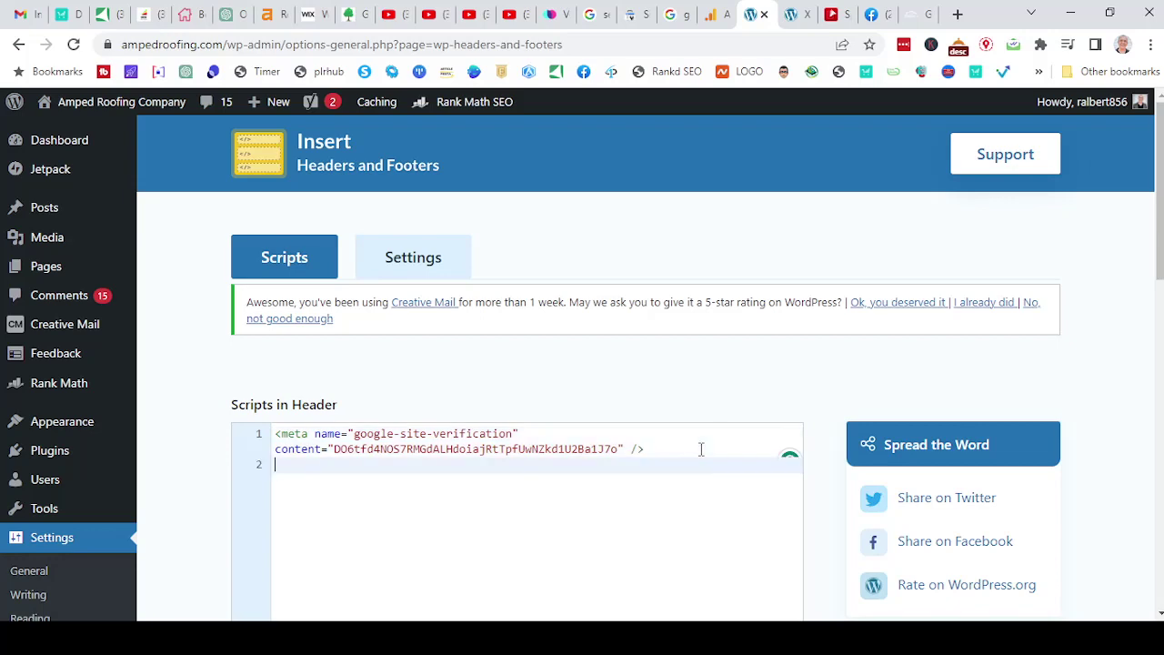
key(ctrl+v)
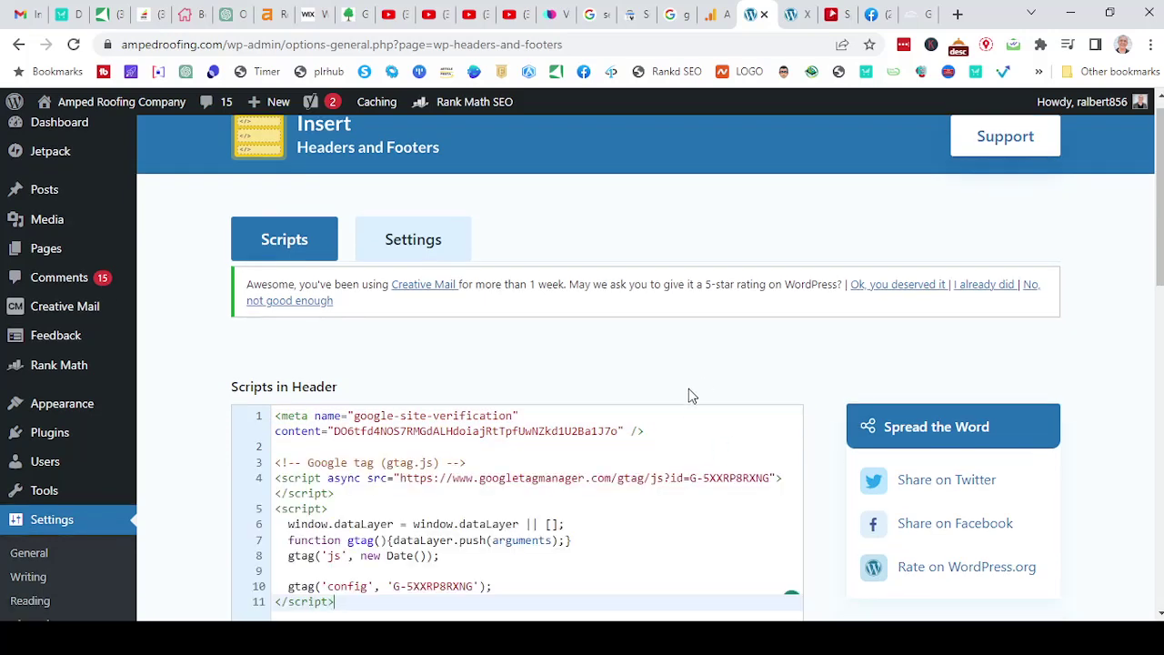
Save the changed header and footer scripts.
scroll(637, 442, down, 5)
scroll(331, 569, down, 5)
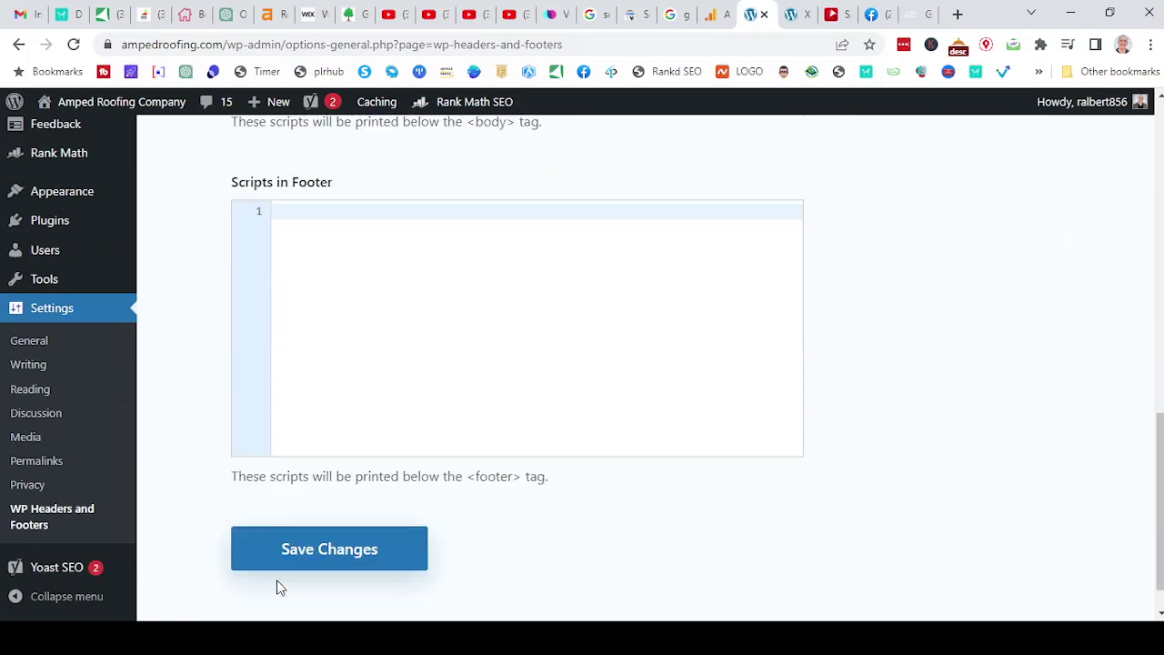
scroll(254, 591, down, 1)
click(333, 505)
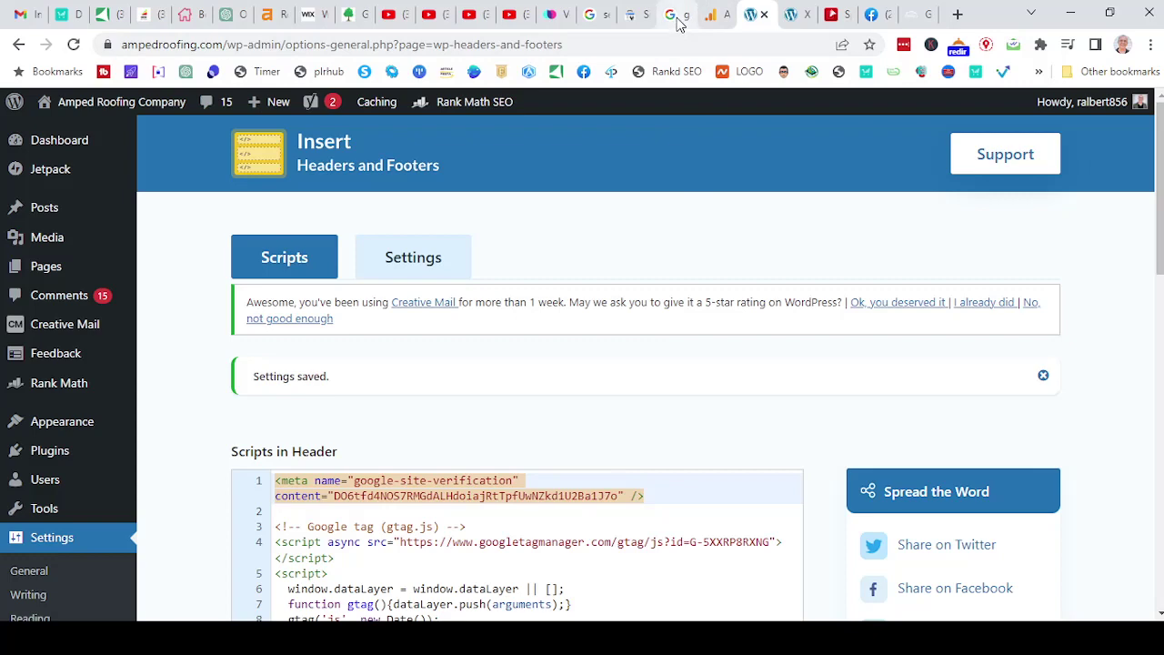
Return to Google Analytics, close the tag instructions and web stream details, and start a new Search Console link for the property.
click(714, 23)
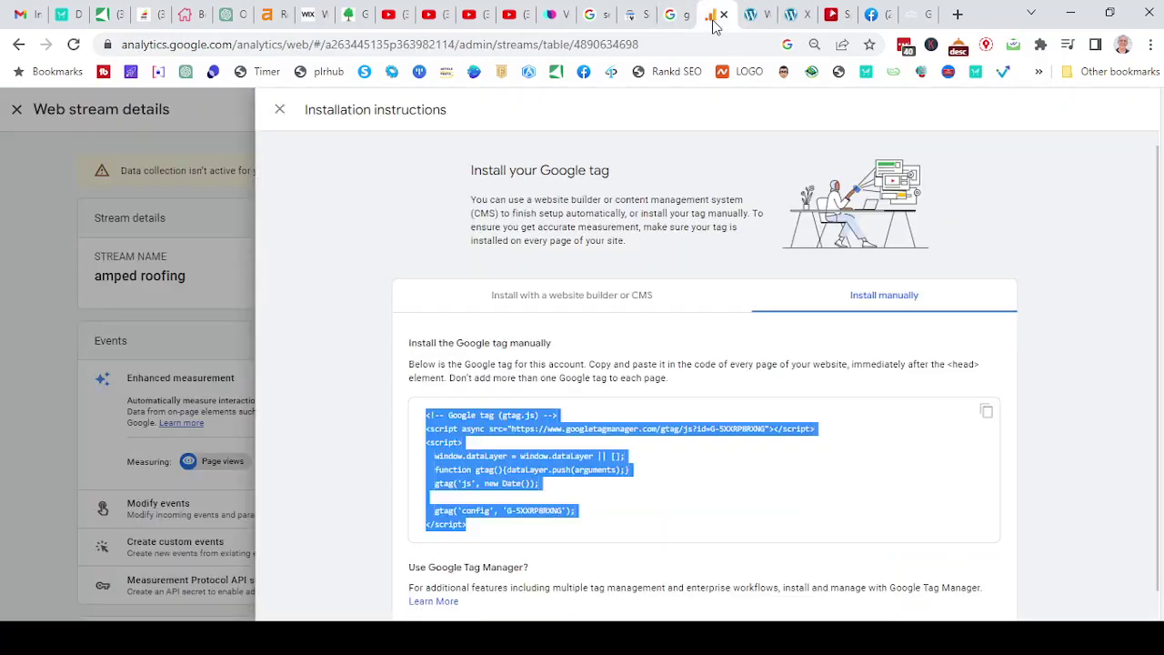
click(280, 110)
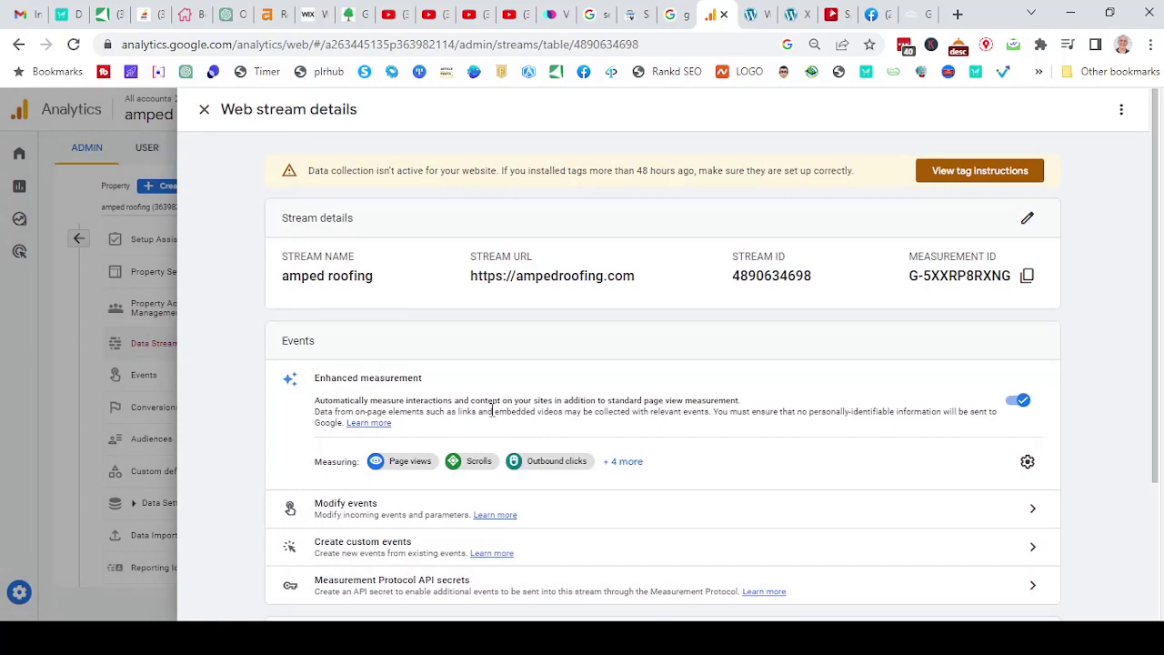
click(202, 110)
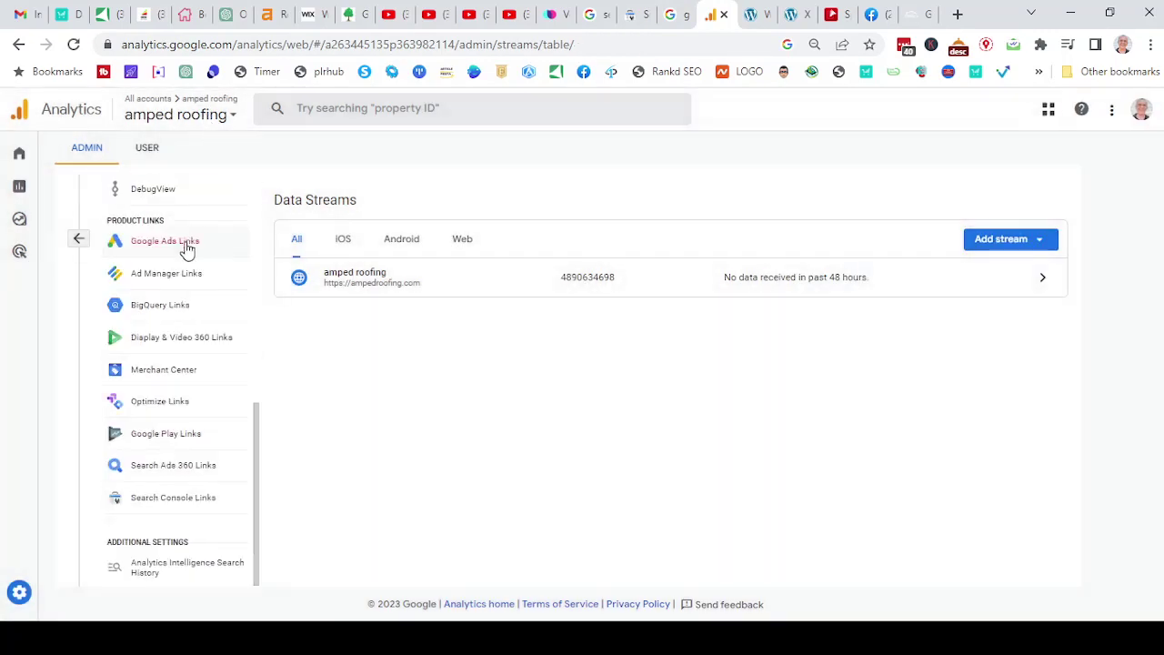
click(165, 506)
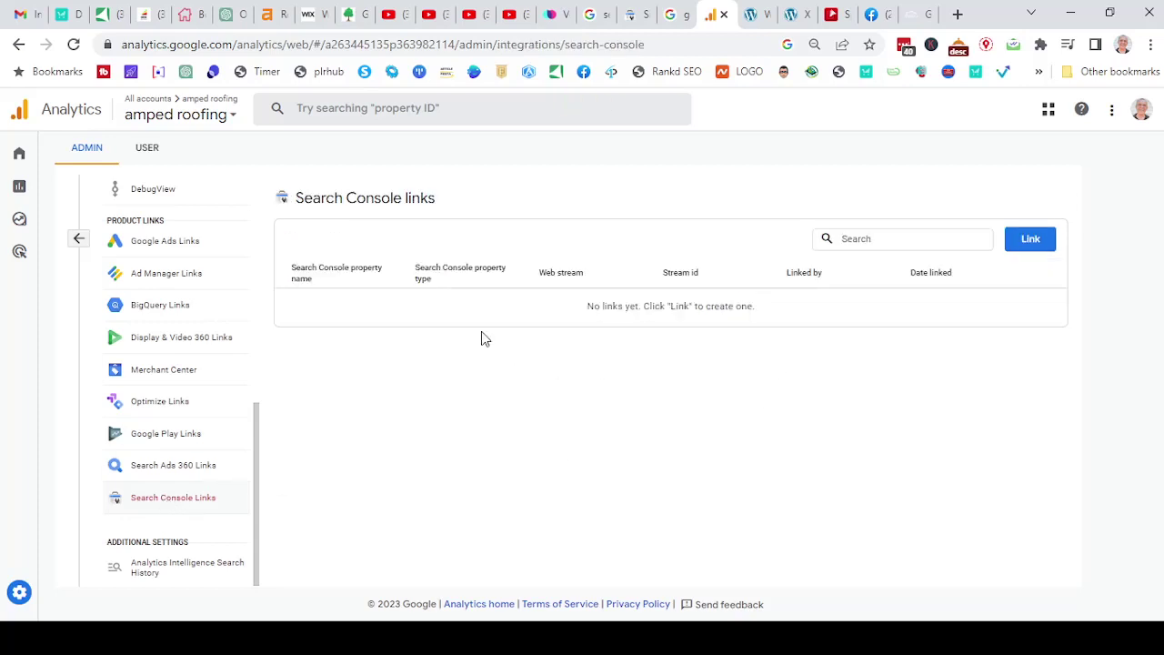
click(1031, 240)
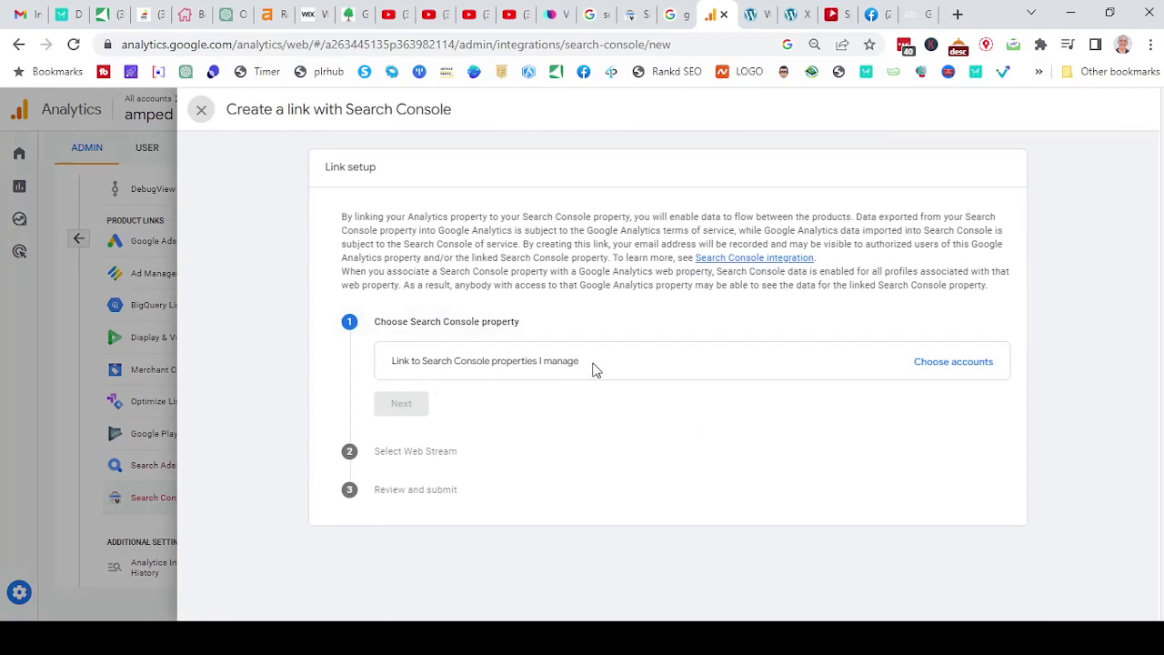
click(951, 368)
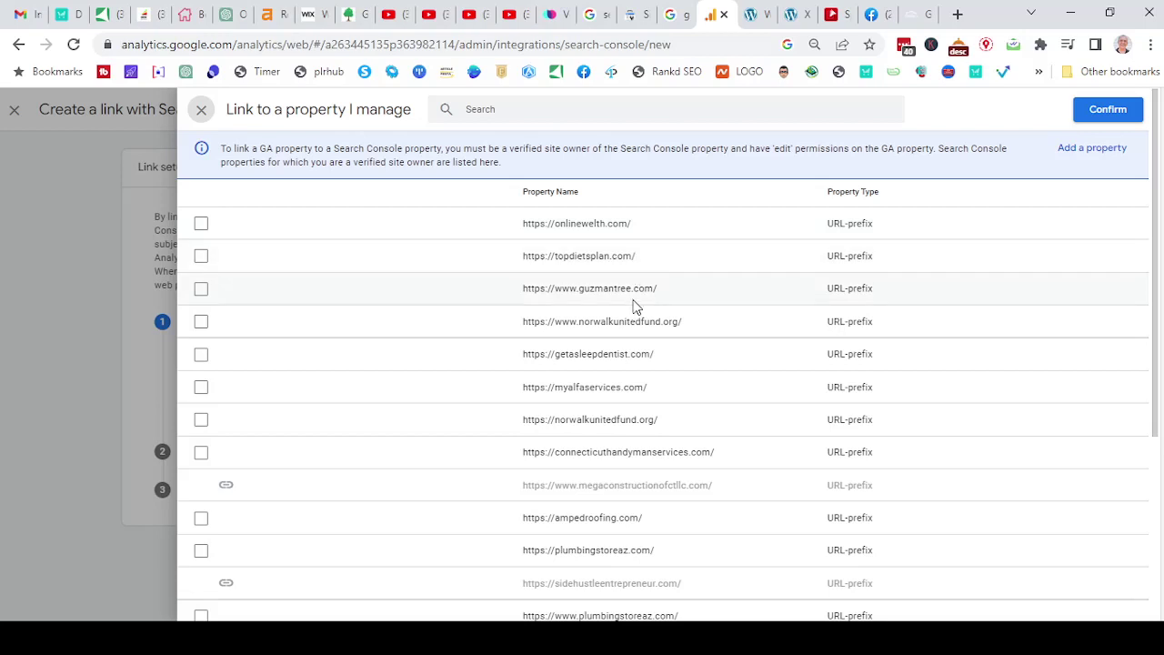
scroll(639, 344, down, 2)
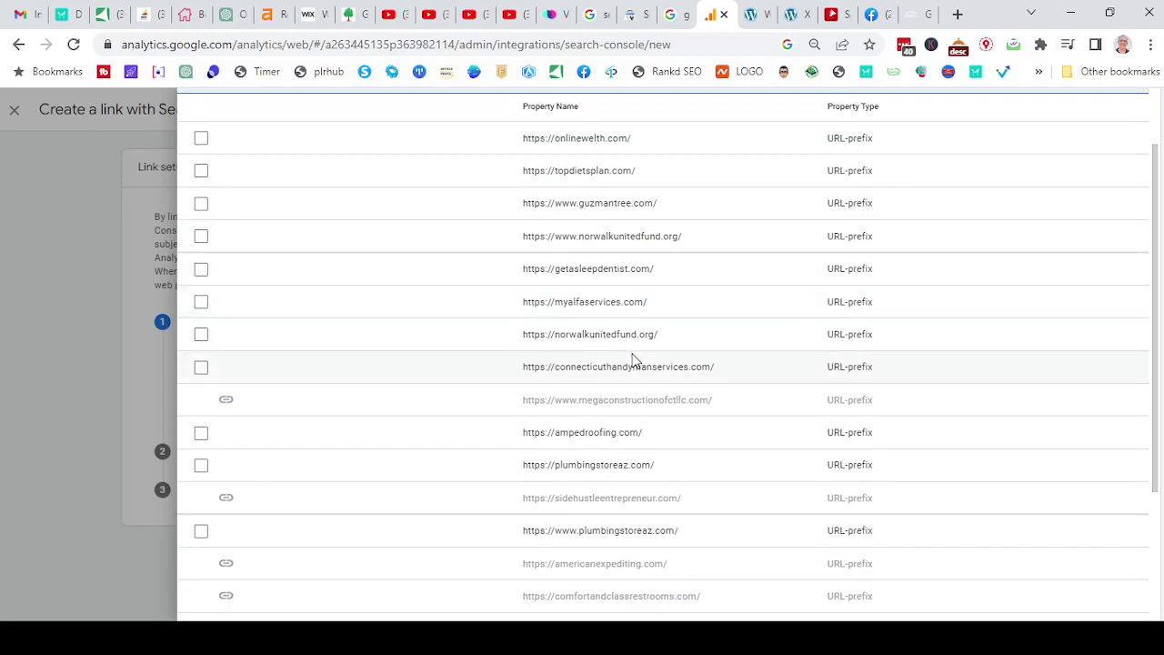
click(199, 438)
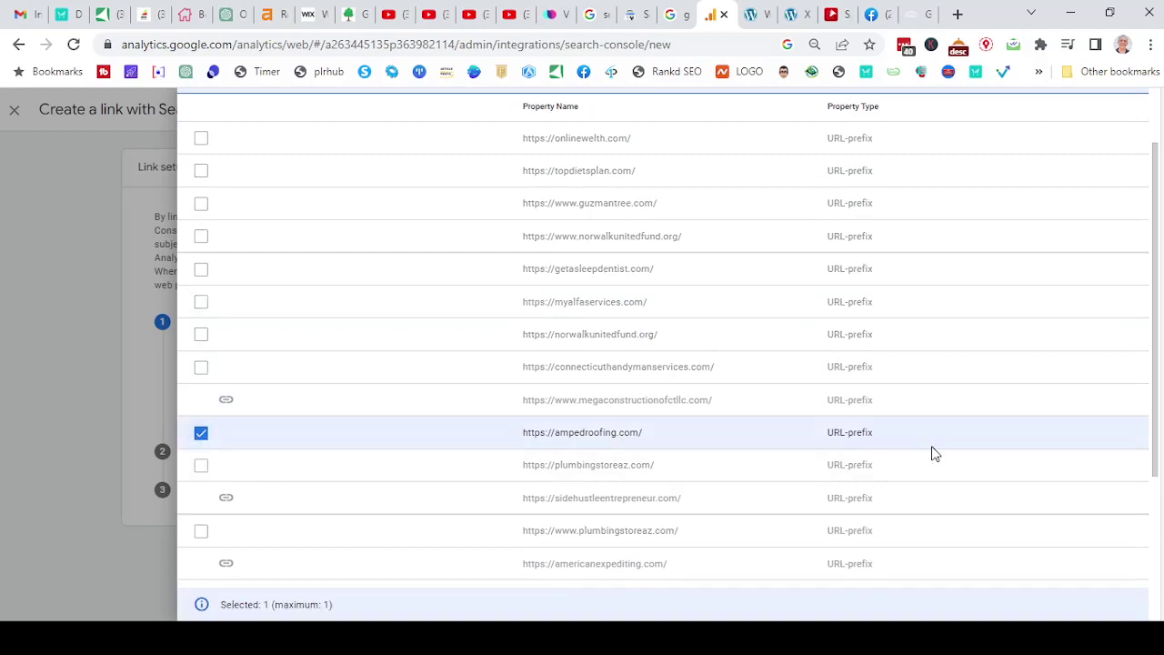
scroll(937, 441, up, 2)
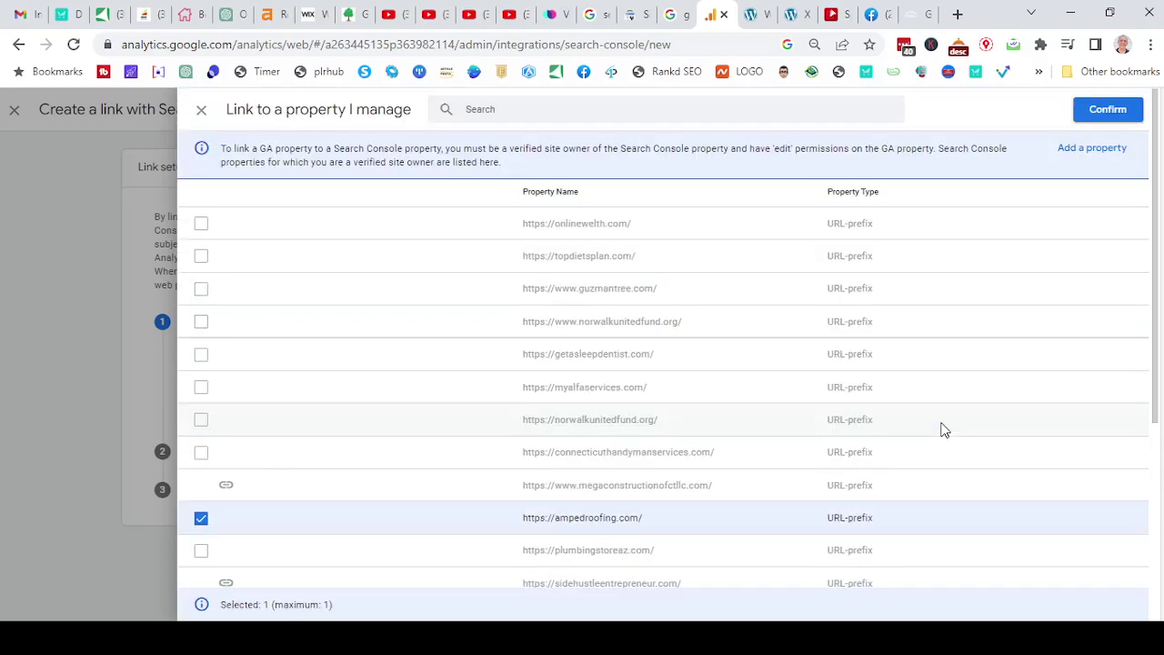
click(1104, 110)
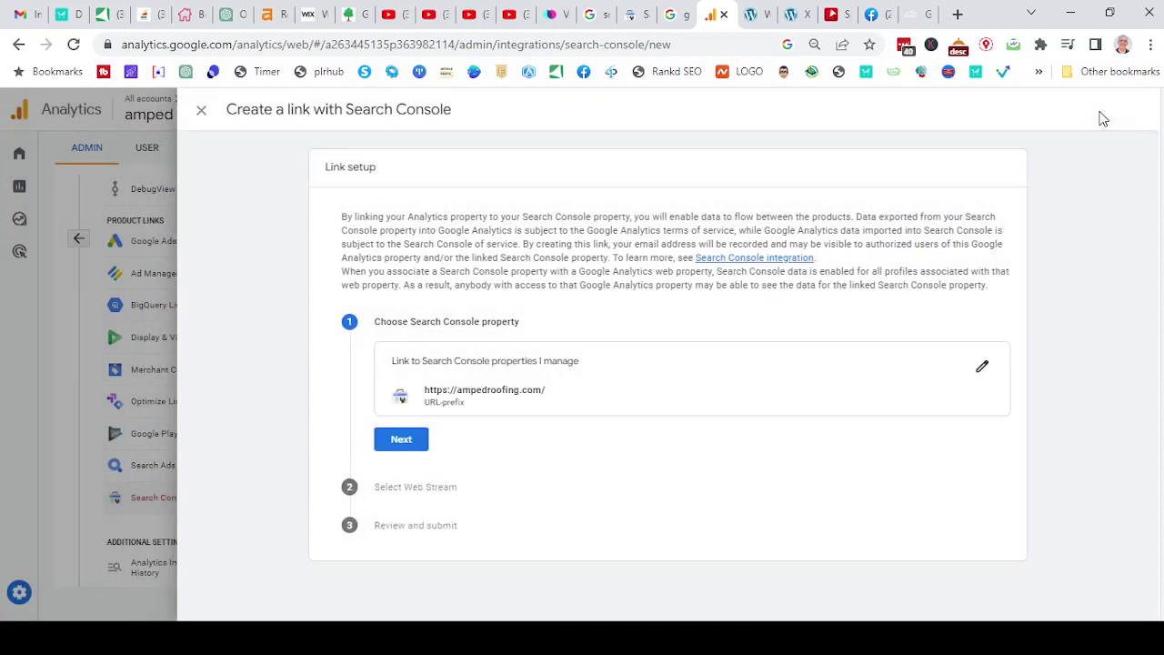
click(393, 449)
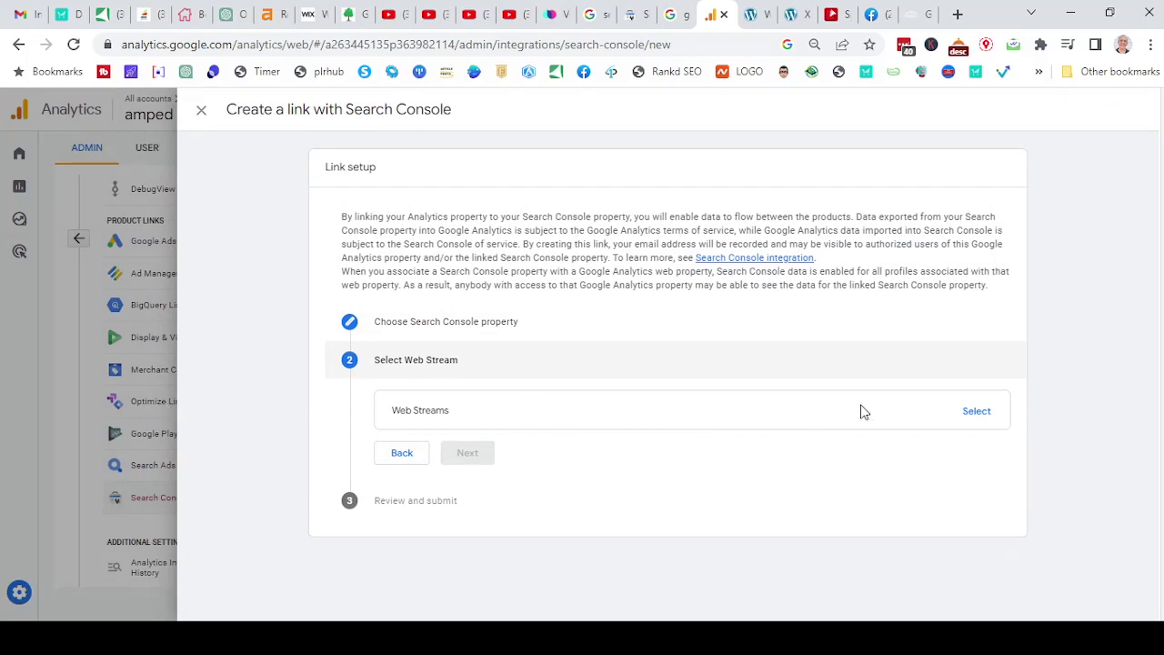
Select the "amped roofing" web stream for the link and continue to the review.
click(976, 412)
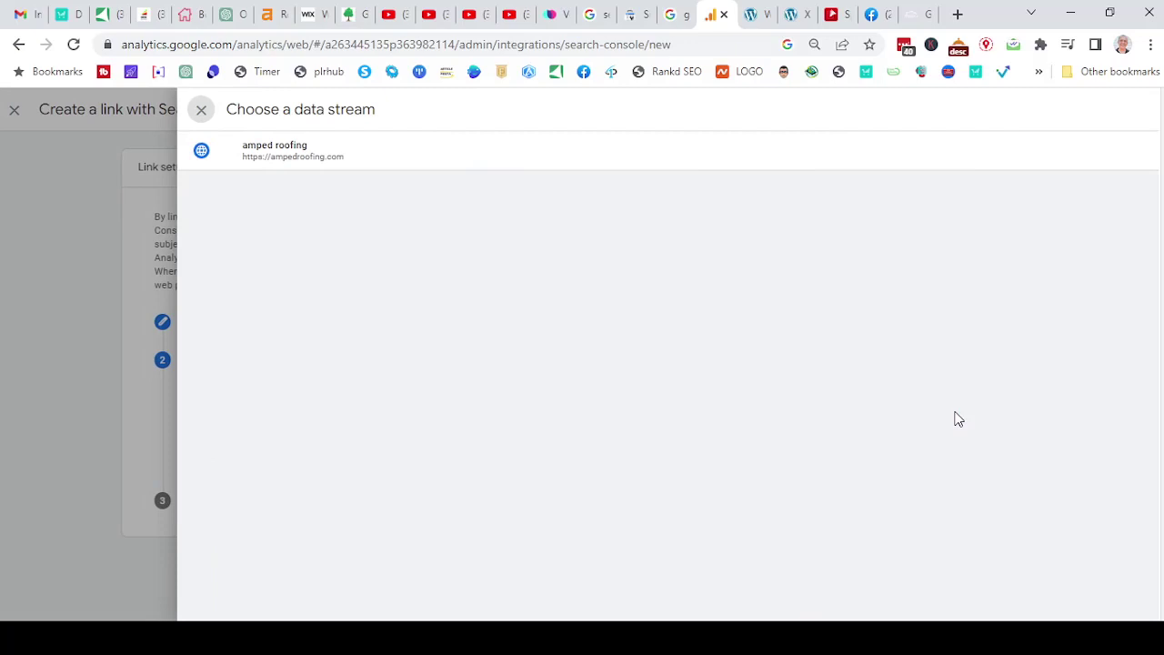
click(288, 155)
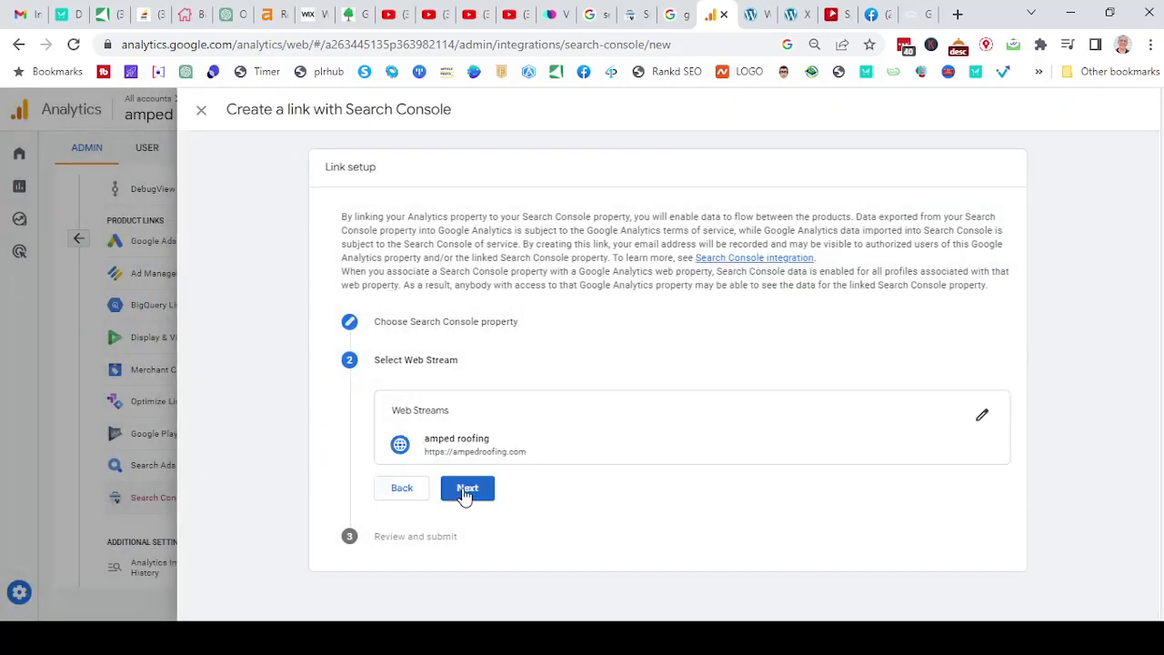
click(467, 490)
Submit the Search Console link and close the link setup.
scroll(469, 492, down, 1)
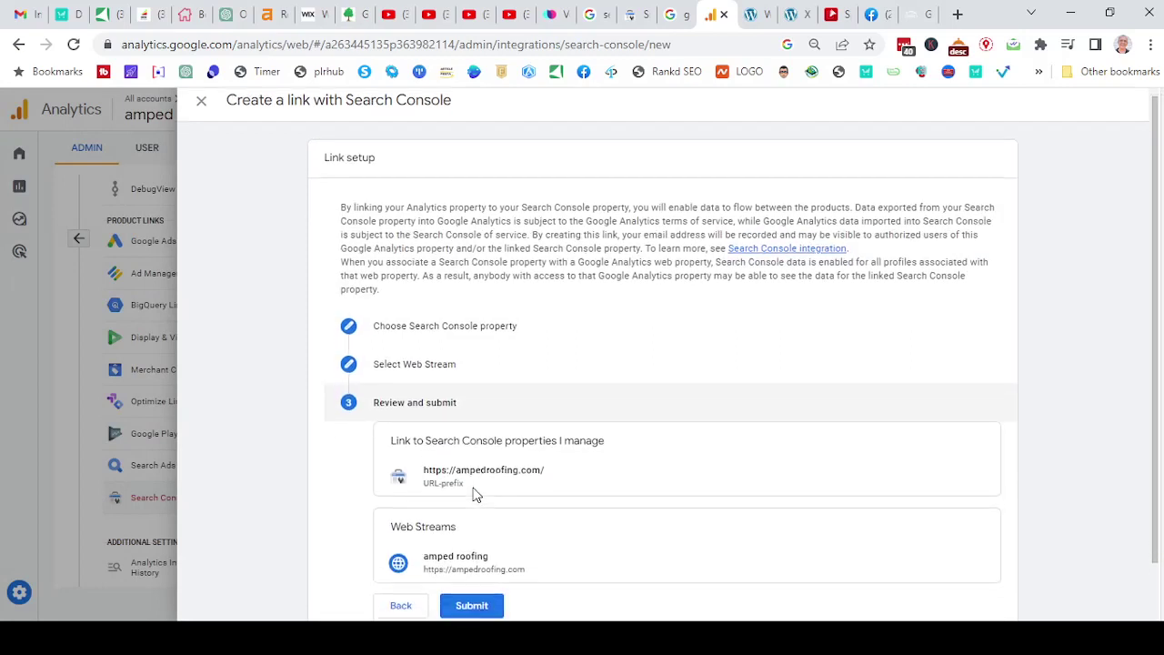
click(470, 544)
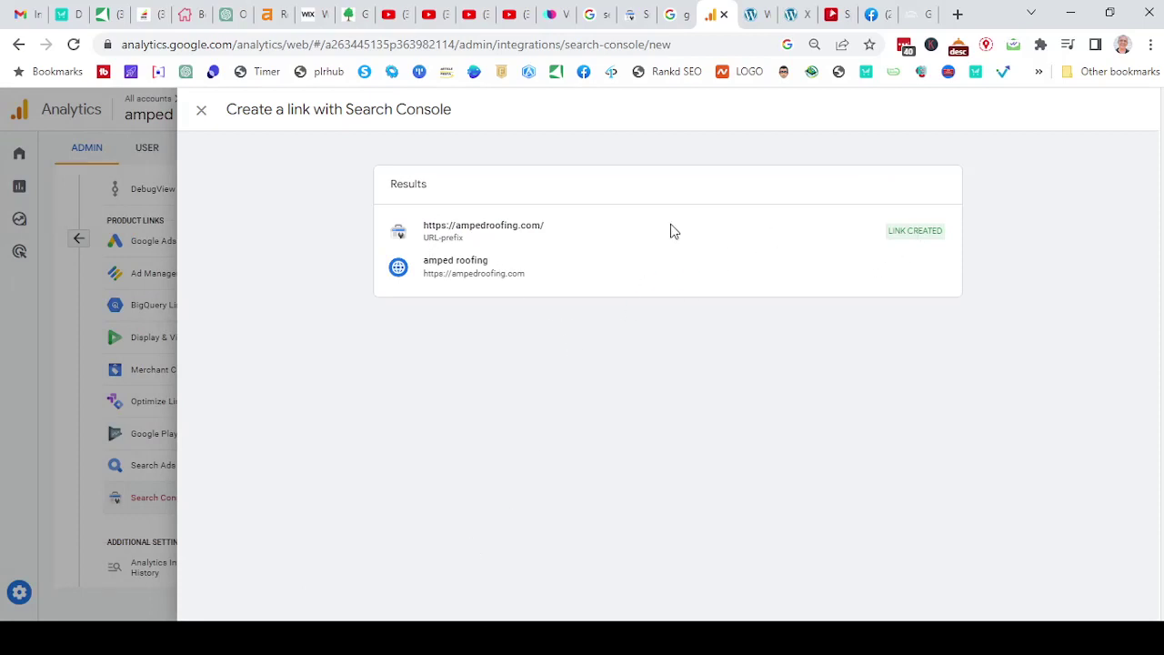
click(202, 111)
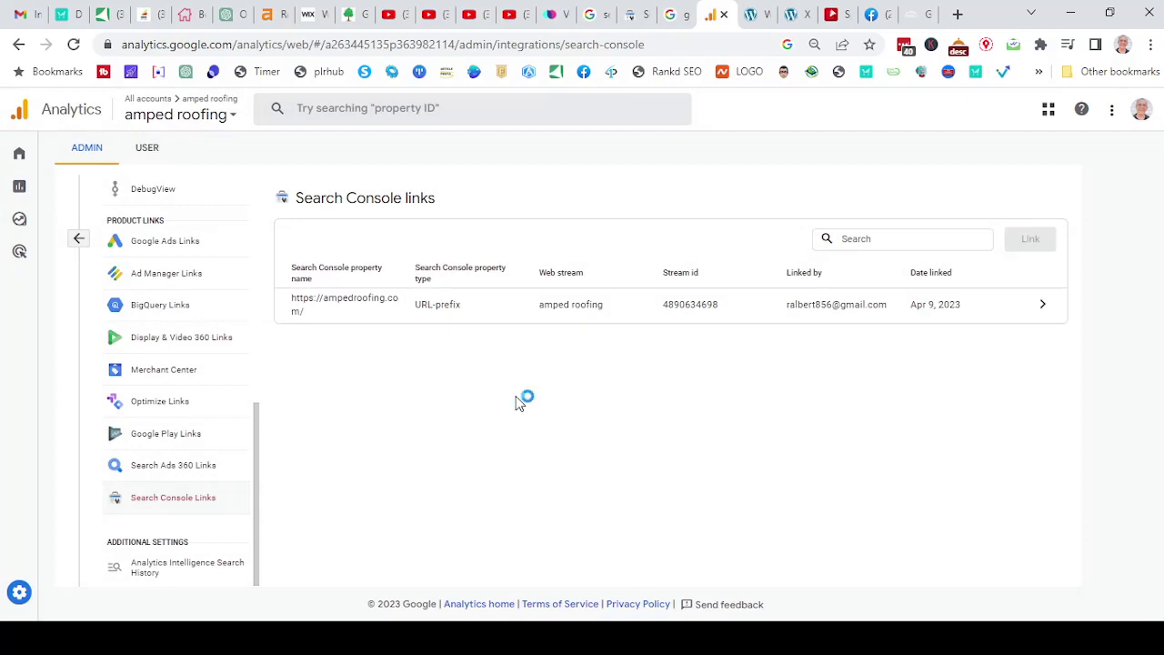